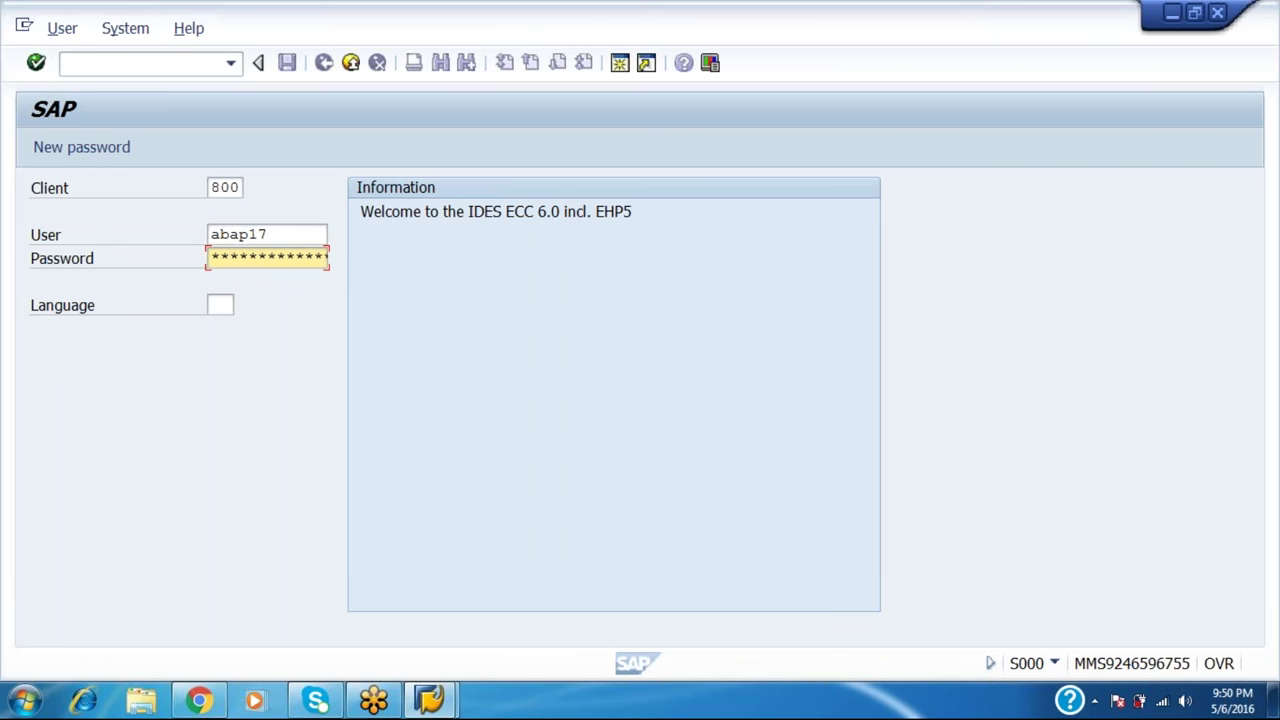
Enter the account password and log on to client 800
{"action": "key", "text": "Right"}
{"action": "key", "text": "Right"}
{"action": "key", "text": "Right"}
{"action": "key", "text": "Right"}
{"action": "key", "text": "Right"}
{"action": "key", "text": "Right"}
{"action": "key", "text": "Right"}
{"action": "key", "text": "Right"}
{"action": "key", "text": "Return"}
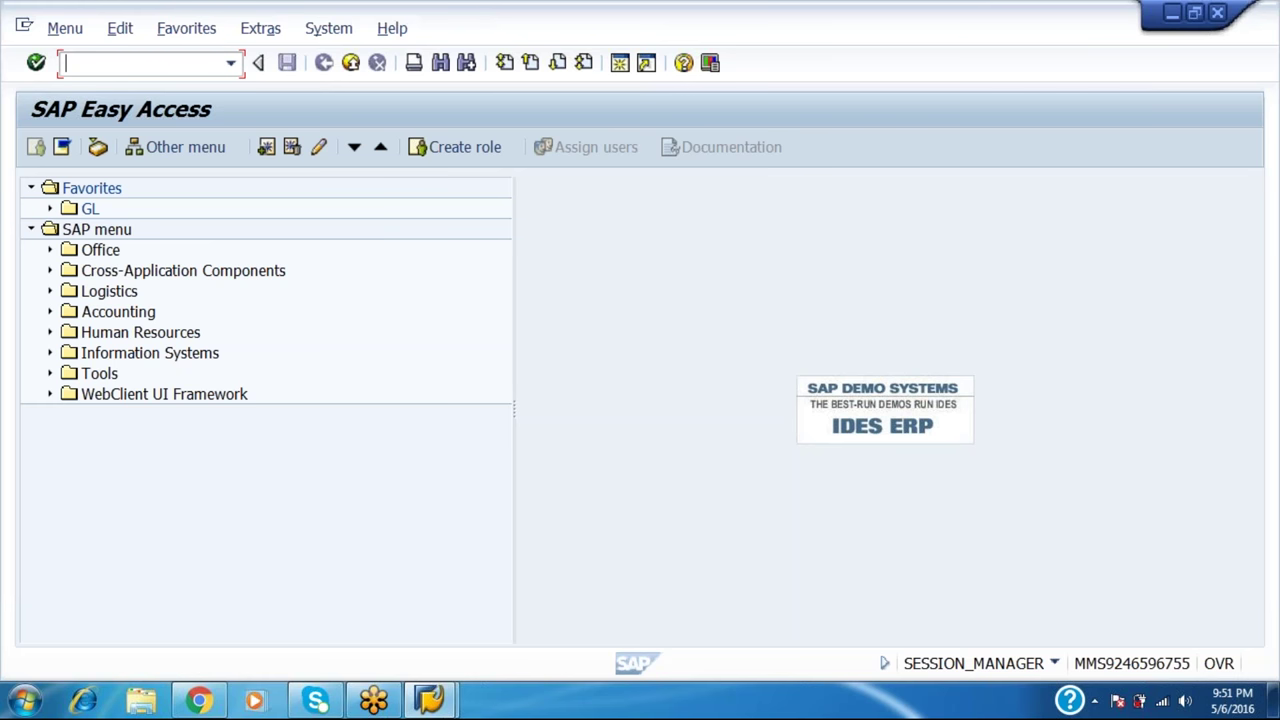
Start transaction SPRO and display the SAP Customizing Implementation Guide
{"action": "type", "text": "spo"}
{"action": "key", "text": "BackSpace"}
{"action": "type", "text": "ro"}
{"action": "key", "text": "Return"}
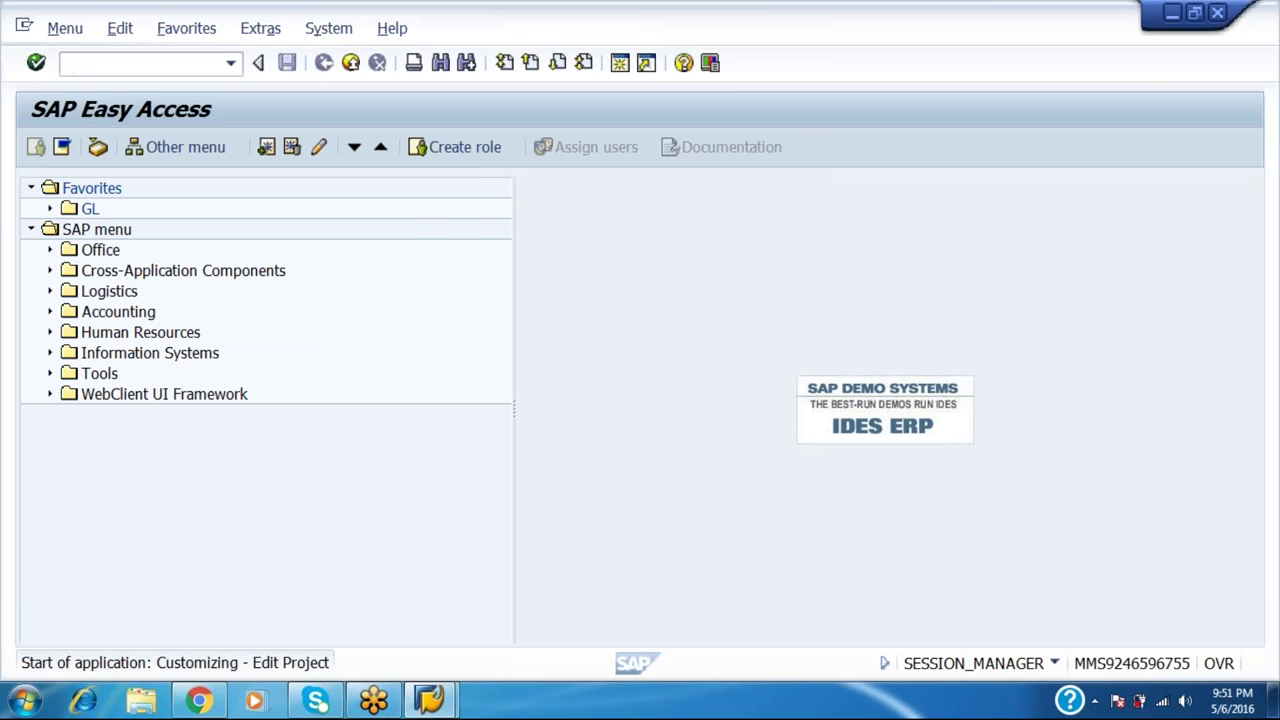
{"action": "left_click", "coordinate": [106, 152]}
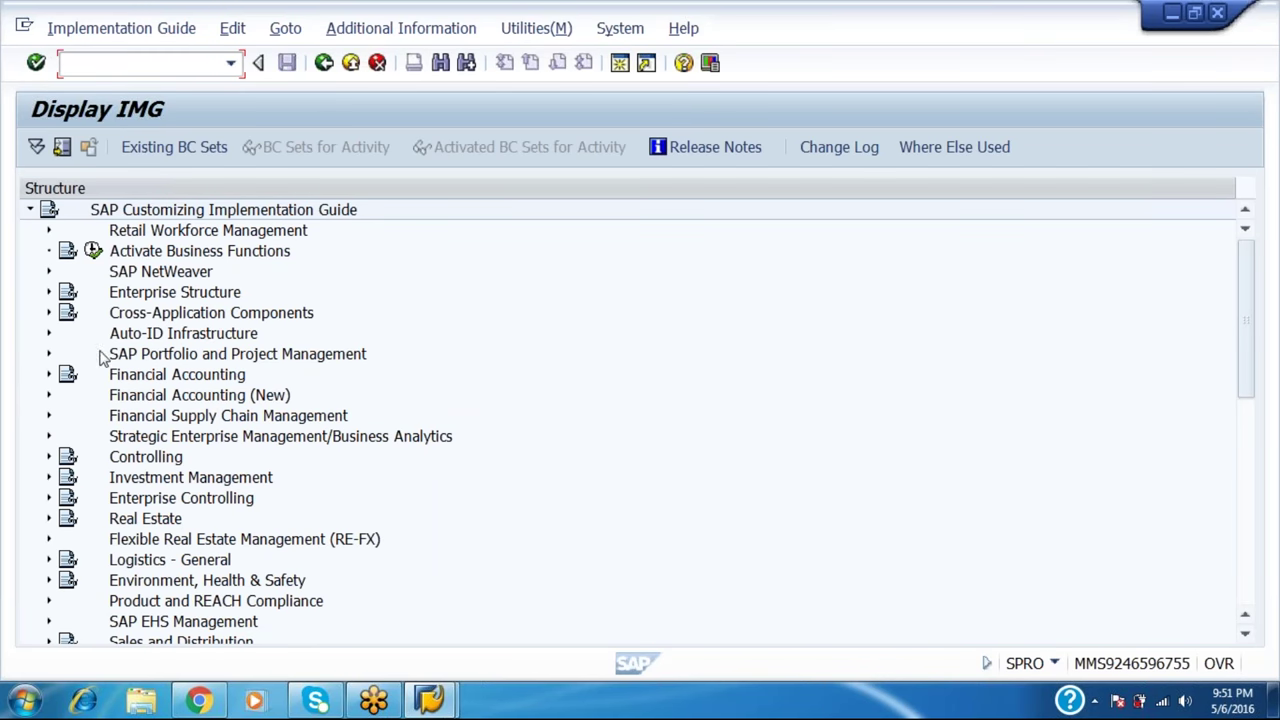
Open Define Dunning Areas under Financial Accounting, Accounts Receivable and Accounts Payable, Business Transactions, Dunning, Basic Settings for Dunning
{"action": "left_click", "coordinate": [47, 376]}
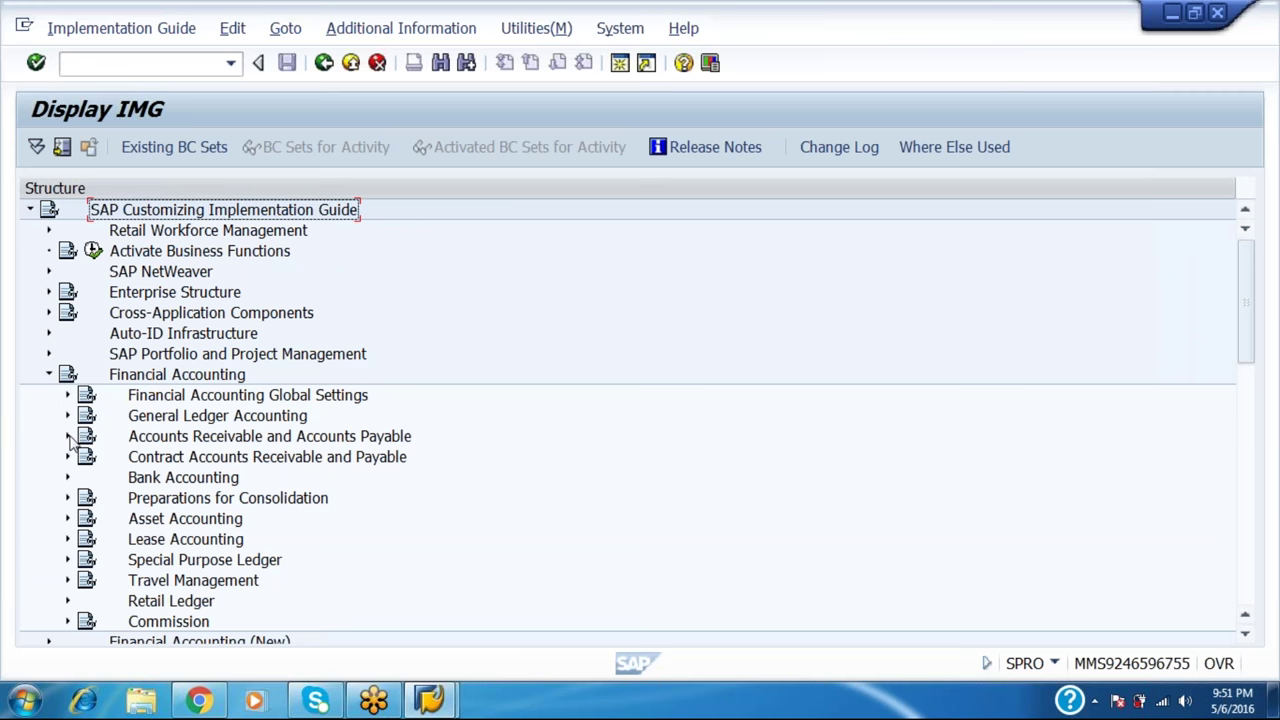
{"action": "left_click", "coordinate": [68, 436]}
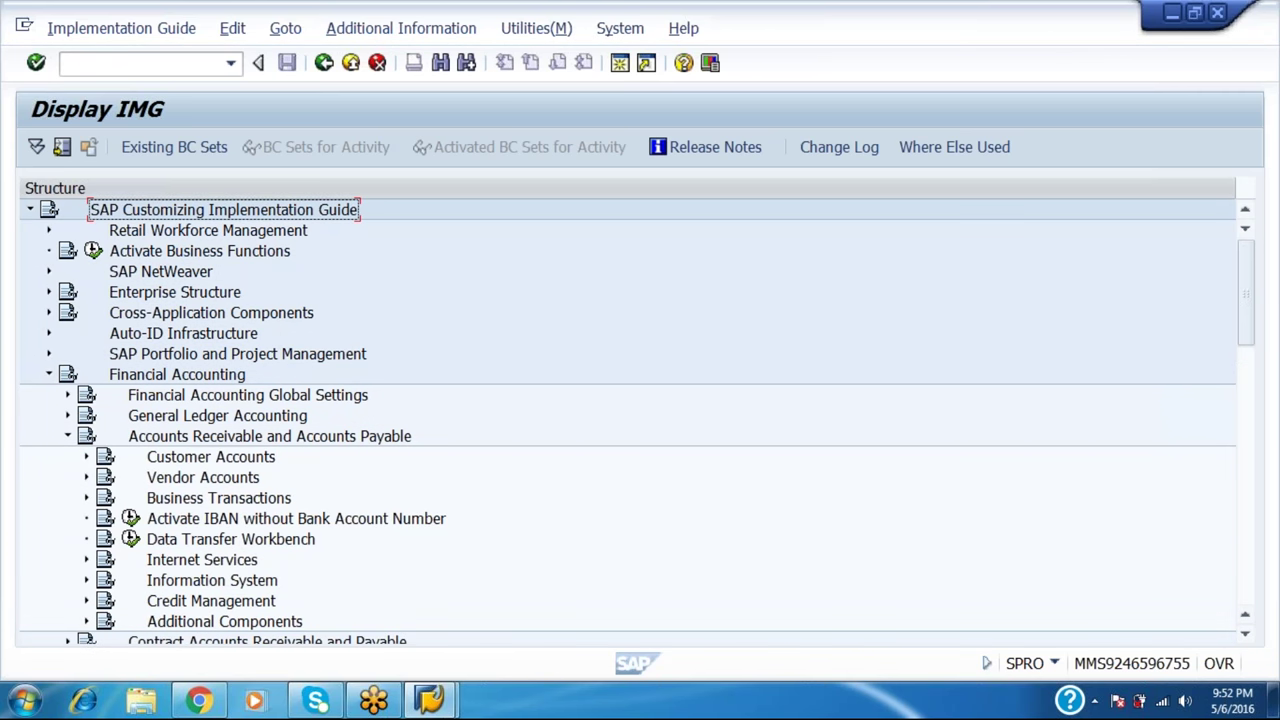
{"action": "left_click", "coordinate": [86, 499]}
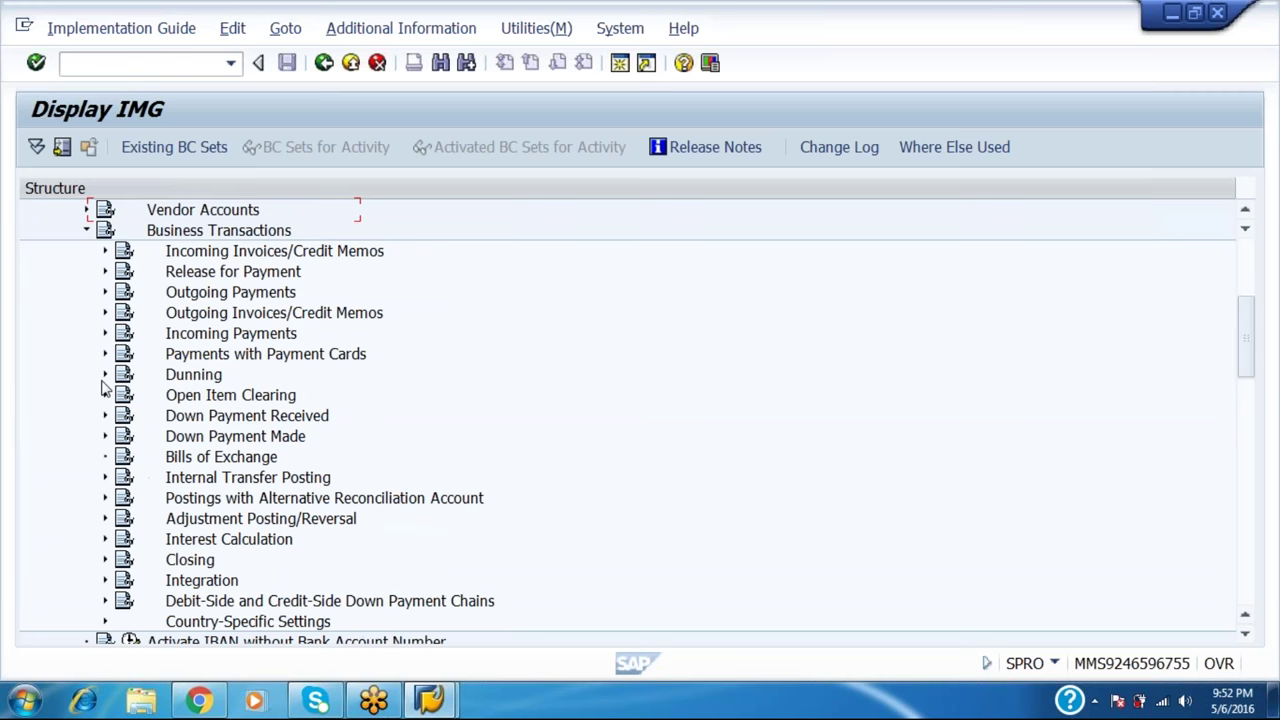
{"action": "left_click", "coordinate": [104, 375]}
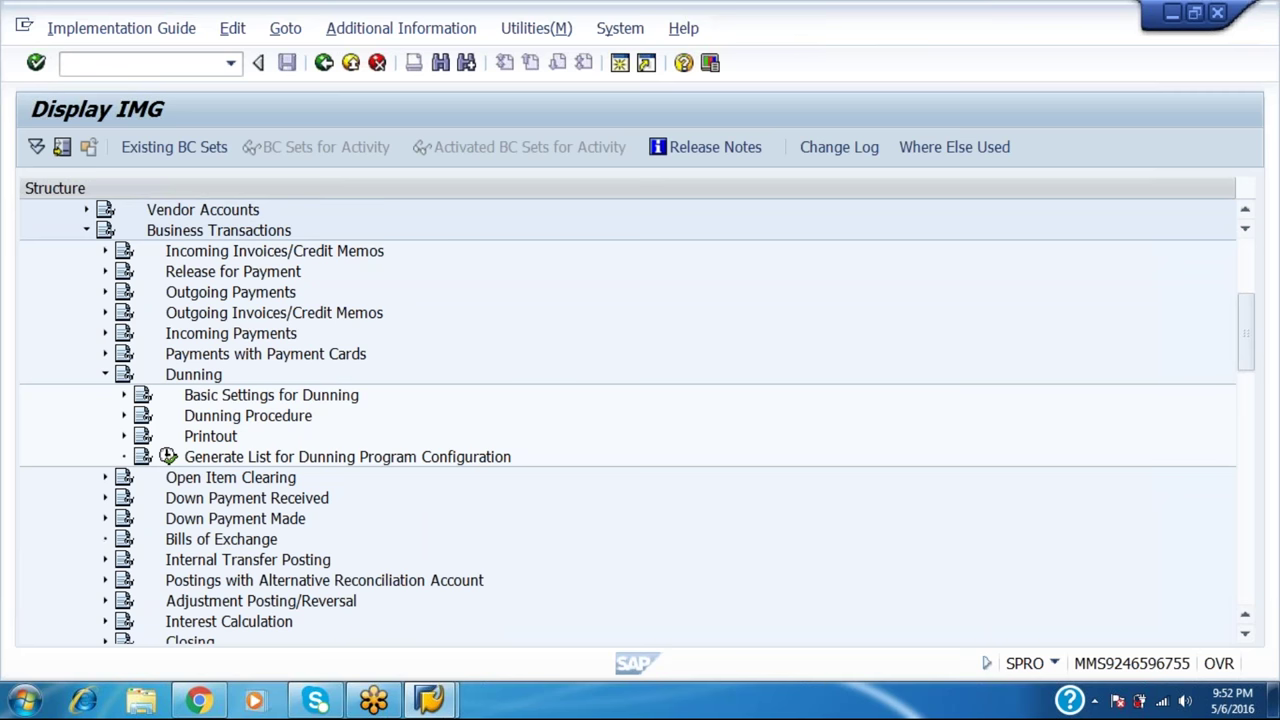
{"action": "left_click", "coordinate": [124, 395]}
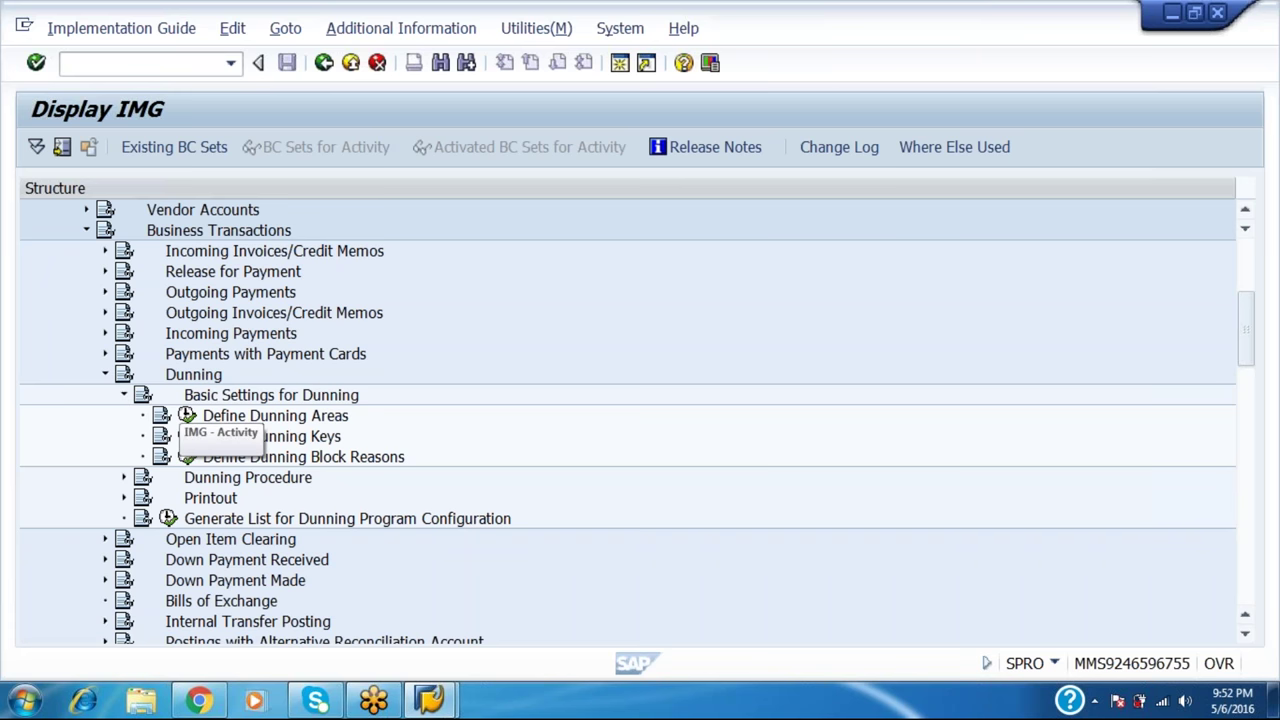
{"action": "left_click", "coordinate": [187, 415]}
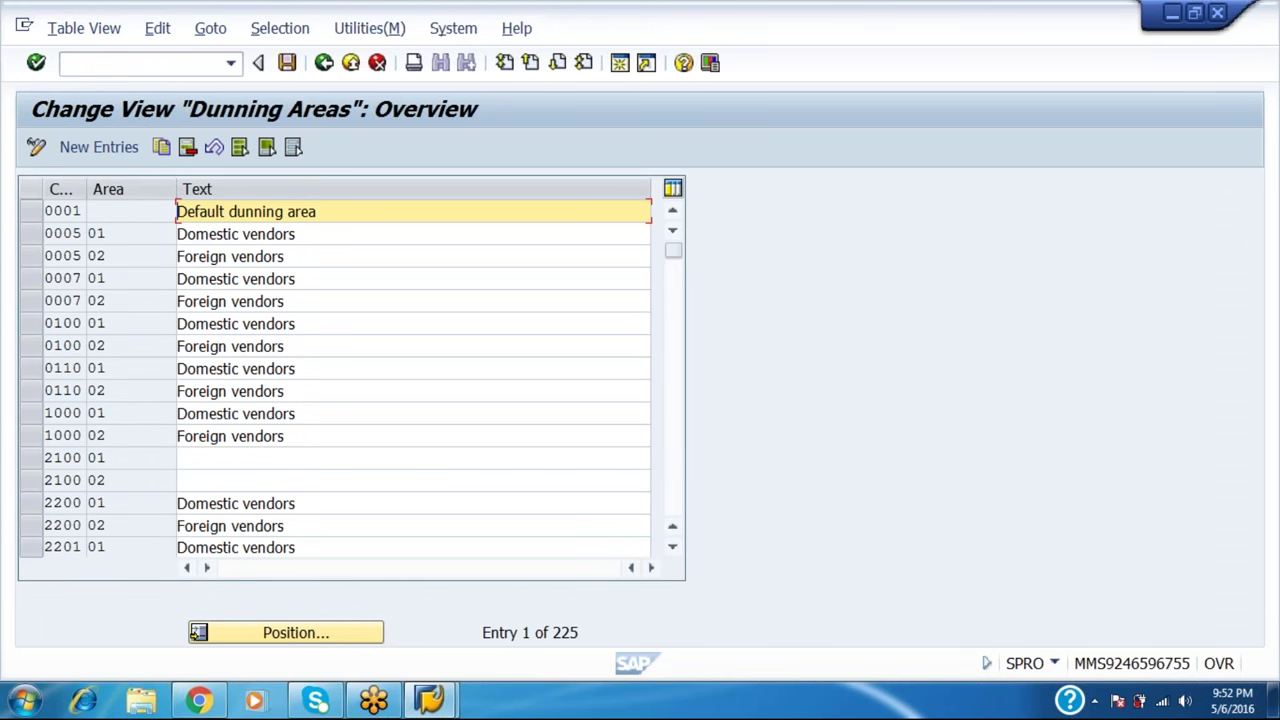
Add a dunning area entry for company code HLL1, save it under customizing request EH5K900088, and return to the implementation guide
{"action": "left_click", "coordinate": [92, 147]}
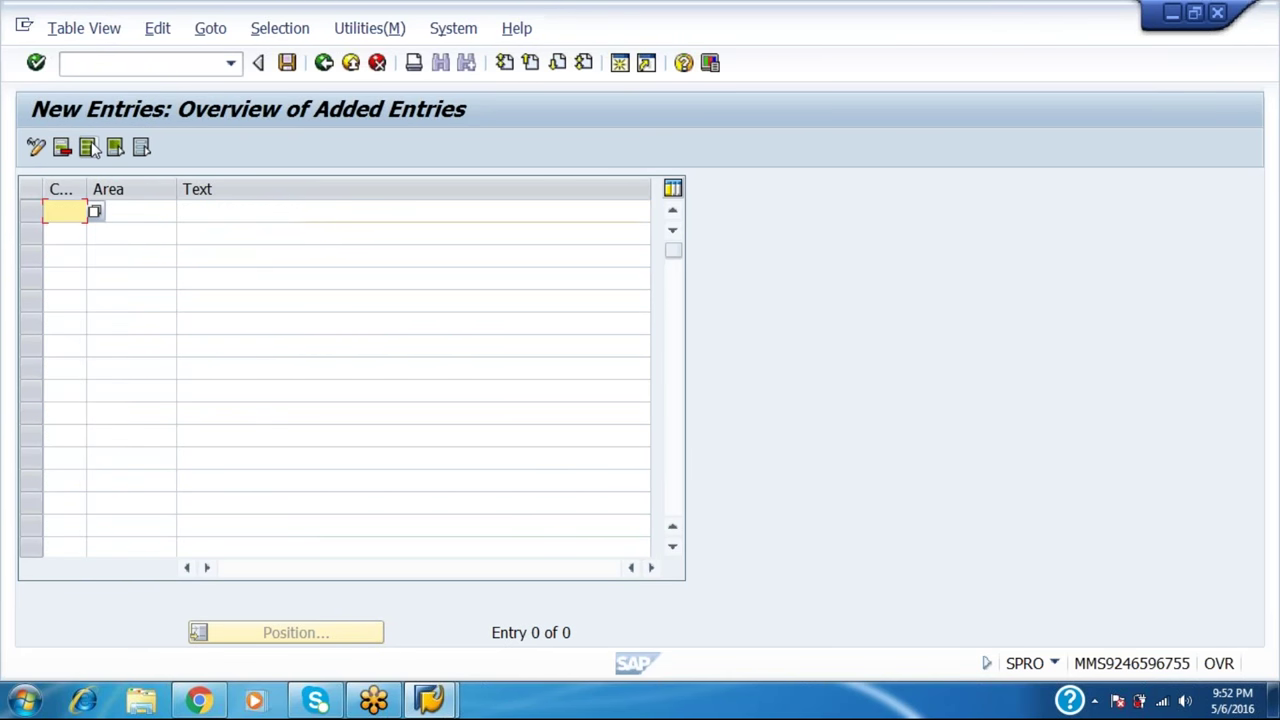
{"action": "type", "text": "h"}
{"action": "type", "text": "111"}
{"action": "key", "text": "BackSpace"}
{"action": "type", "text": "1"}
{"action": "key", "text": "Return"}
{"action": "key", "text": "Return"}
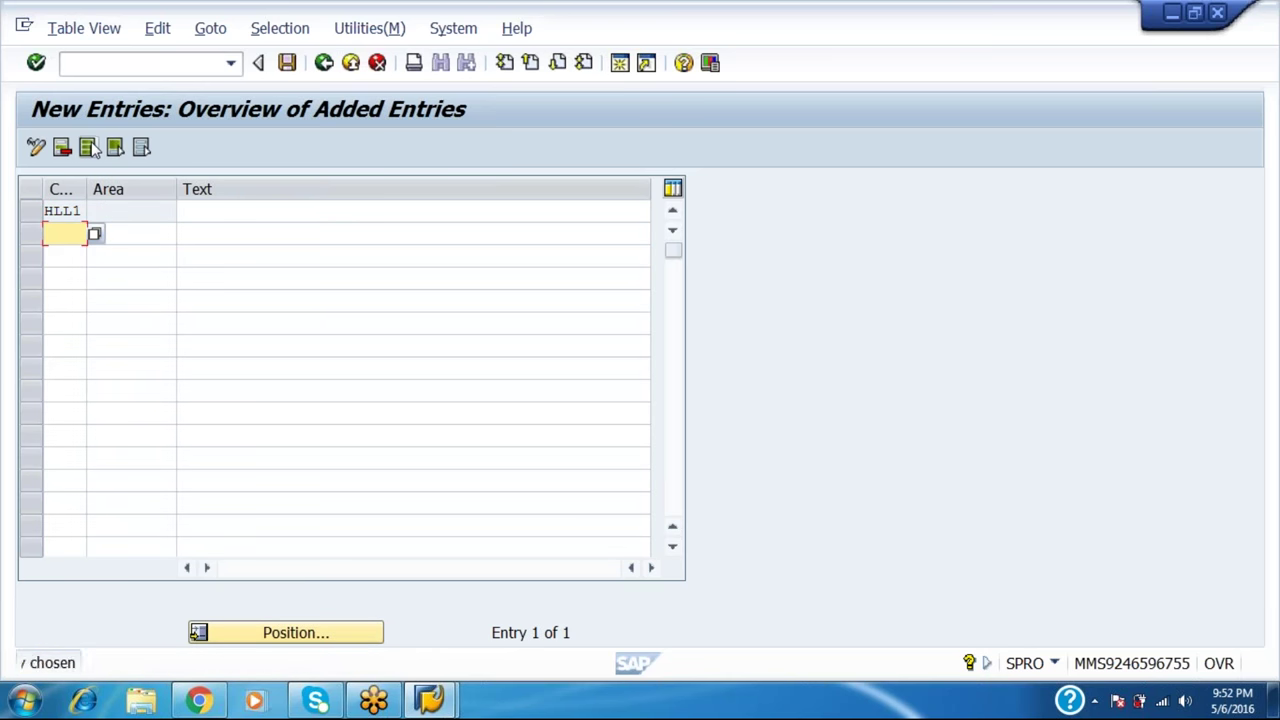
{"action": "key", "text": "Return"}
{"action": "key", "text": "Return"}
{"action": "key", "text": "ctrl+s"}
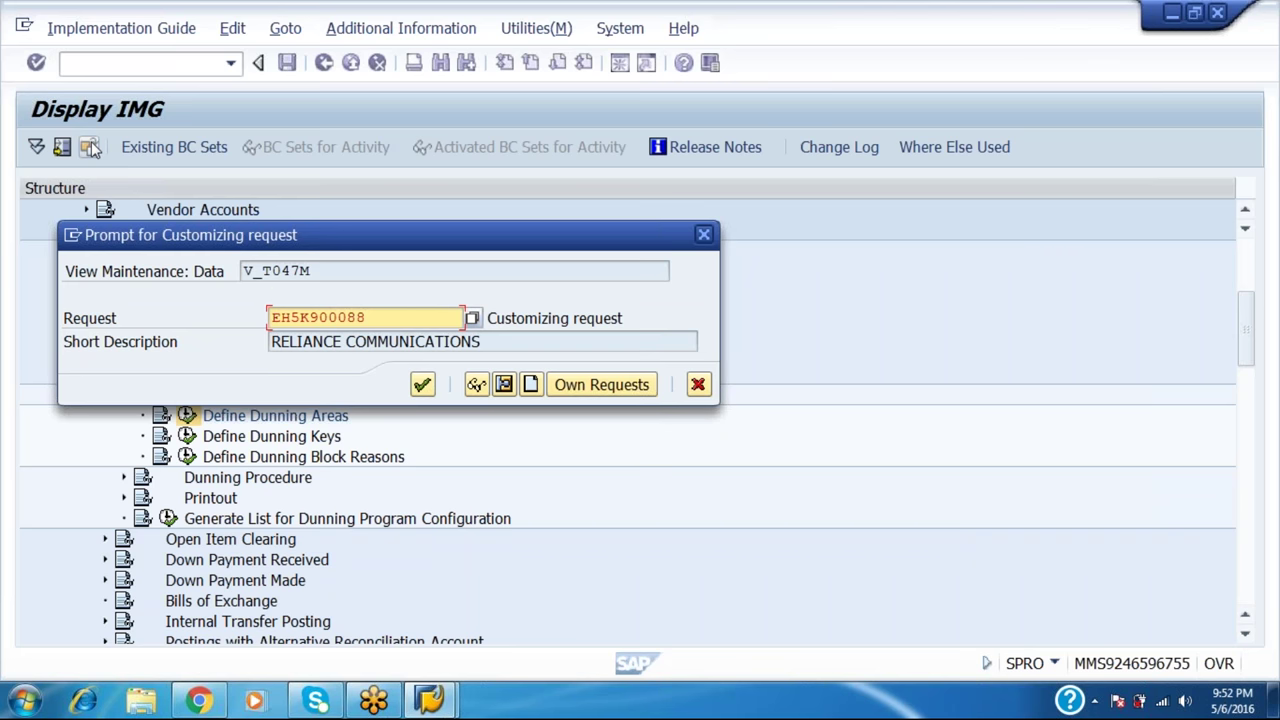
{"action": "key", "text": "Return"}
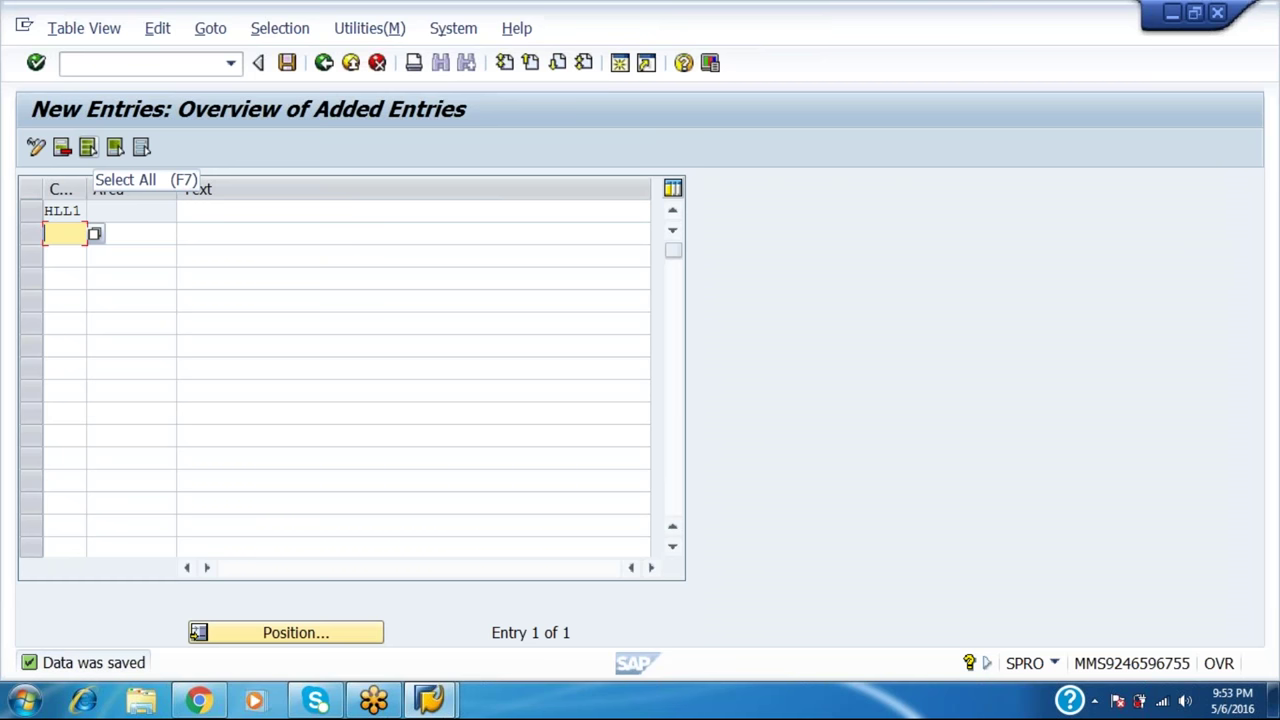
{"action": "key", "text": "F3"}
{"action": "key", "text": "F3"}
Collapse Basic Settings for Dunning and open Define Dunning Procedures under Dunning Procedure
{"action": "key", "text": "Left"}
{"action": "key", "text": "Left"}
{"action": "key", "text": "Left"}
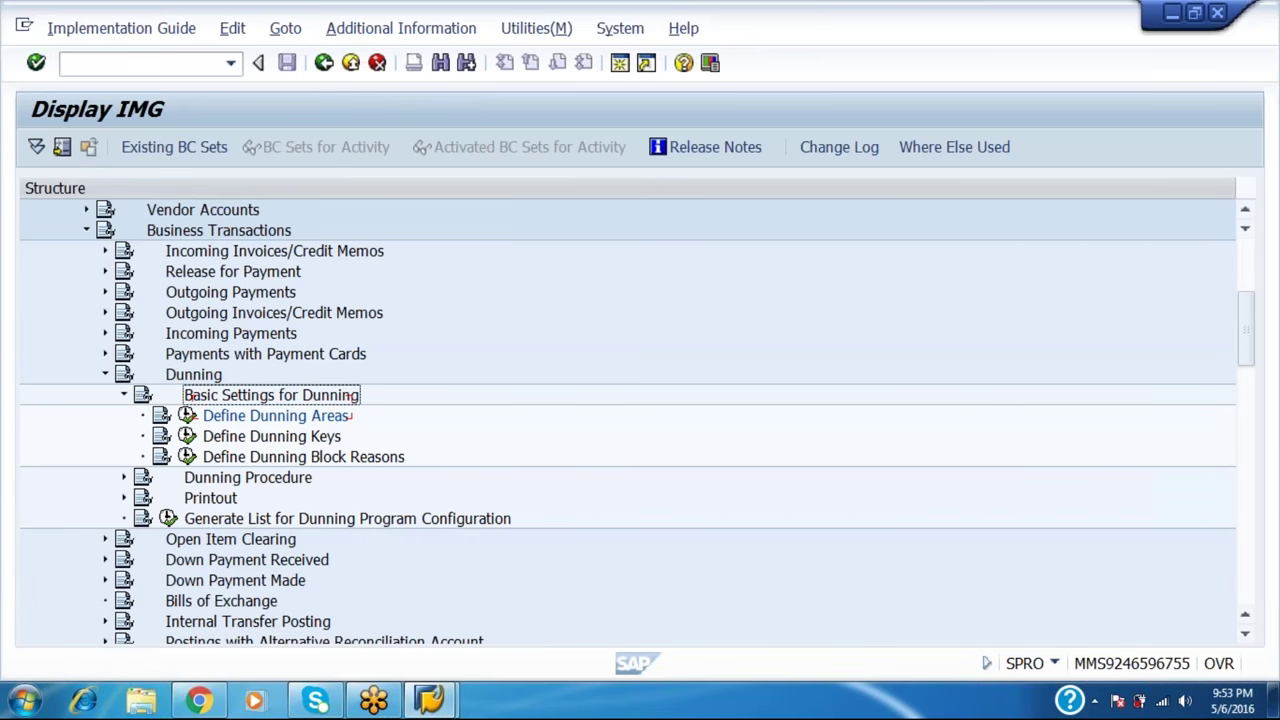
{"action": "key", "text": "Down"}
{"action": "key", "text": "Down"}
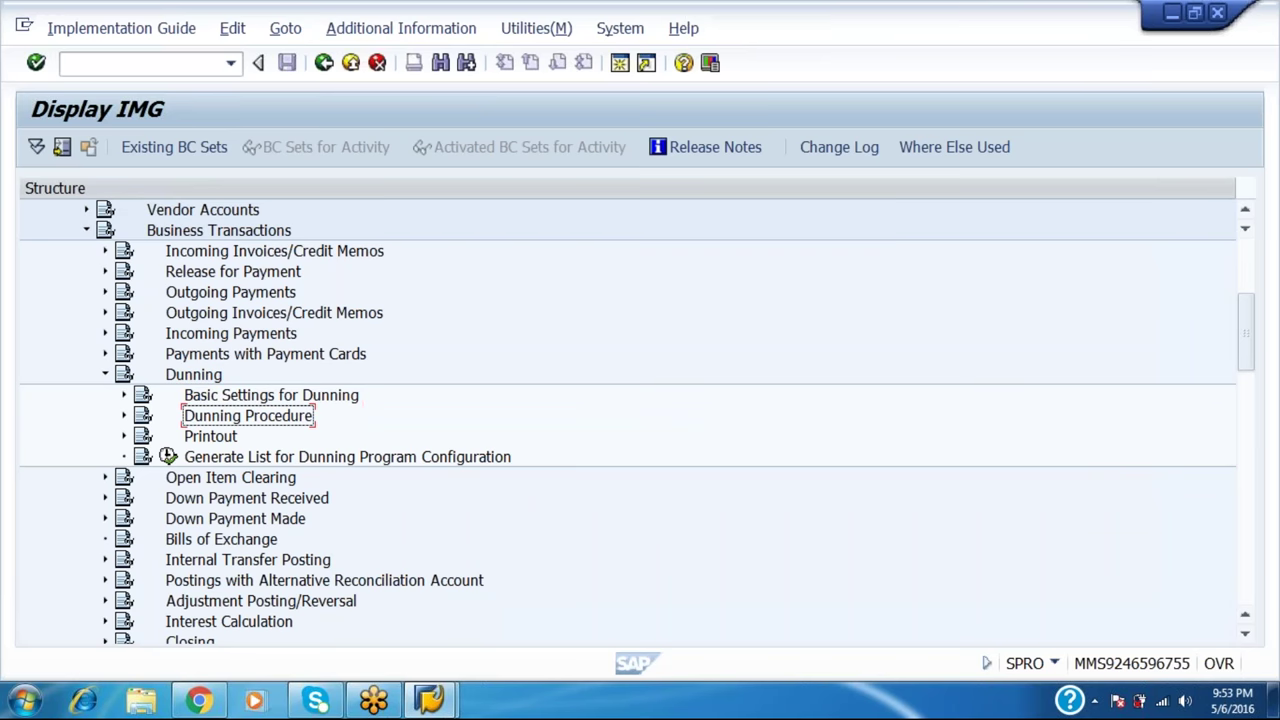
{"action": "key", "text": "Right"}
{"action": "key", "text": "Down"}
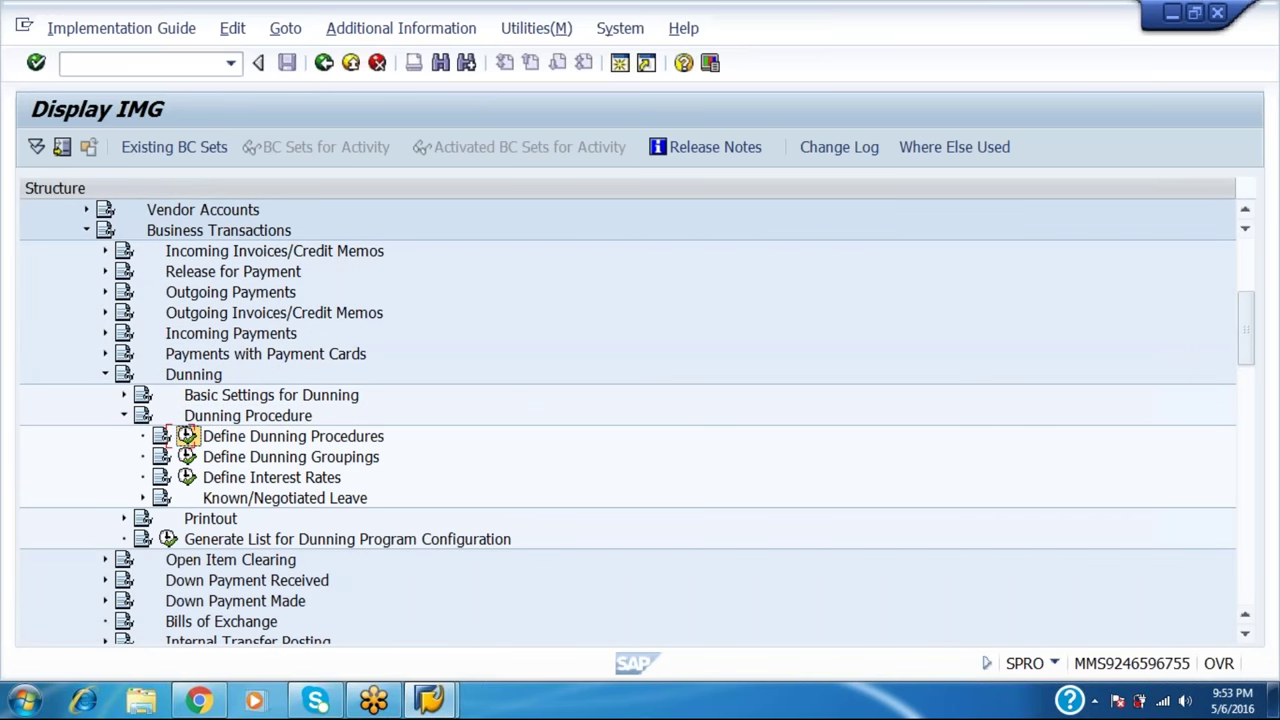
{"action": "key", "text": "Return"}
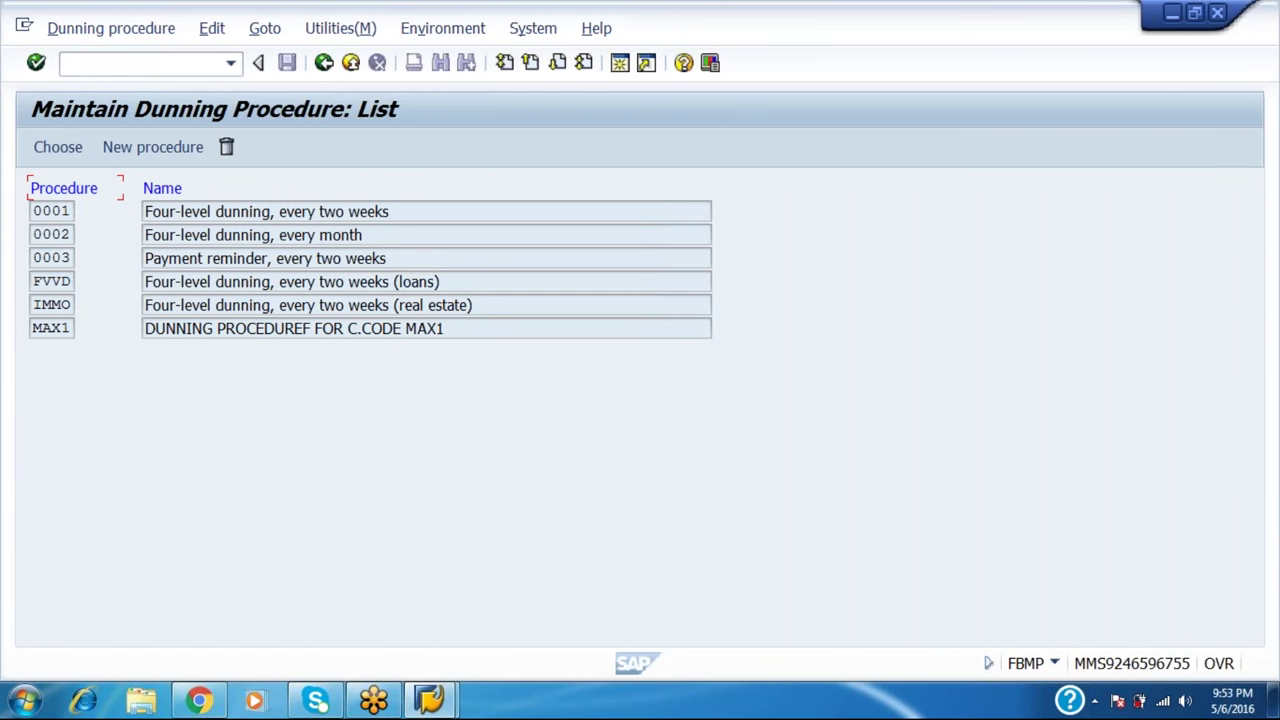
Create a new dunning procedure HLL1 named "DUNNING PROCEDURE FOR C.CODE HLL1"
{"action": "left_click", "coordinate": [143, 153]}
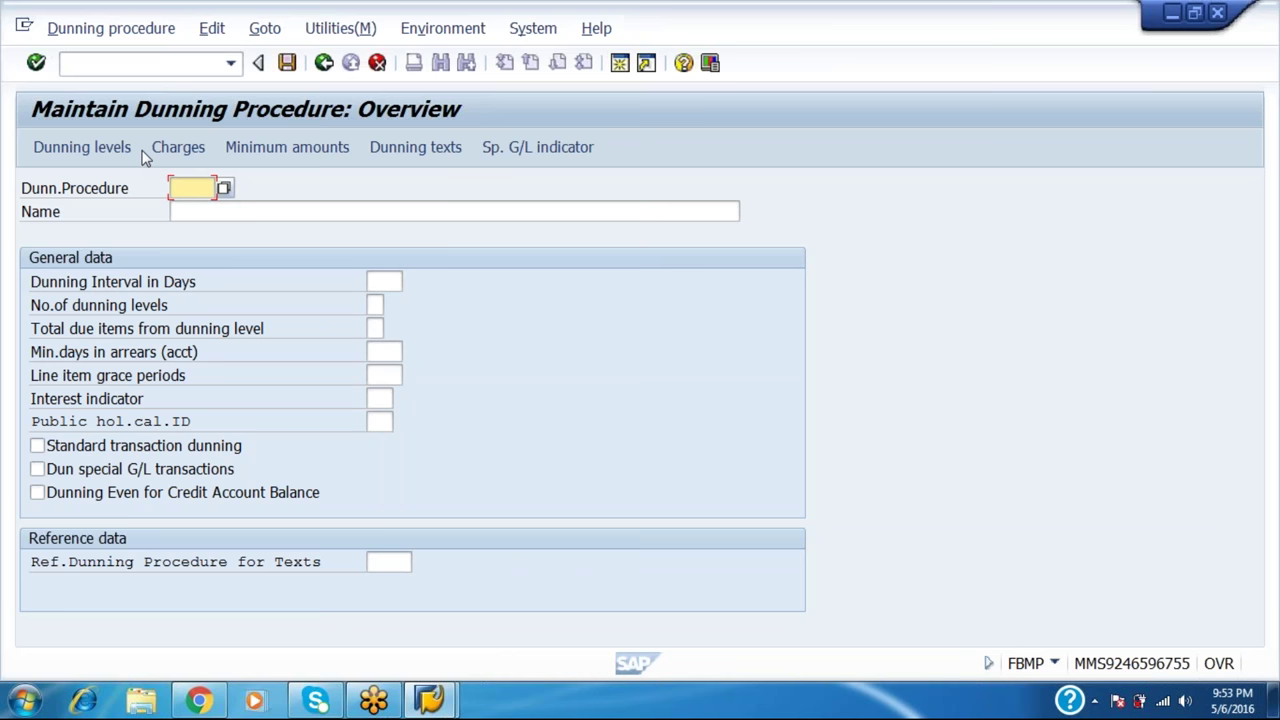
{"action": "type", "text": "hl11"}
{"action": "key", "text": "Tab"}
{"action": "type", "text": "DUNNING PROCEDURE FOR C.CODE "}
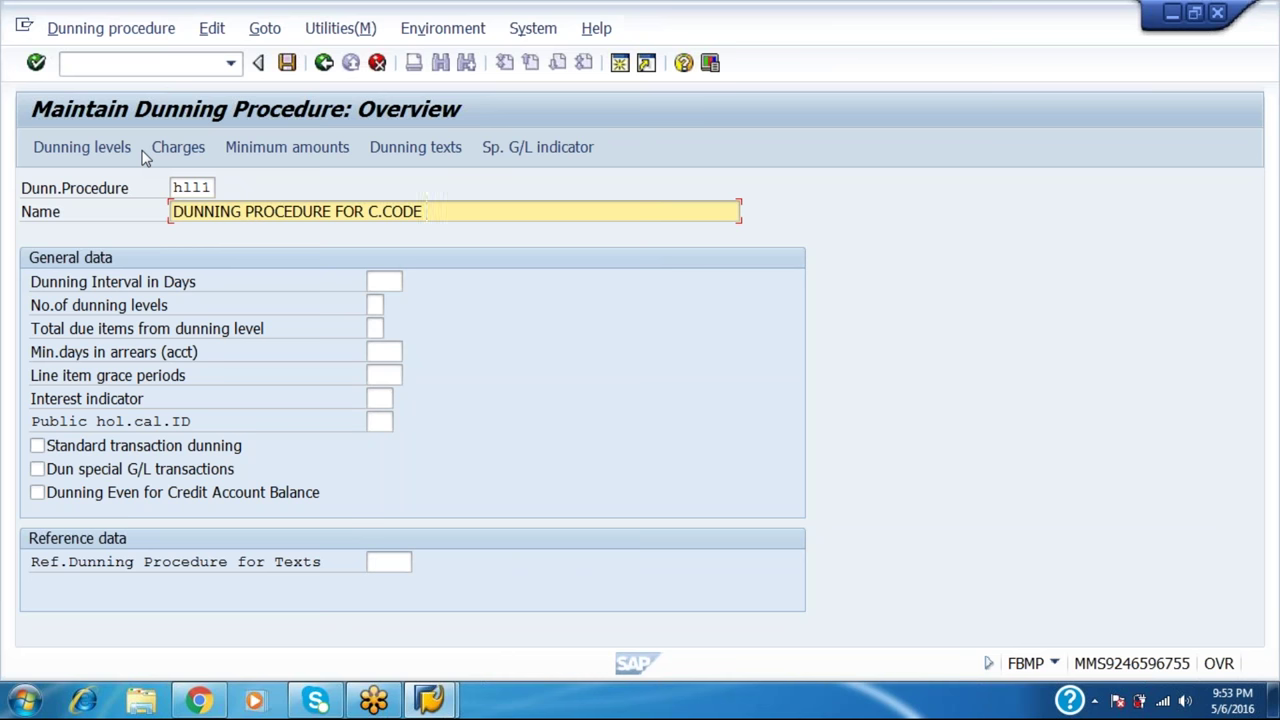
{"action": "type", "text": "HLL1"}
Set the dunning interval to 10 days and the number of dunning levels to 5
{"action": "left_click", "coordinate": [387, 280]}
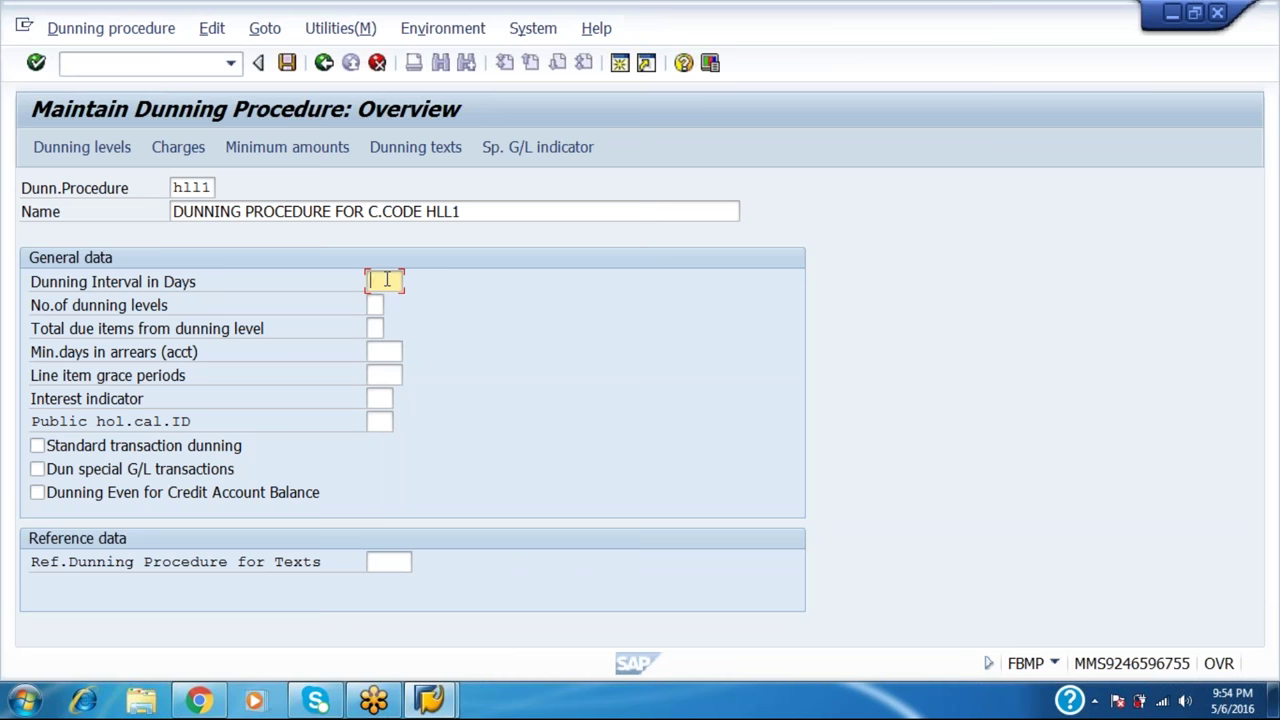
{"action": "type", "text": "10"}
{"action": "key", "text": "Tab"}
{"action": "type", "text": "5"}
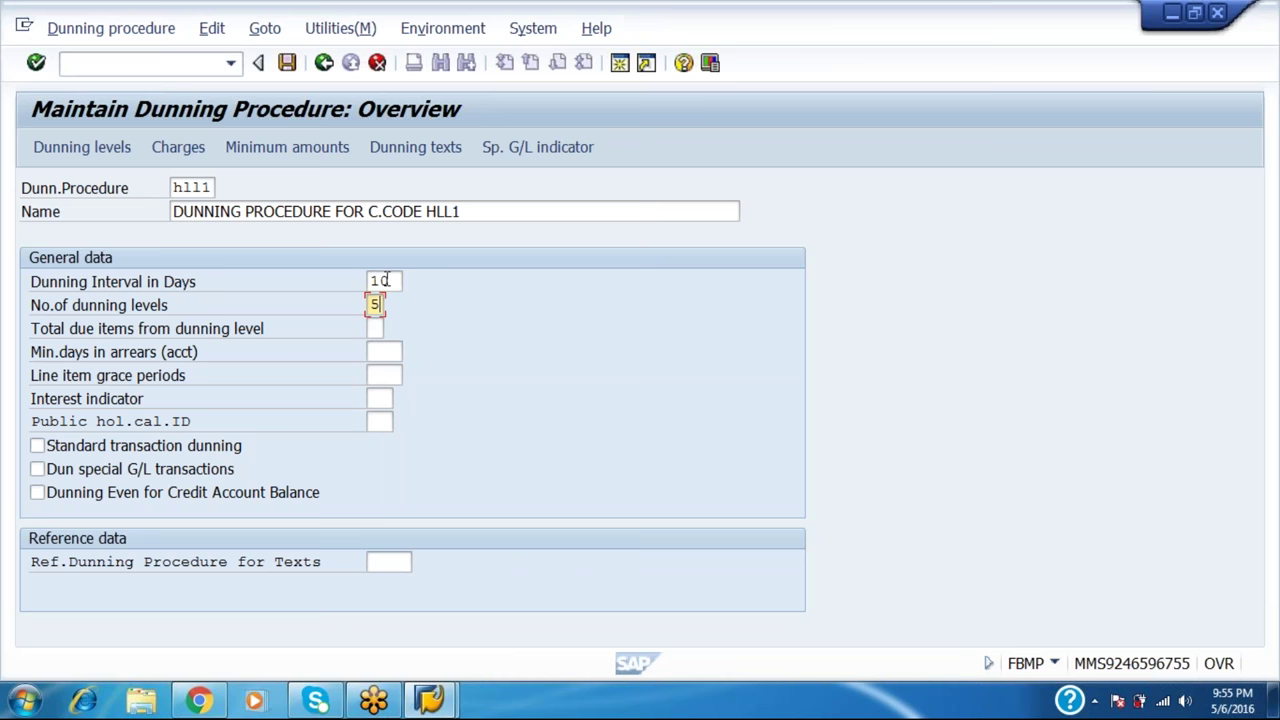
Enable standard transaction dunning and set the reference dunning procedure for texts to HLL1
{"action": "key", "text": "Tab"}
{"action": "key", "text": "Tab"}
{"action": "key", "text": "Tab"}
{"action": "key", "text": "Tab"}
{"action": "key", "text": "Tab"}
{"action": "key", "text": "Tab"}
{"action": "key", "text": "Tab"}
{"action": "key", "text": "space"}
{"action": "left_click", "coordinate": [399, 569]}
{"action": "type", "text": "HLL1"}
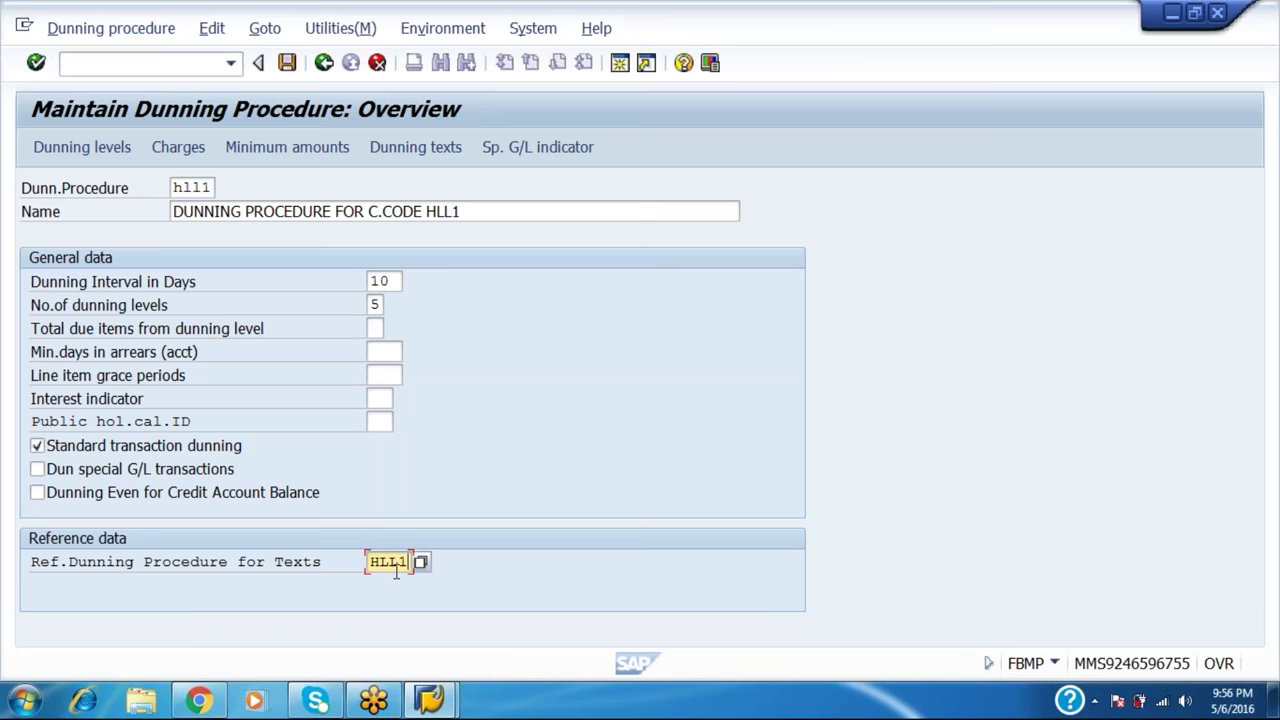
Check the days in arrears proposed for each dunning level, and return to the procedure overview
{"action": "left_click", "coordinate": [125, 148]}
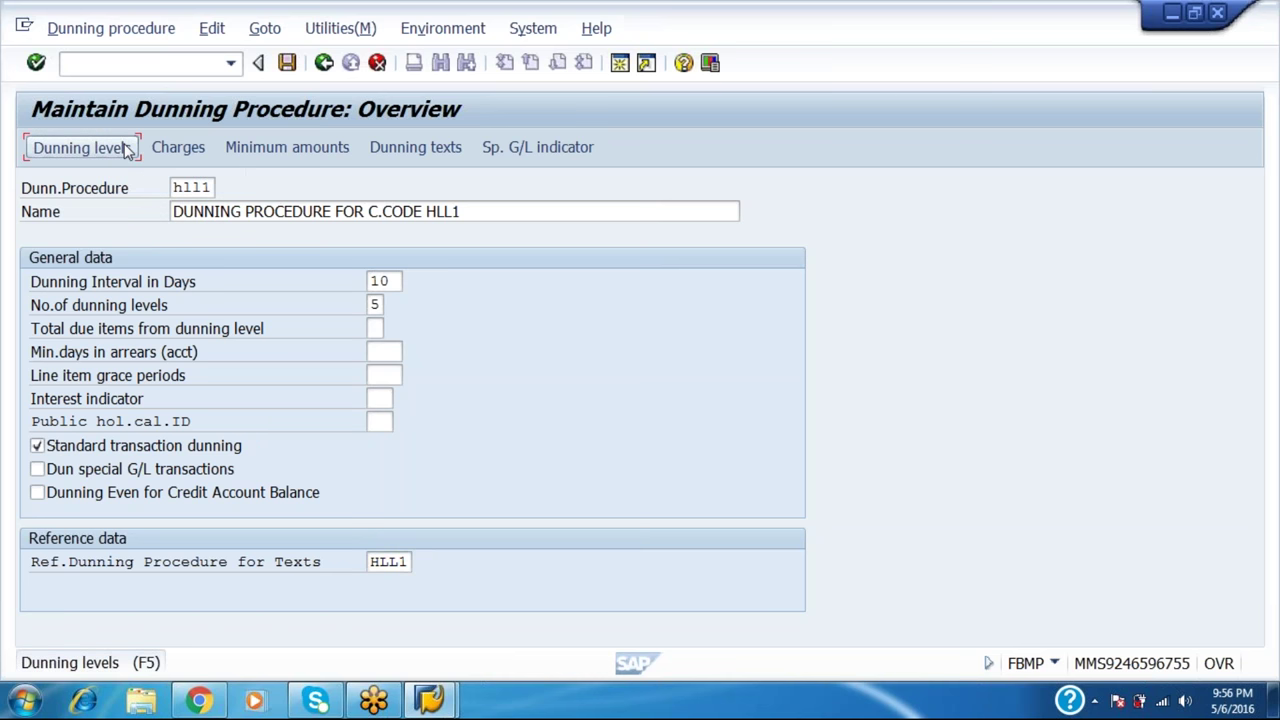
{"action": "left_click", "coordinate": [125, 148]}
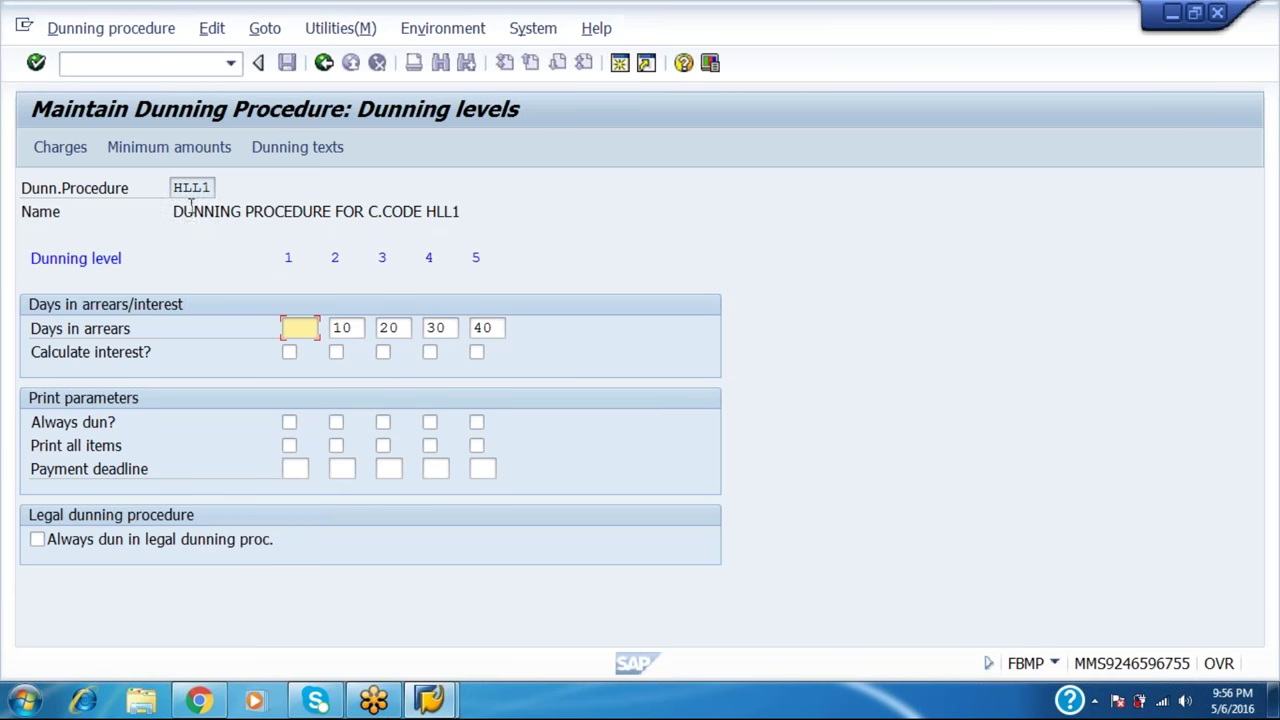
{"action": "left_click", "coordinate": [324, 63]}
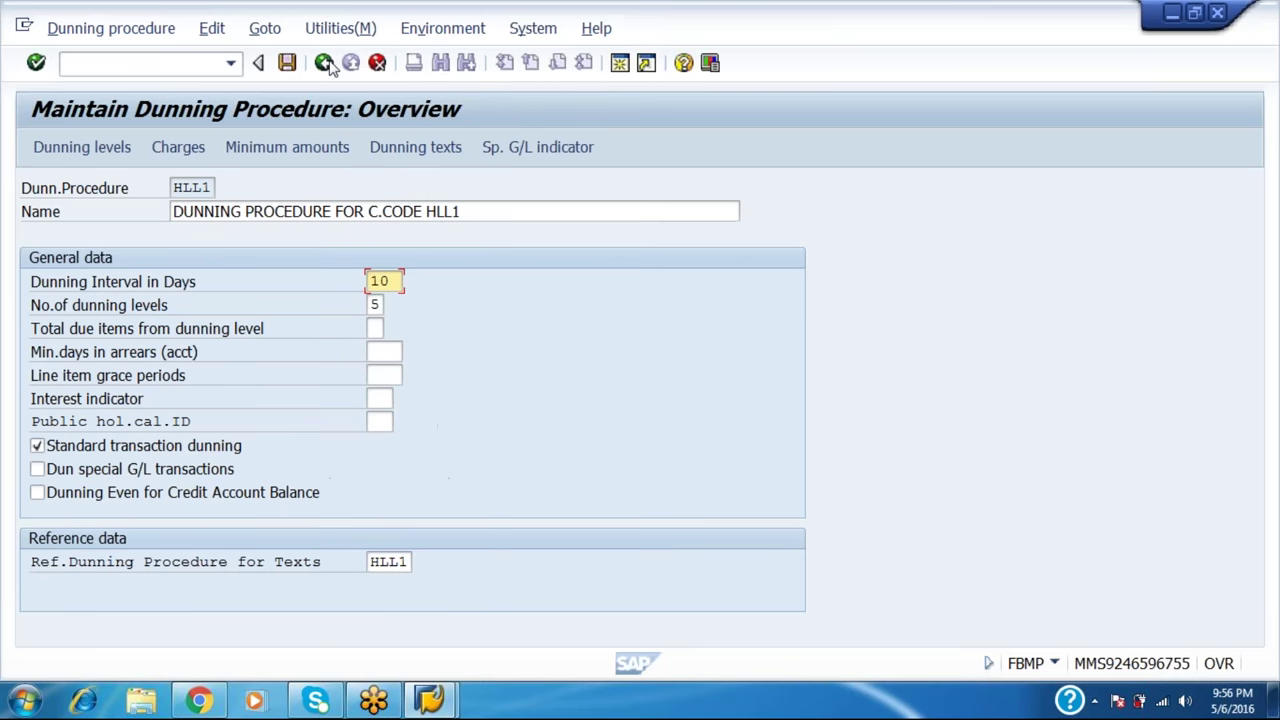
Try 9 dunning levels, check the resulting days in arrears, and set the number of levels back to 5
{"action": "key", "text": "Tab"}
{"action": "type", "text": "9"}
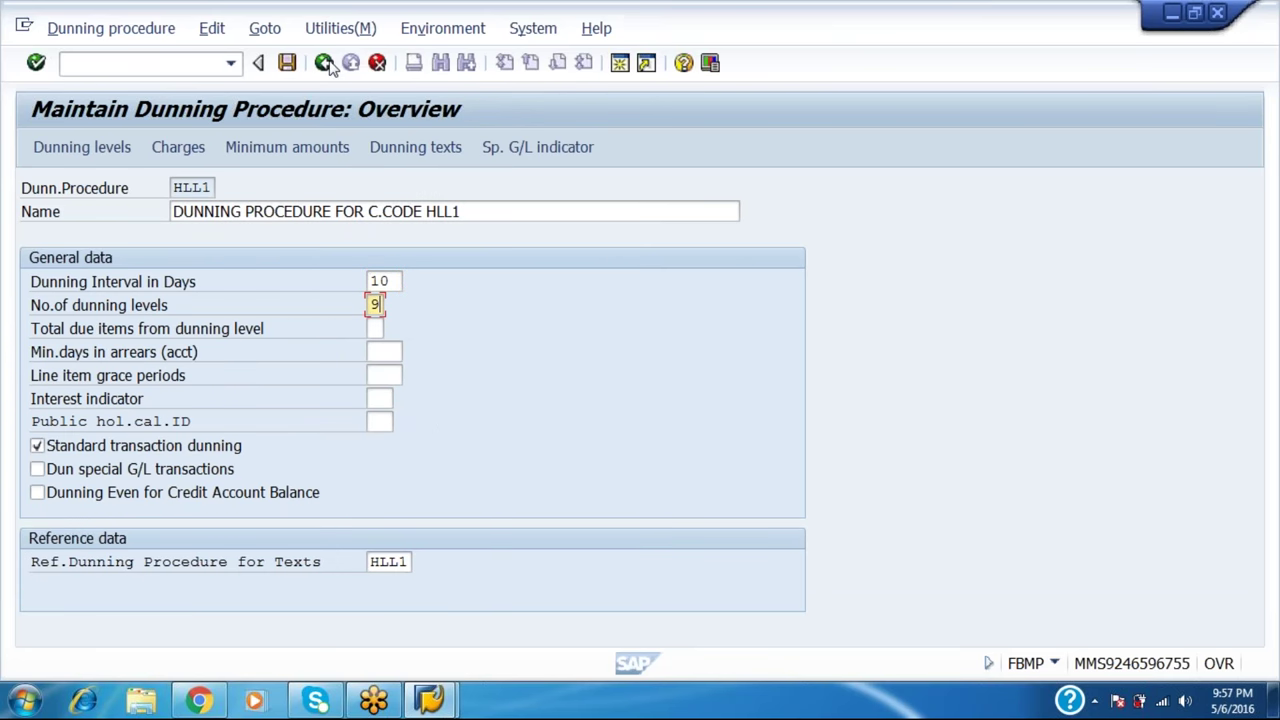
{"action": "left_click", "coordinate": [78, 148]}
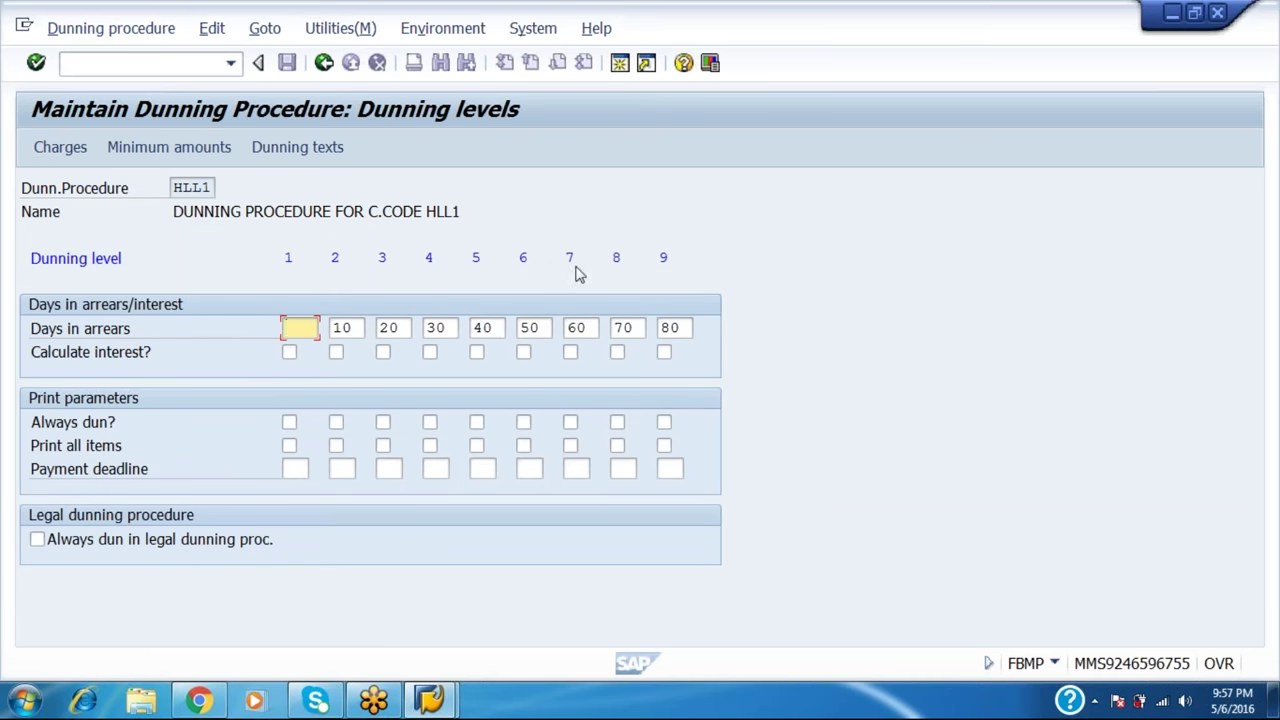
{"action": "left_click", "coordinate": [324, 63]}
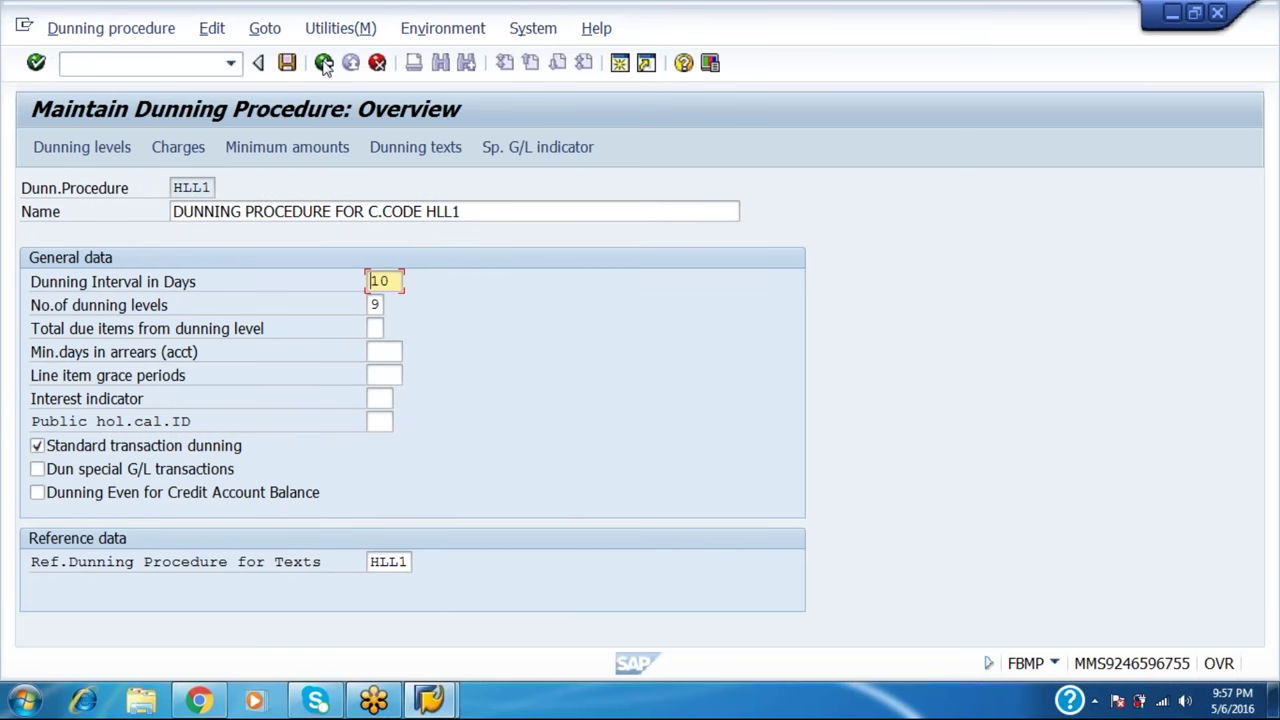
{"action": "key", "text": "Tab"}
{"action": "type", "text": "5"}
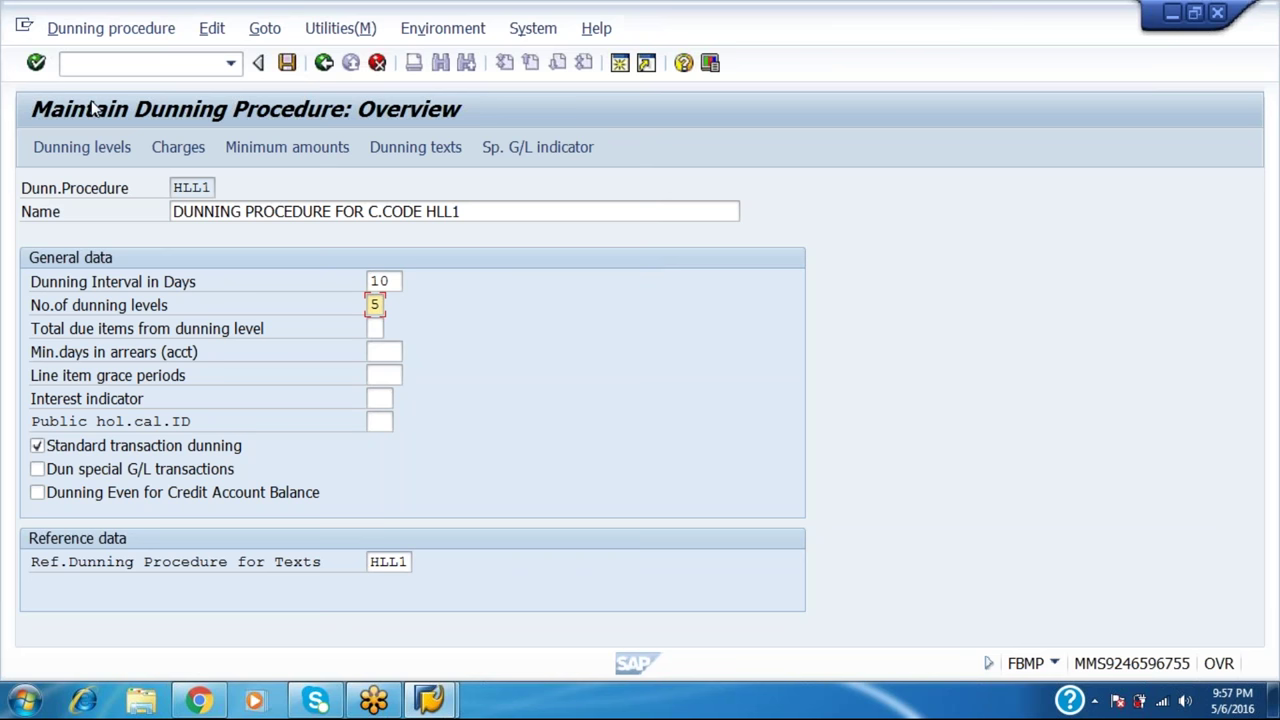
Enable interest calculation for dunning levels 4 and 5 of procedure HLL1
{"action": "left_click", "coordinate": [95, 148]}
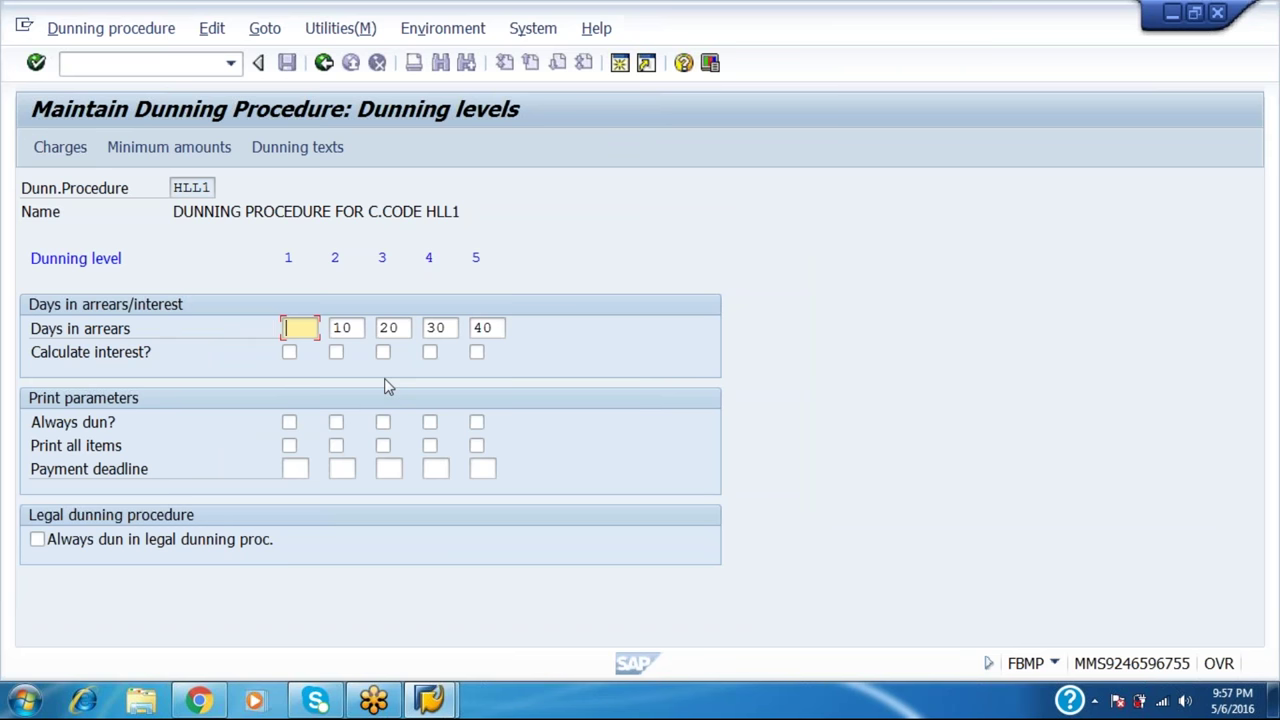
{"action": "left_click", "coordinate": [430, 353]}
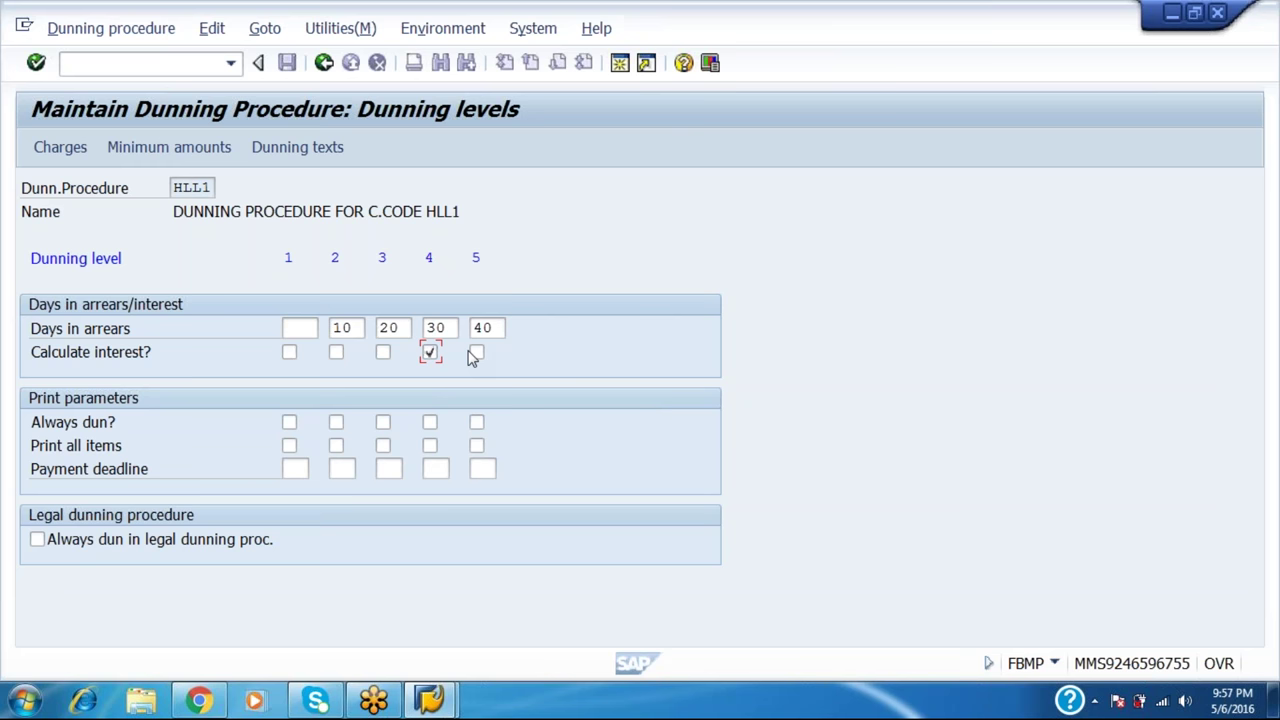
{"action": "left_click", "coordinate": [476, 354]}
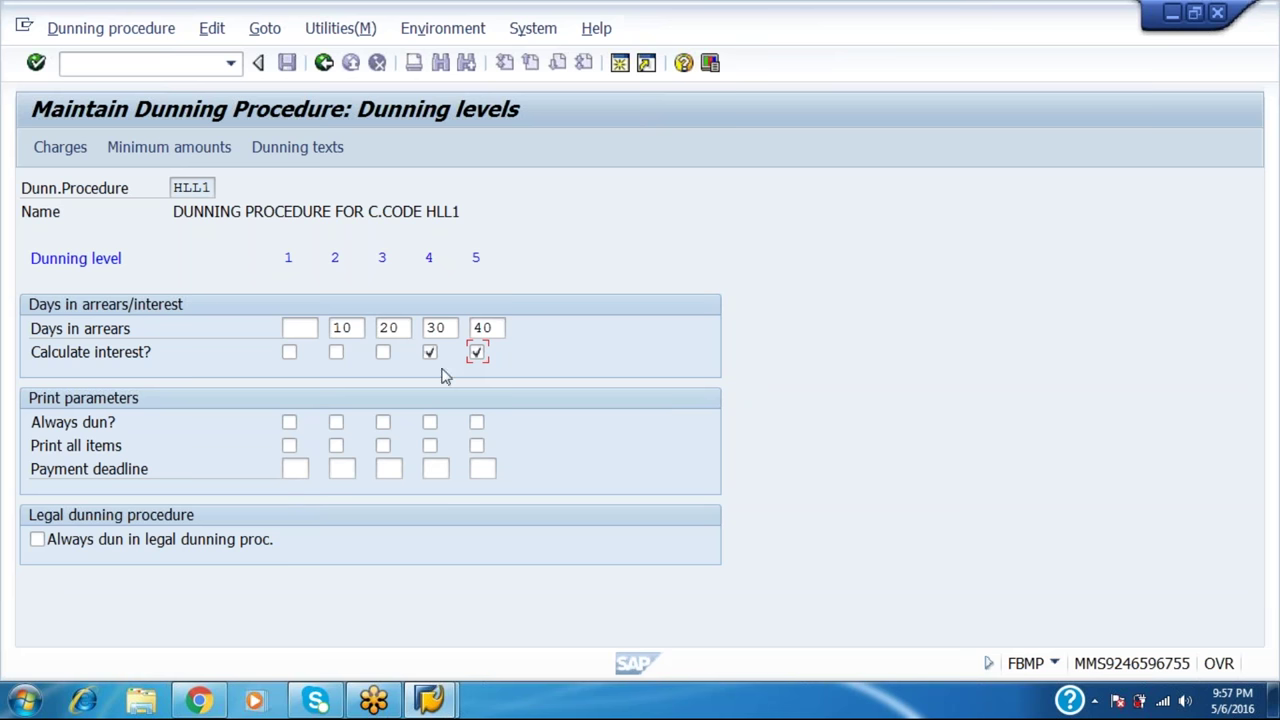
Open the dunning charges in INR and enter level 1 with a from amount of 1000 and a charge of 100
{"action": "left_click", "coordinate": [62, 150]}
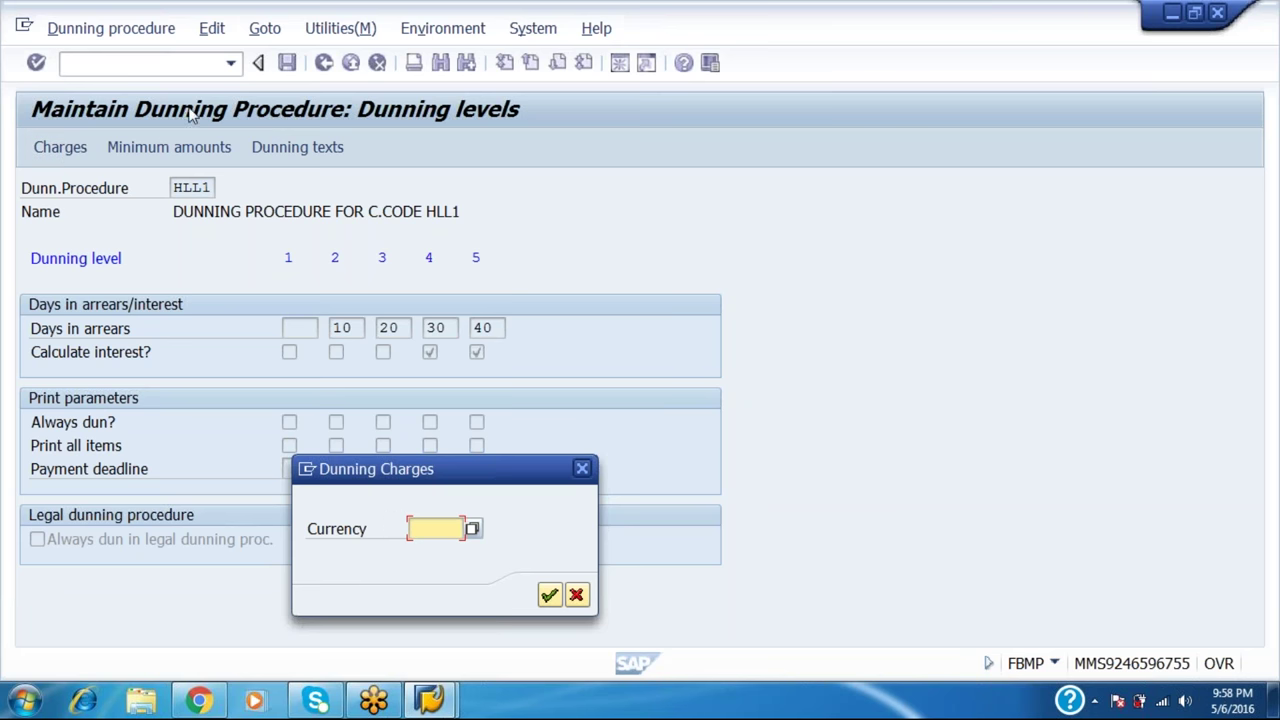
{"action": "type", "text": "INR"}
{"action": "key", "text": "Return"}
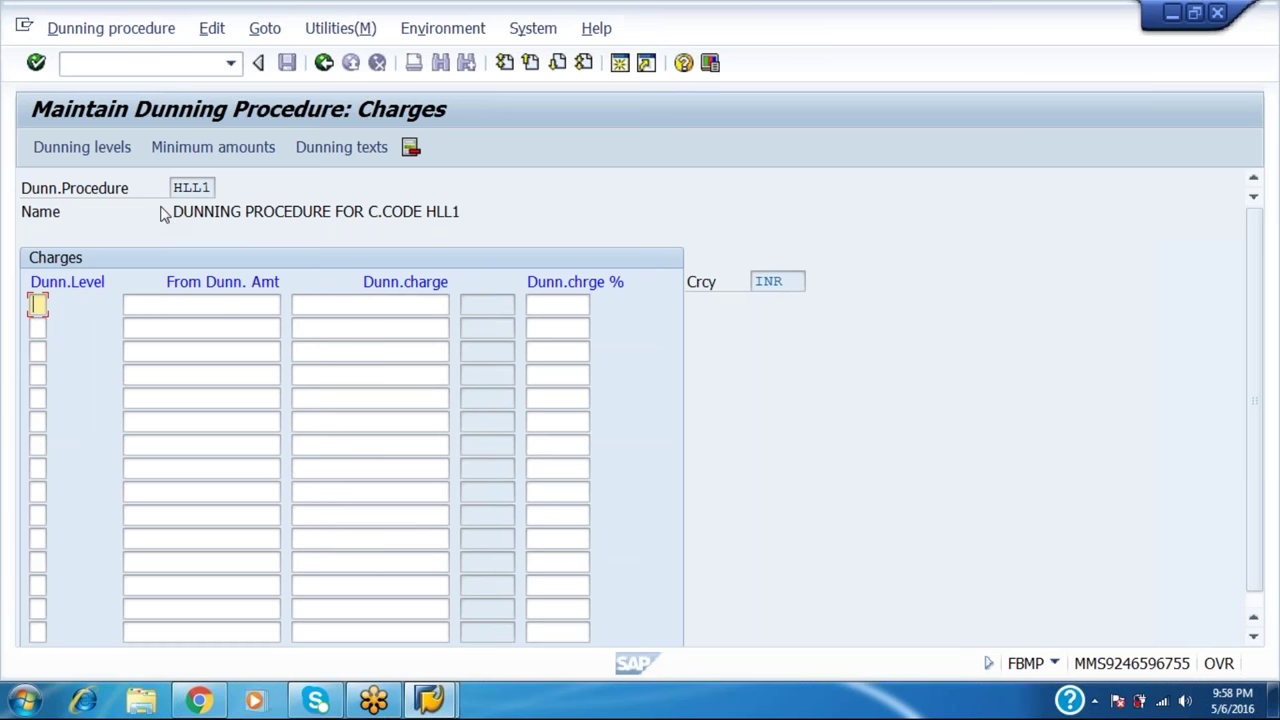
{"action": "type", "text": "1"}
{"action": "key", "text": "Tab"}
{"action": "type", "text": "100"}
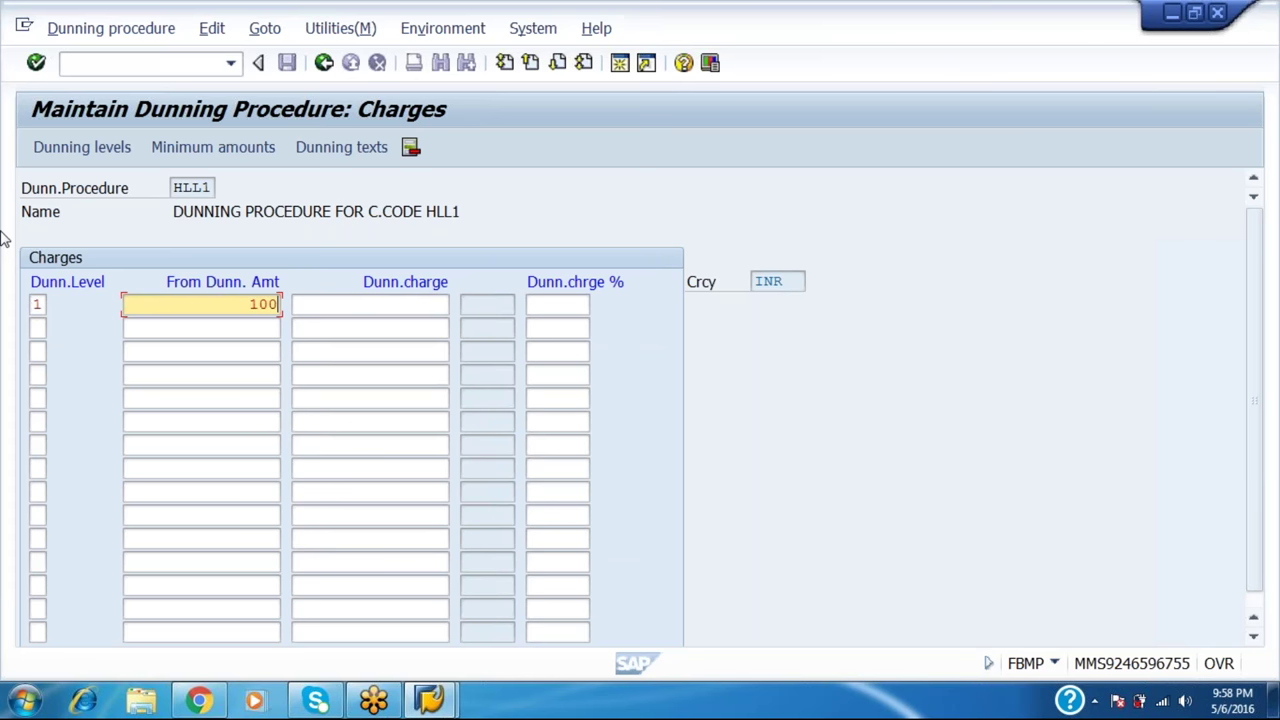
{"action": "type", "text": "0"}
{"action": "key", "text": "Tab"}
{"action": "type", "text": "100"}
{"action": "key", "text": "Tab"}
{"action": "key", "text": "Tab"}
Enter the dunning charge for level 2 with a from amount of 1000 and a charge of 250
{"action": "type", "text": "2"}
{"action": "key", "text": "Tab"}
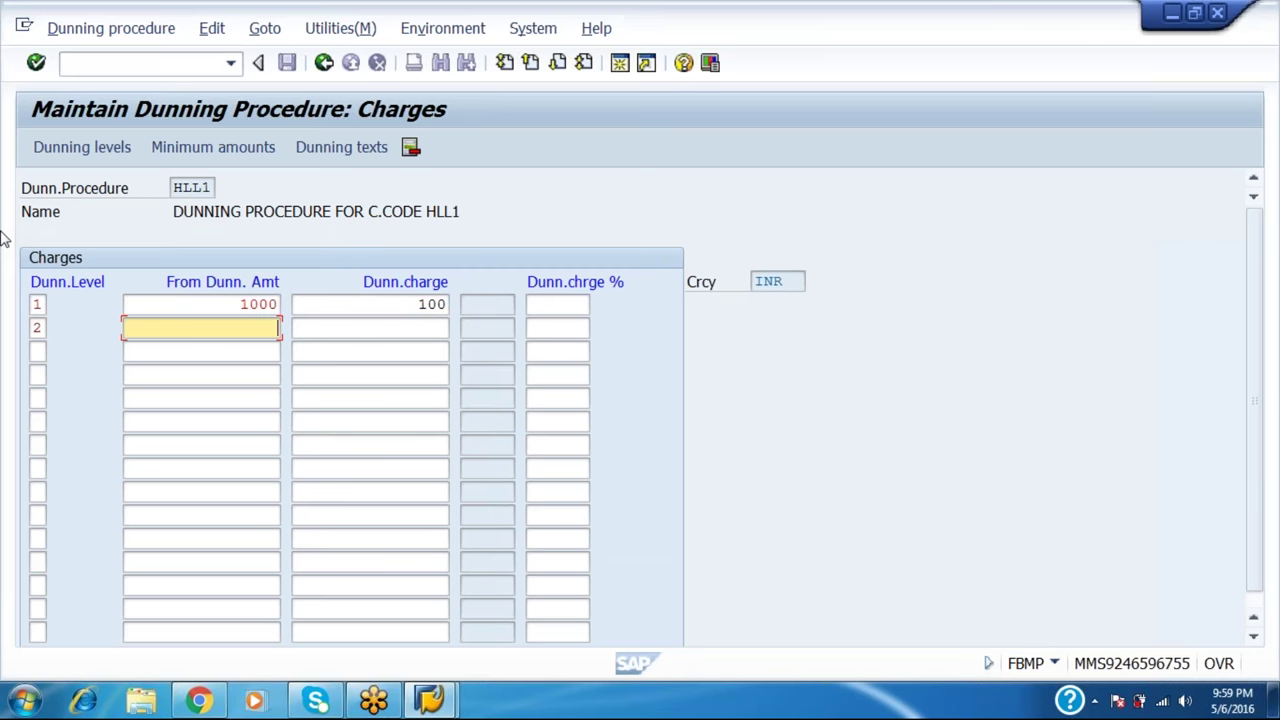
{"action": "type", "text": "1000"}
{"action": "key", "text": "Tab"}
{"action": "type", "text": "2"}
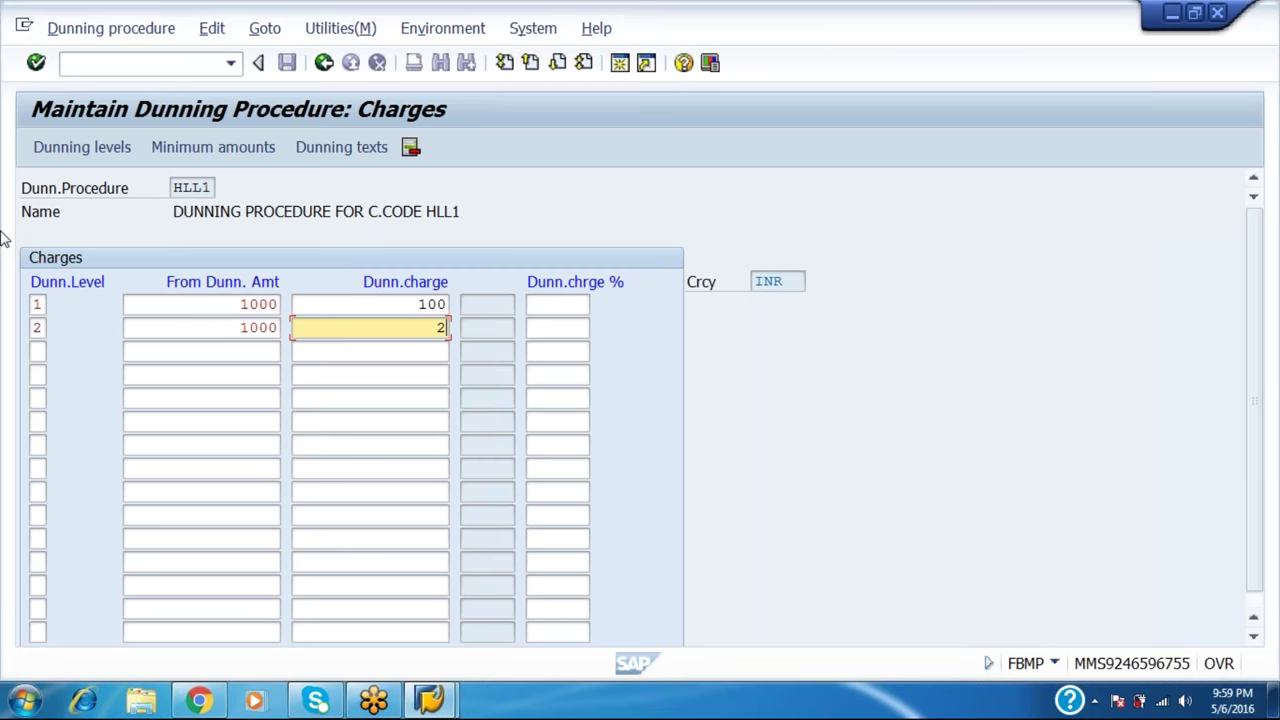
{"action": "type", "text": "50"}
{"action": "key", "text": "Tab"}
{"action": "key", "text": "Tab"}
Enter the dunning charge for level 3 with a from amount of 1000 and a charge of 375
{"action": "type", "text": "3"}
{"action": "key", "text": "Tab"}
{"action": "type", "text": "1000"}
{"action": "key", "text": "Tab"}
{"action": "type", "text": "375"}
{"action": "key", "text": "Tab"}
{"action": "key", "text": "Tab"}
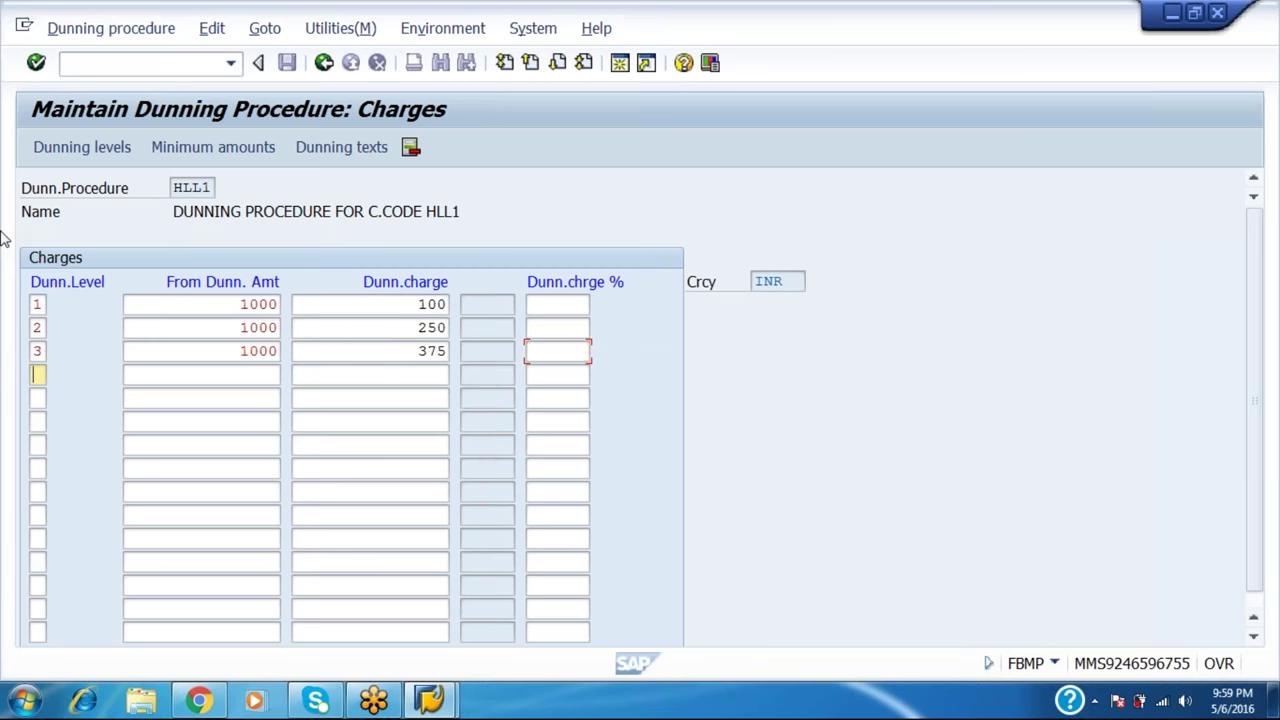
Enter the dunning charge for level 4 with a from amount of 1000 and a charge of 500
{"action": "type", "text": "4"}
{"action": "key", "text": "Tab"}
{"action": "type", "text": "1000"}
{"action": "key", "text": "Tab"}
{"action": "type", "text": "500"}
{"action": "key", "text": "Tab"}
{"action": "key", "text": "Tab"}
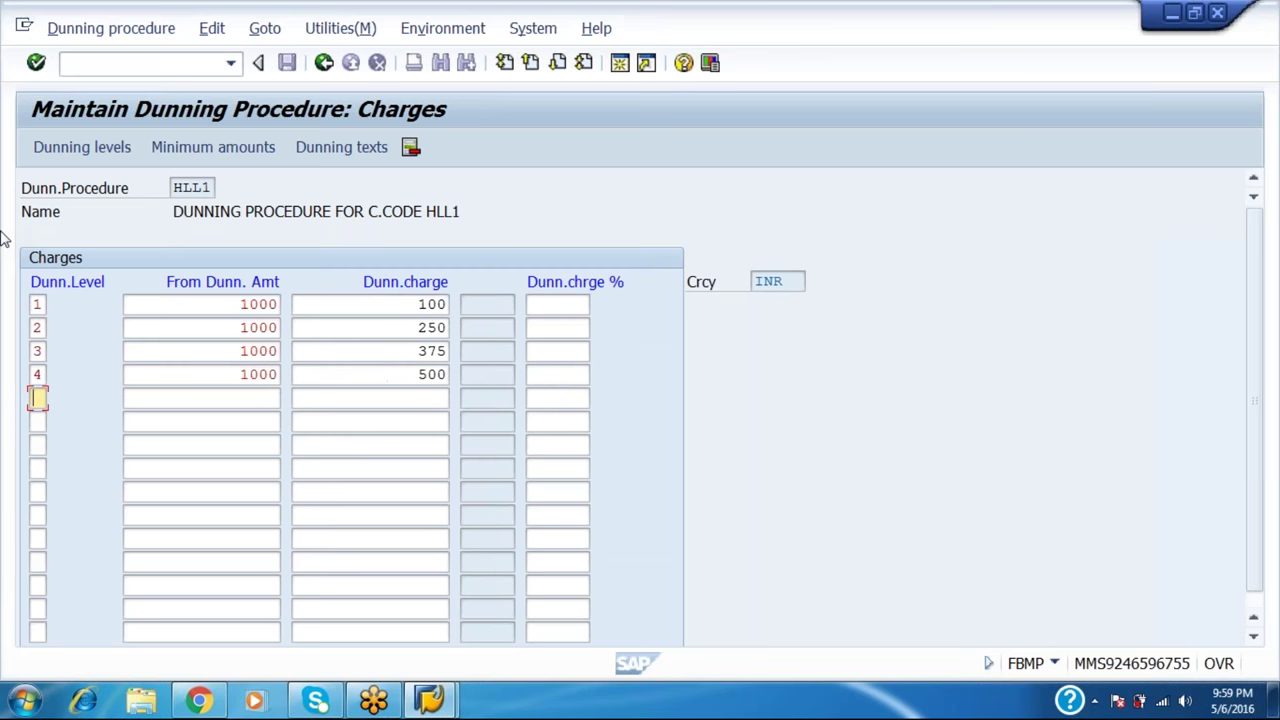
Enter the dunning charge for level 5 with a from amount of 1000 and a charge of 780
{"action": "type", "text": "5"}
{"action": "key", "text": "Tab"}
{"action": "type", "text": "0"}
{"action": "key", "text": "BackSpace"}
{"action": "type", "text": "1000"}
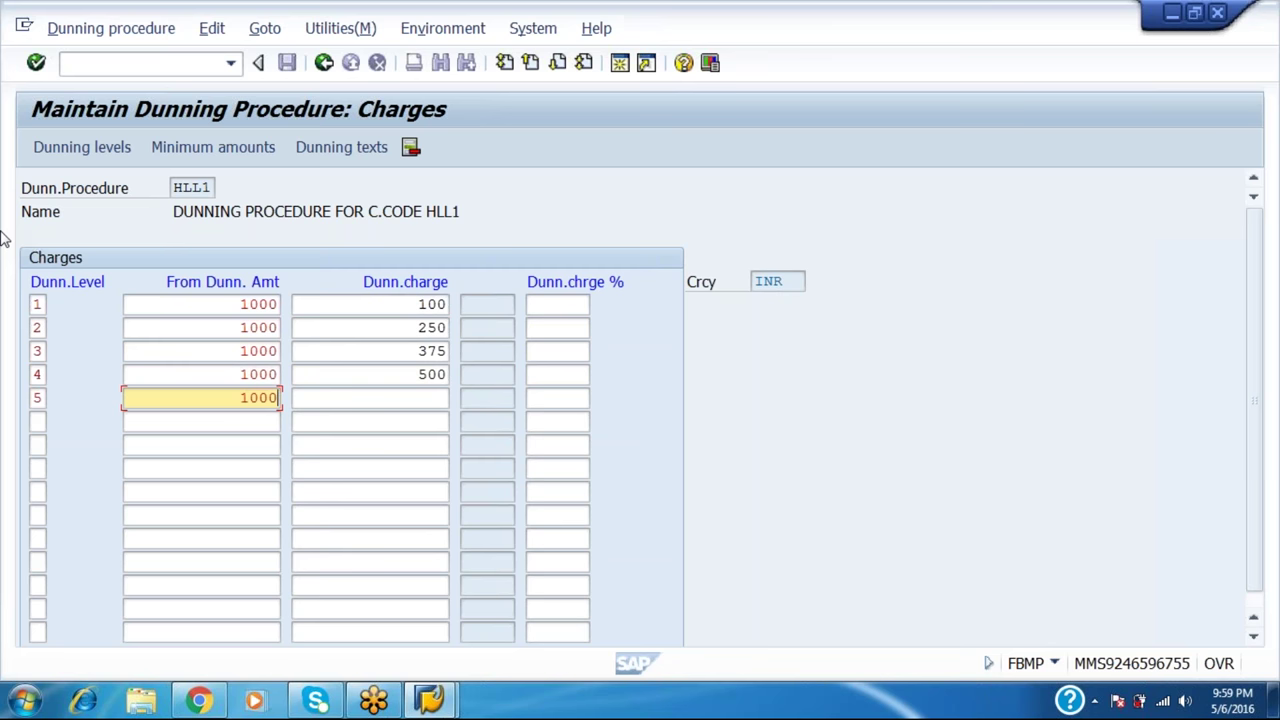
{"action": "key", "text": "Tab"}
{"action": "type", "text": "7"}
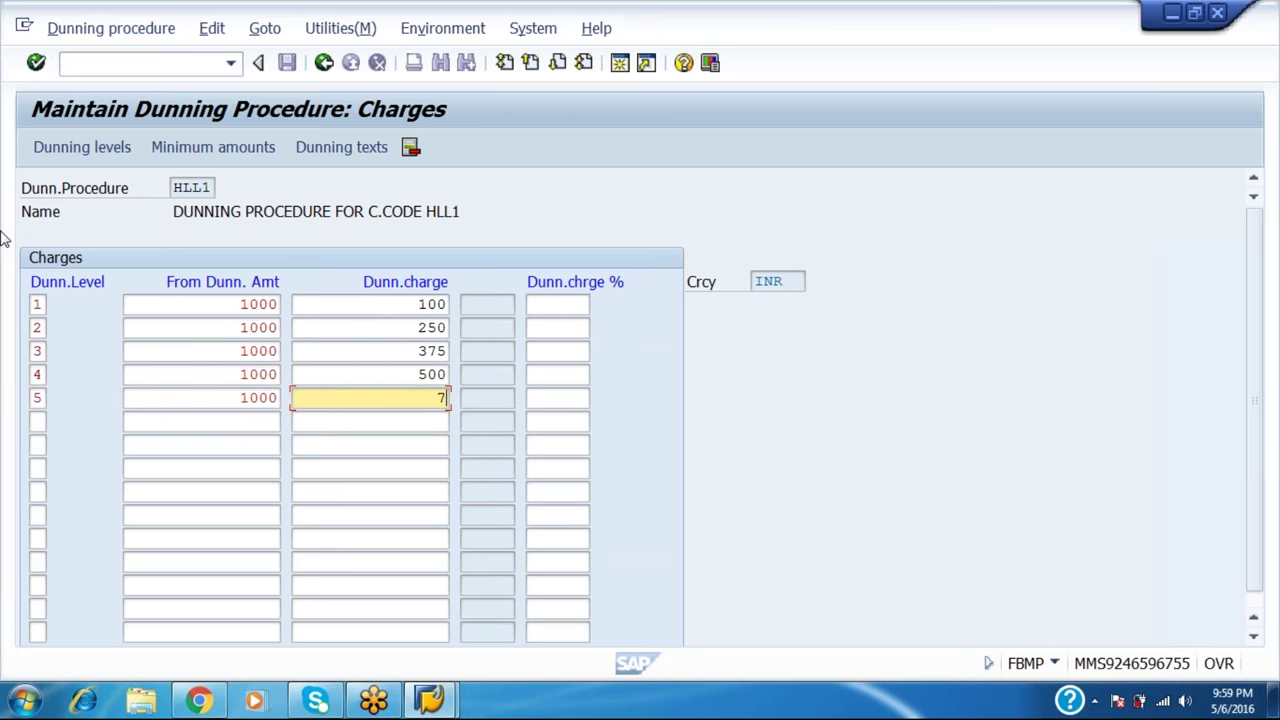
{"action": "type", "text": "80"}
Open the procedure's minimum amounts in INR and enter a minimum amount of 1000 for dunning level 1
{"action": "left_click", "coordinate": [180, 147]}
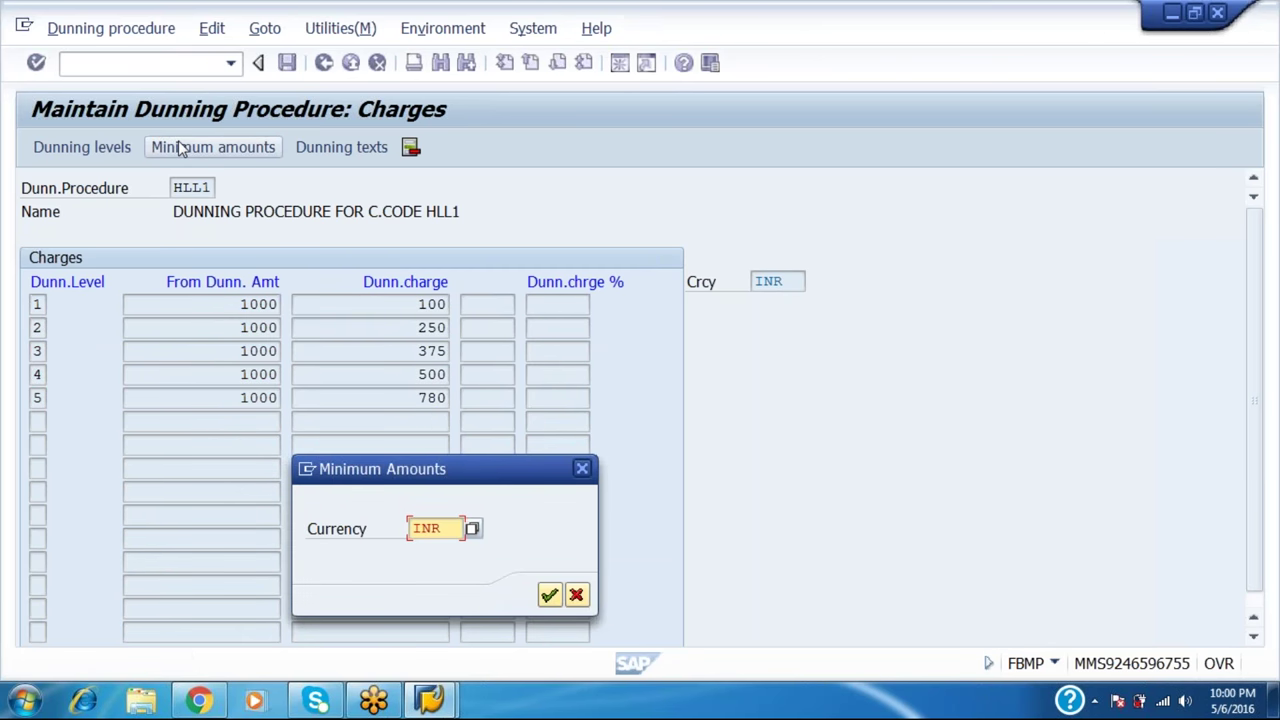
{"action": "key", "text": "Return"}
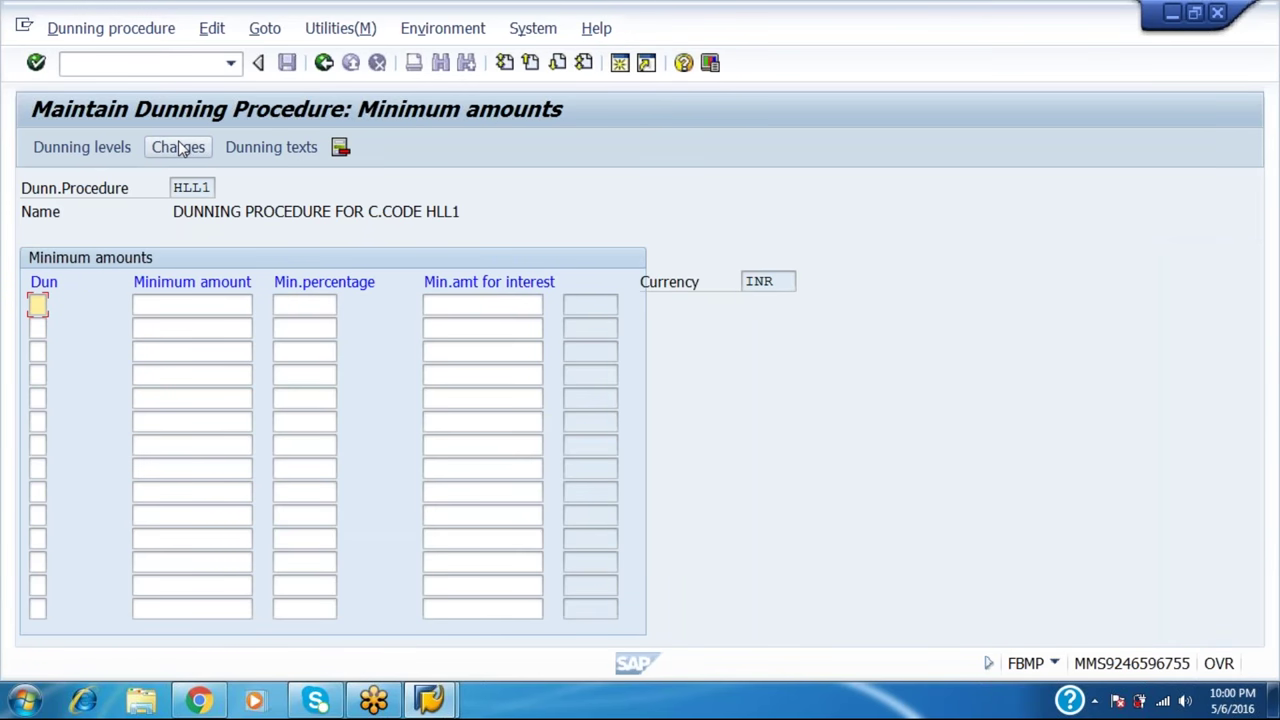
{"action": "type", "text": "1"}
{"action": "key", "text": "Tab"}
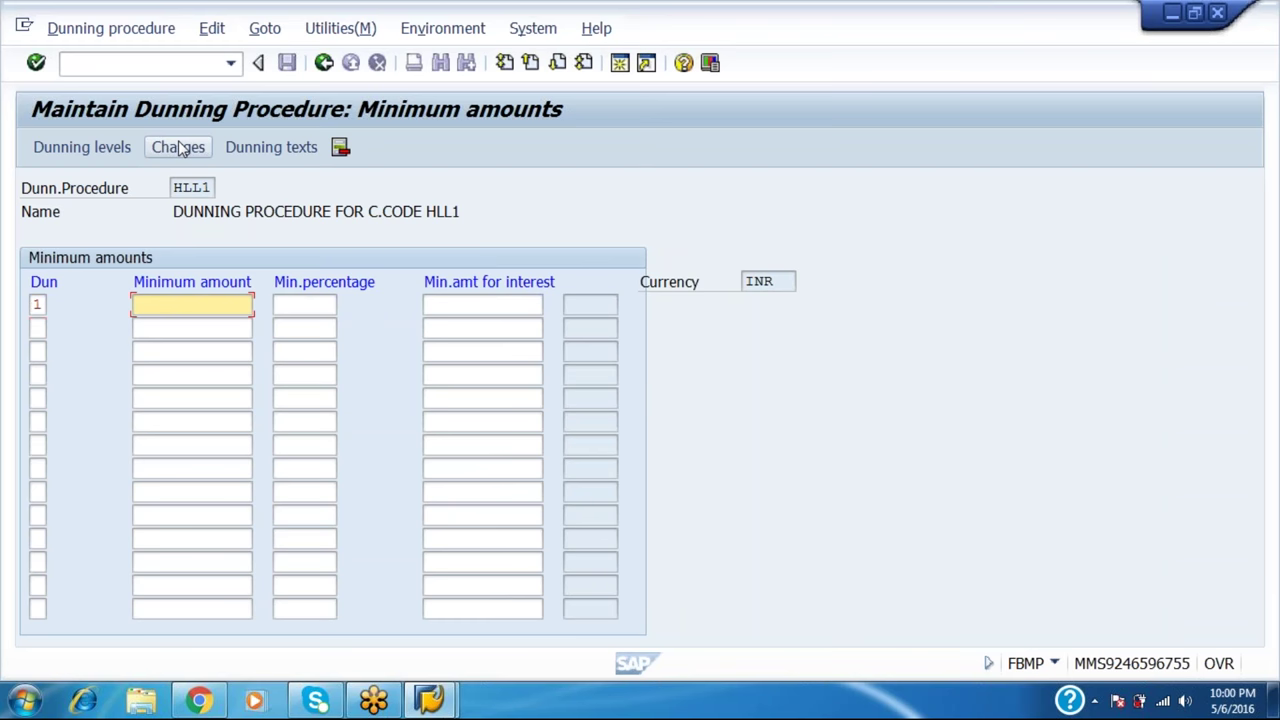
{"action": "type", "text": "1000"}
{"action": "key", "text": "Tab"}
{"action": "key", "text": "Tab"}
{"action": "key", "text": "Tab"}
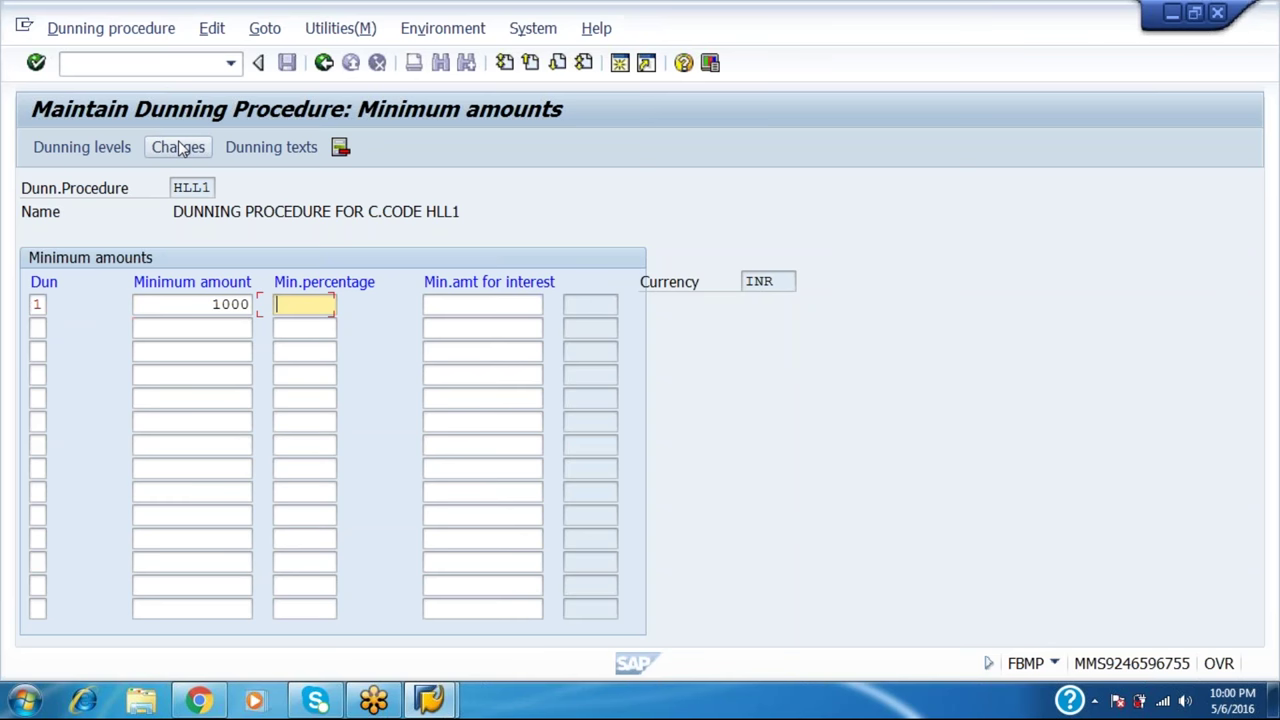
Enter a minimum amount of 1000 for each of dunning levels 2 and 3
{"action": "type", "text": "2"}
{"action": "key", "text": "Tab"}
{"action": "type", "text": "1000"}
{"action": "key", "text": "Tab"}
{"action": "key", "text": "Tab"}
{"action": "key", "text": "Tab"}
{"action": "type", "text": "3"}
{"action": "key", "text": "Tab"}
{"action": "type", "text": "1000"}
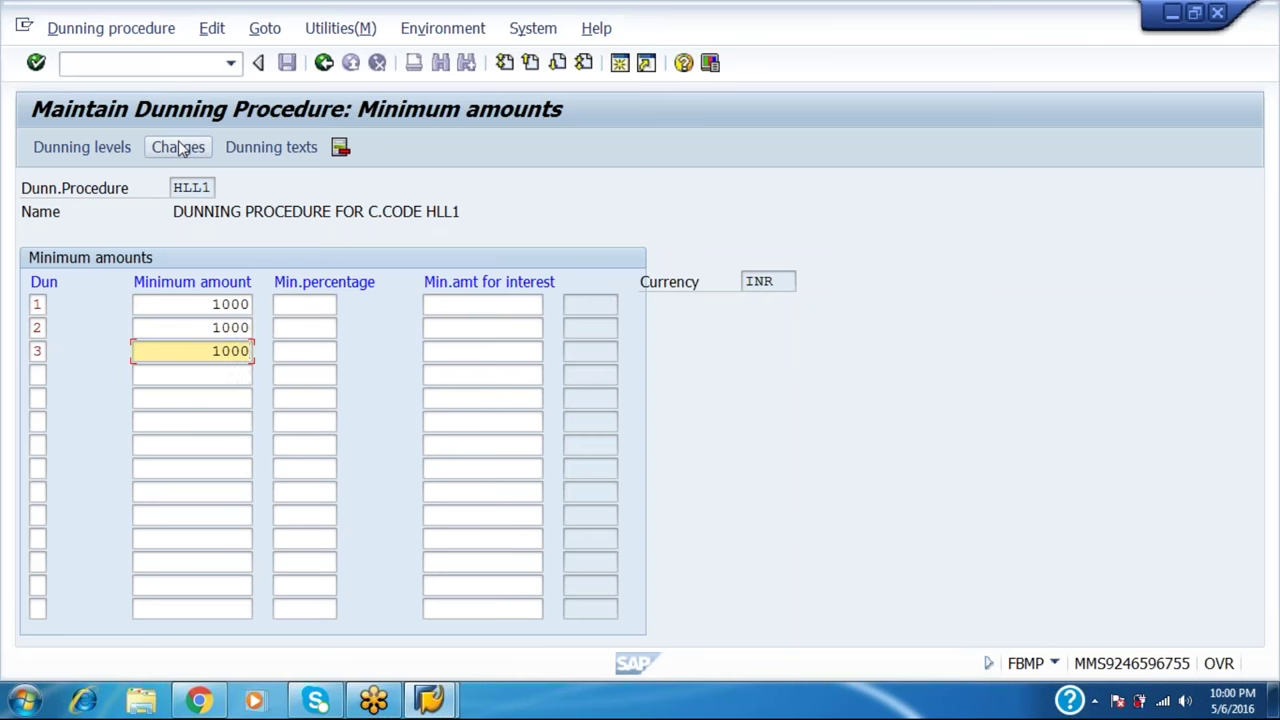
{"action": "key", "text": "Tab"}
{"action": "key", "text": "Tab"}
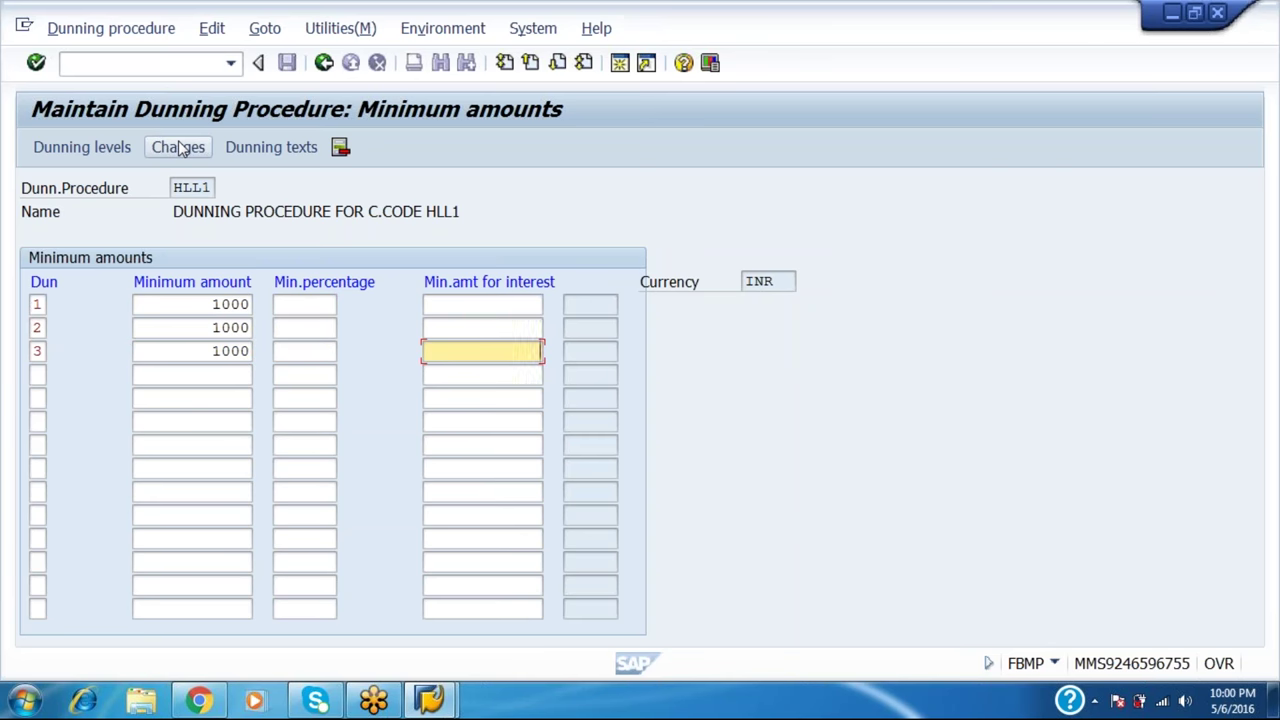
{"action": "key", "text": "Tab"}
Enter dunning level 4 with a minimum amount of 1000 and a minimum percentage of 5
{"action": "type", "text": "4"}
{"action": "key", "text": "Tab"}
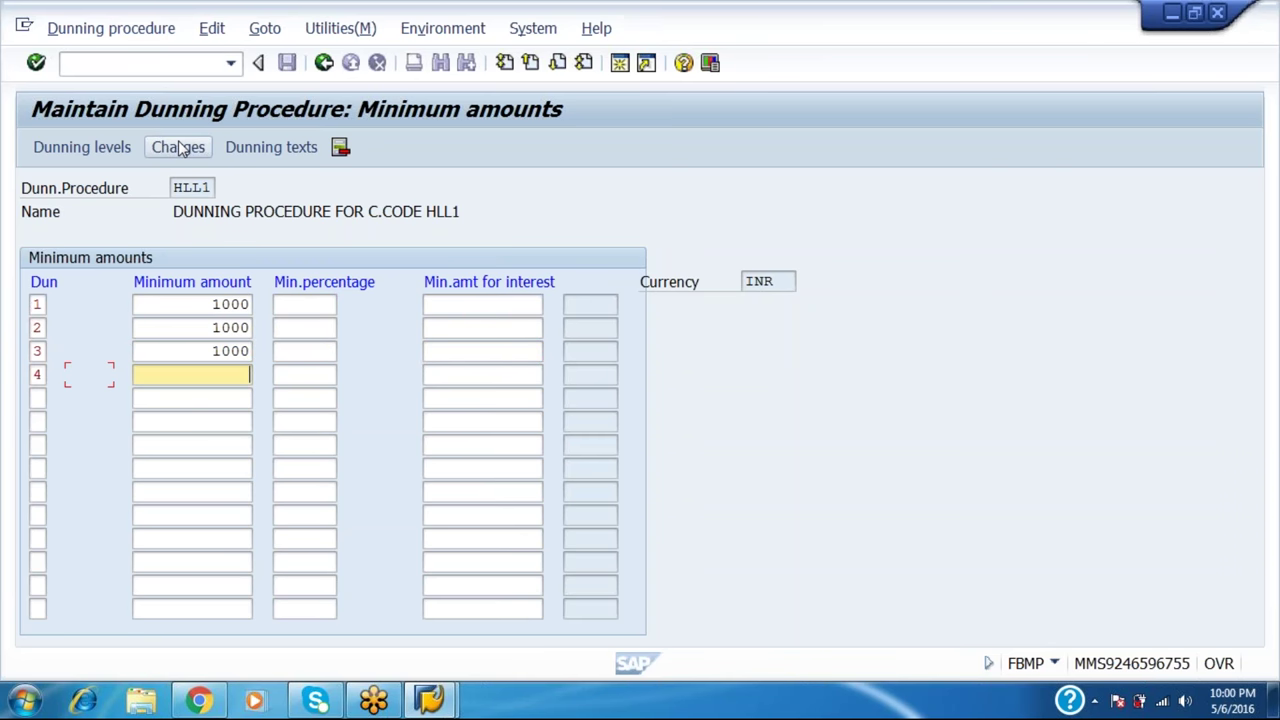
{"action": "type", "text": "1000"}
{"action": "key", "text": "Tab"}
{"action": "type", "text": "5"}
{"action": "key", "text": "Tab"}
{"action": "key", "text": "Tab"}
{"action": "key", "text": "Tab"}
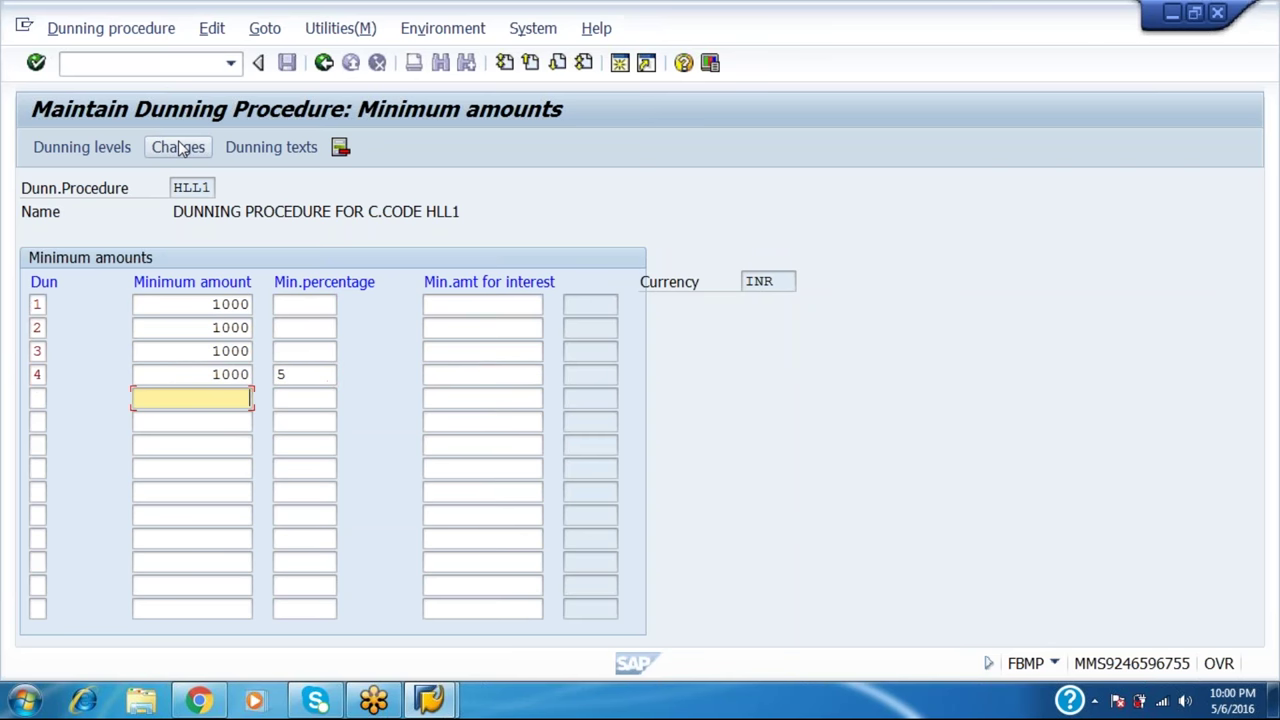
Enter dunning level 5 with a minimum amount of 1000 and a minimum percentage of 10
{"action": "key", "text": "shift+Tab"}
{"action": "type", "text": "5"}
{"action": "key", "text": "Tab"}
{"action": "type", "text": "10"}
{"action": "key", "text": "BackSpace"}
{"action": "key", "text": "BackSpace"}
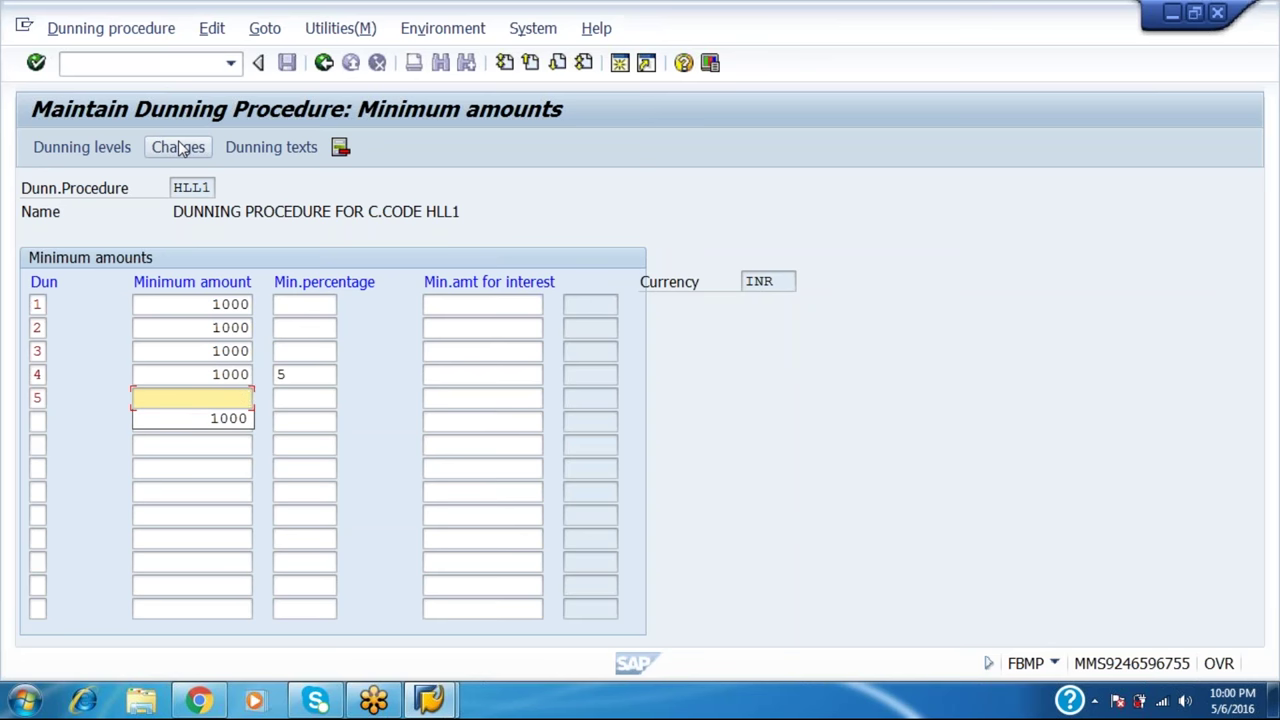
{"action": "type", "text": "1000"}
{"action": "key", "text": "Tab"}
{"action": "type", "text": "10"}
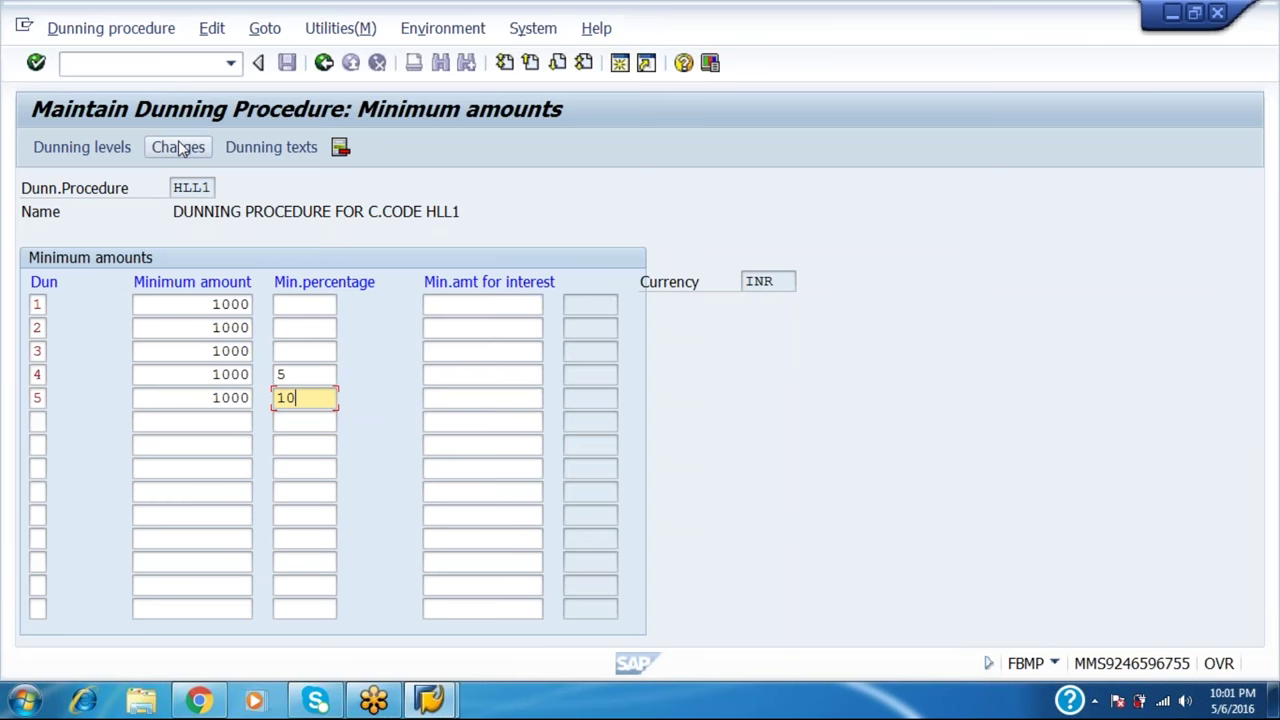
Request the customer dunning texts for company code HLL1, and add HLL1 as a new entry in the company code dunning data
{"action": "left_click", "coordinate": [253, 158]}
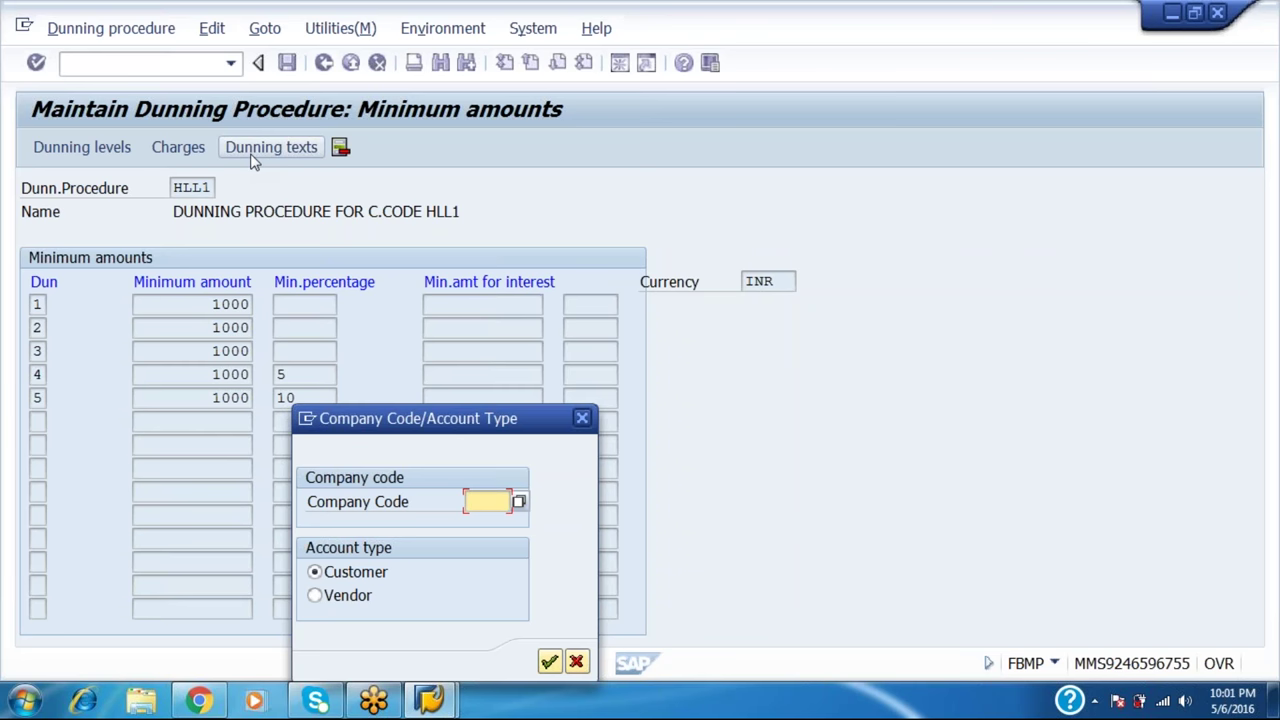
{"action": "type", "text": "HLL1"}
{"action": "key", "text": "Return"}
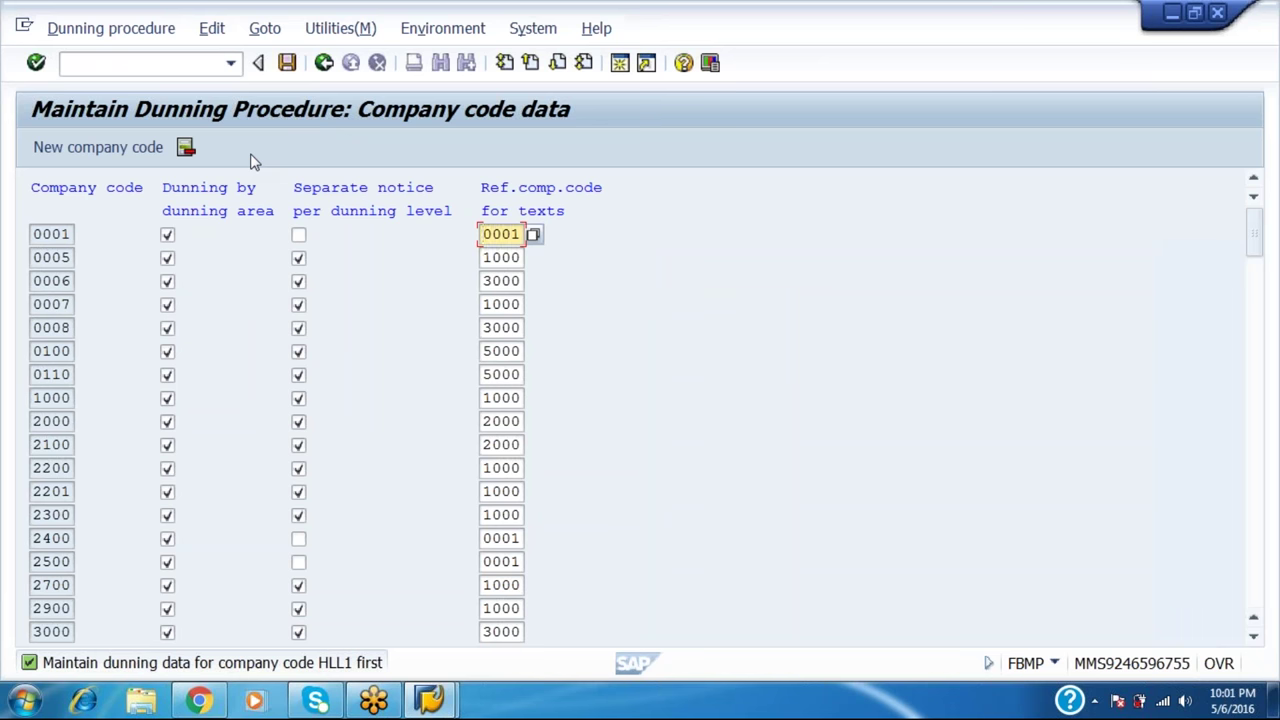
{"action": "left_click", "coordinate": [148, 147]}
{"action": "key", "text": "Return"}
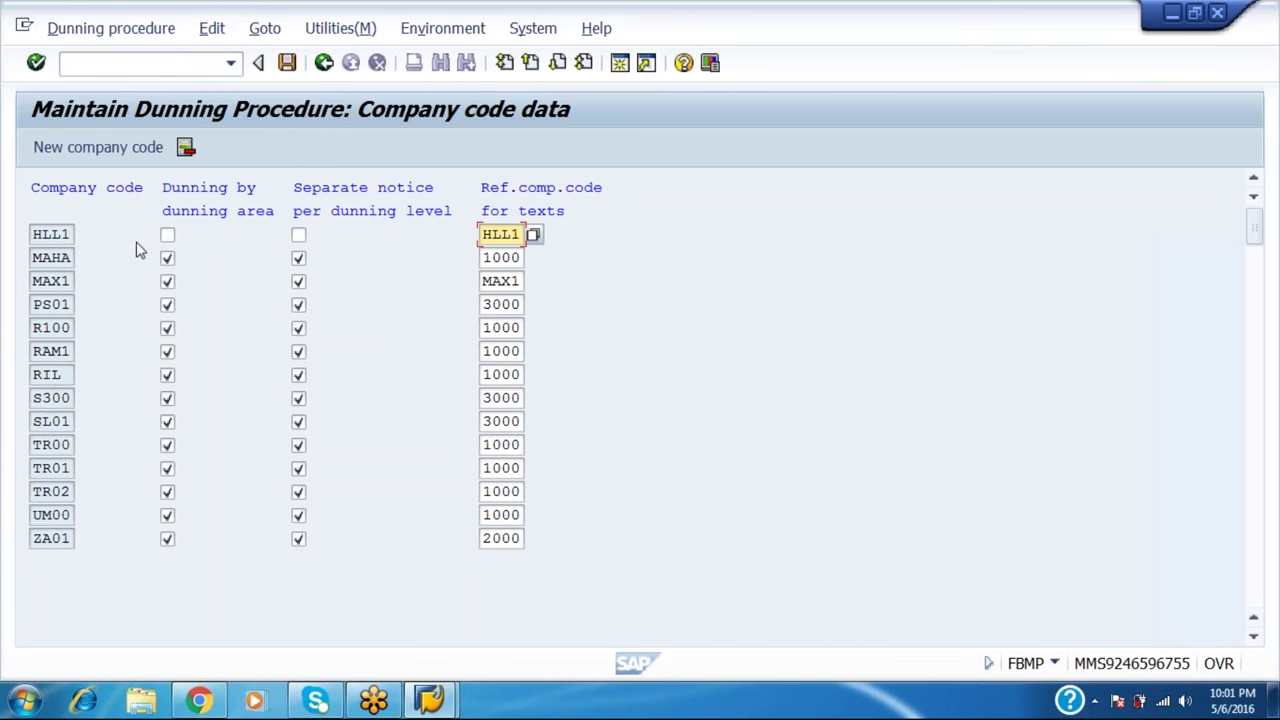
Enable dunning by dunning area and separate notices per dunning level for company code HLL1, and save the company code data
{"action": "left_click", "coordinate": [167, 236]}
{"action": "left_click", "coordinate": [167, 237]}
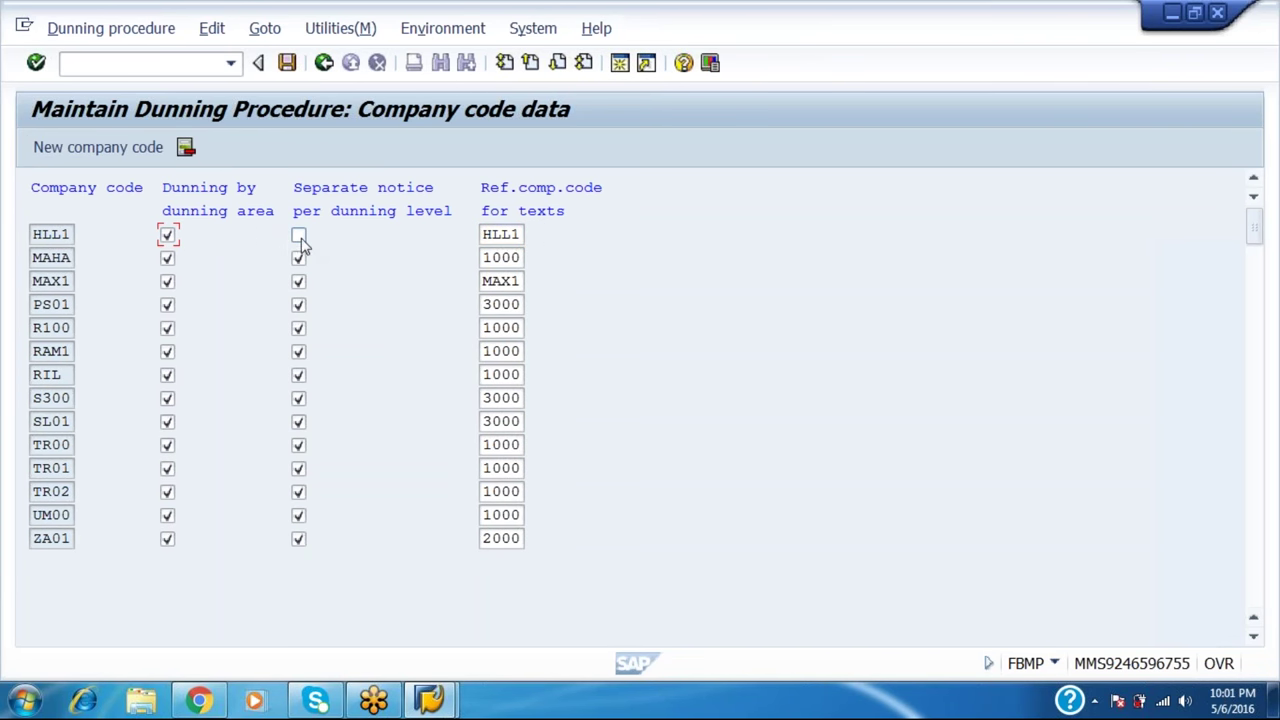
{"action": "left_click", "coordinate": [299, 237]}
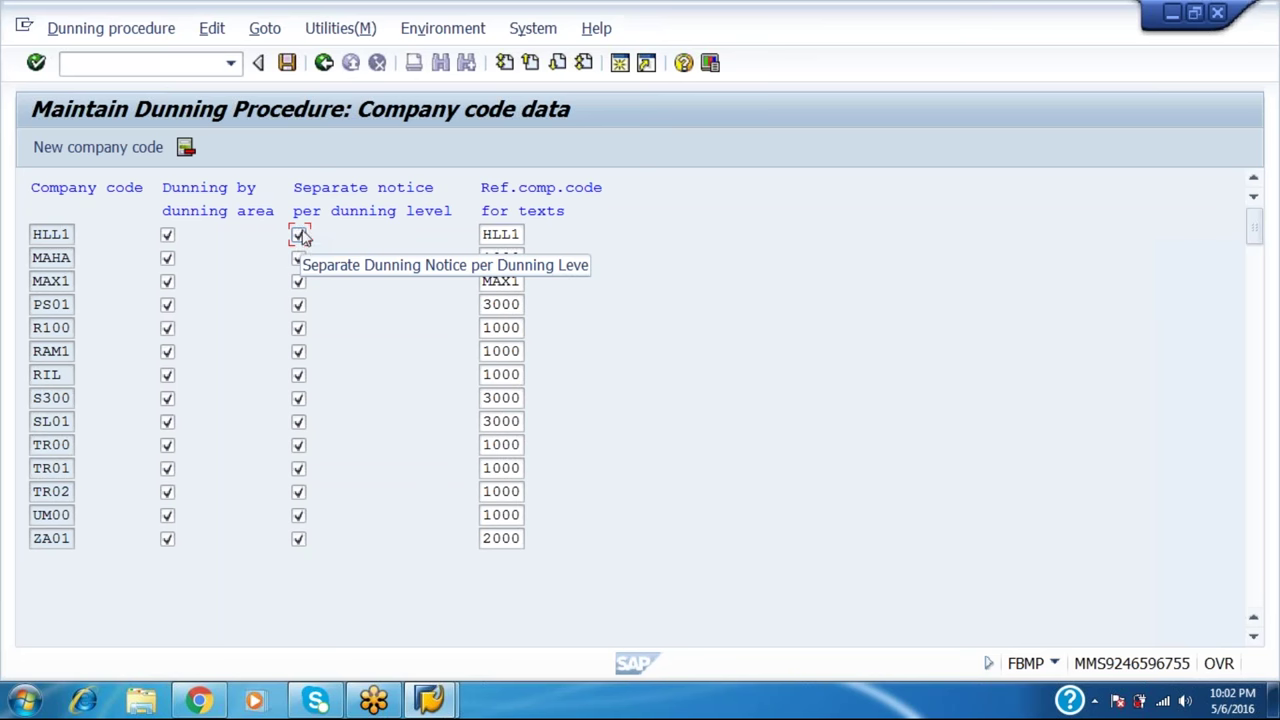
{"action": "left_click", "coordinate": [289, 68]}
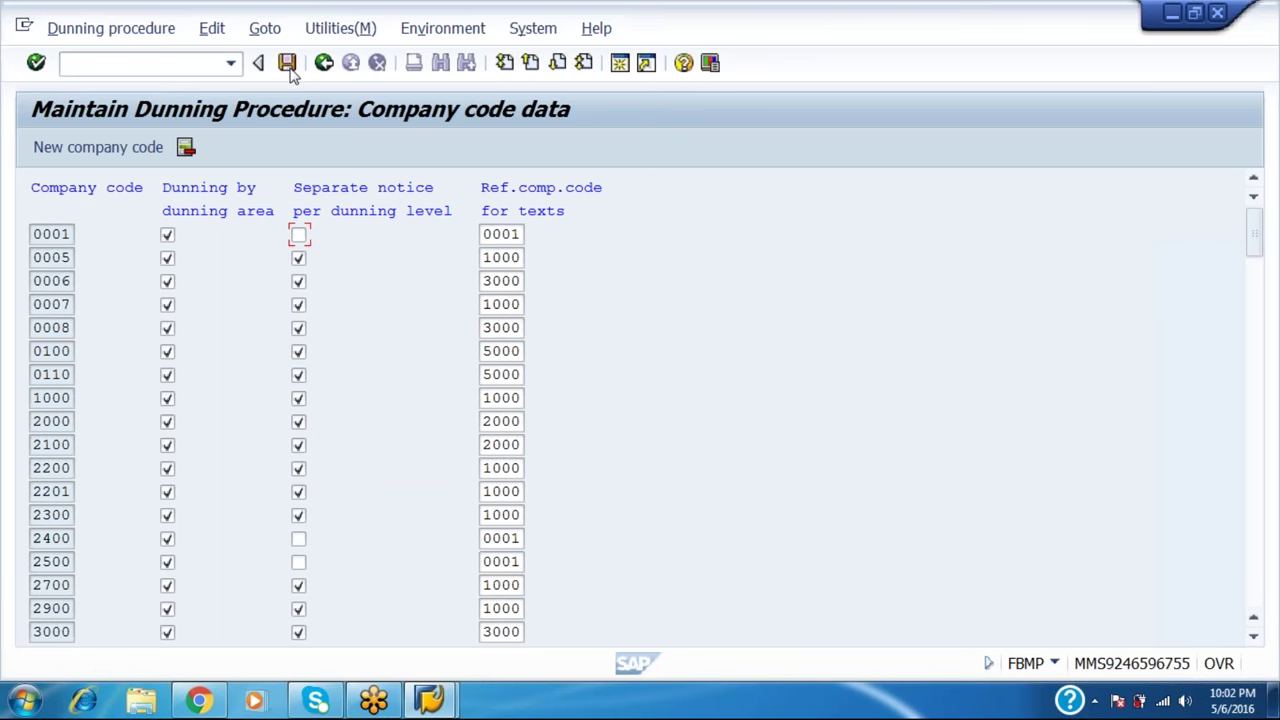
{"action": "left_click", "coordinate": [287, 64]}
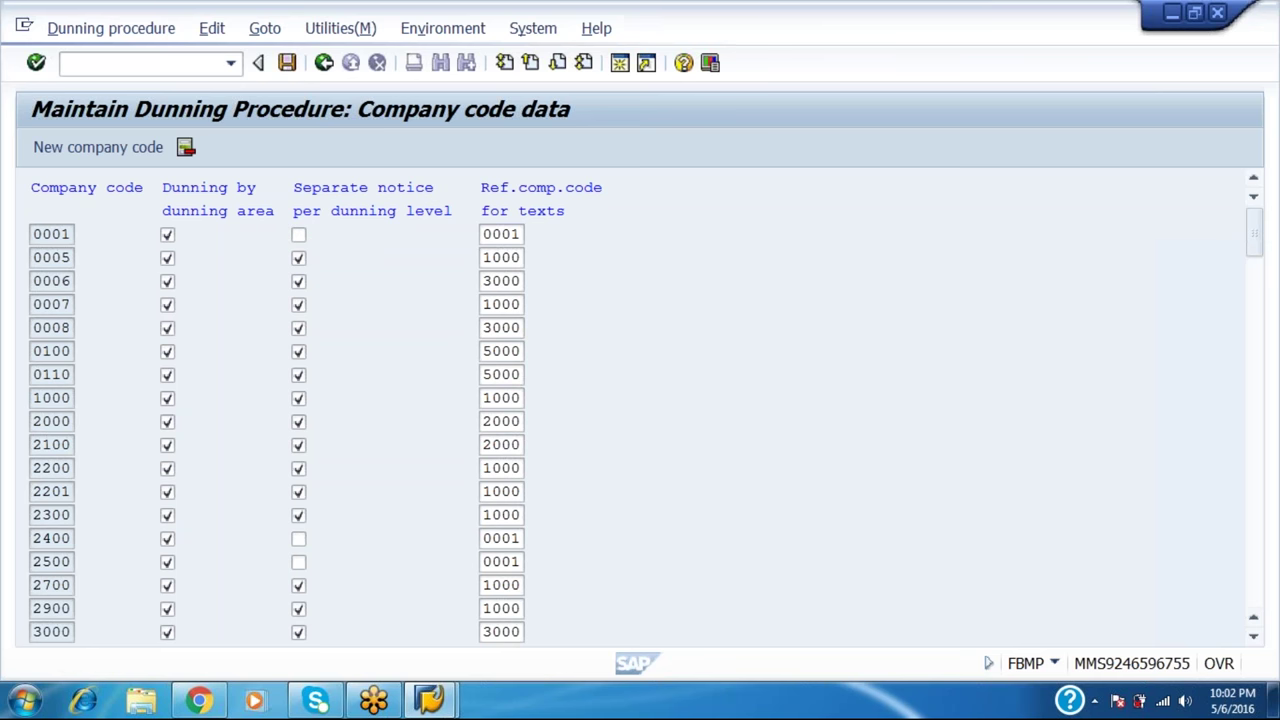
{"action": "key", "text": "Return"}
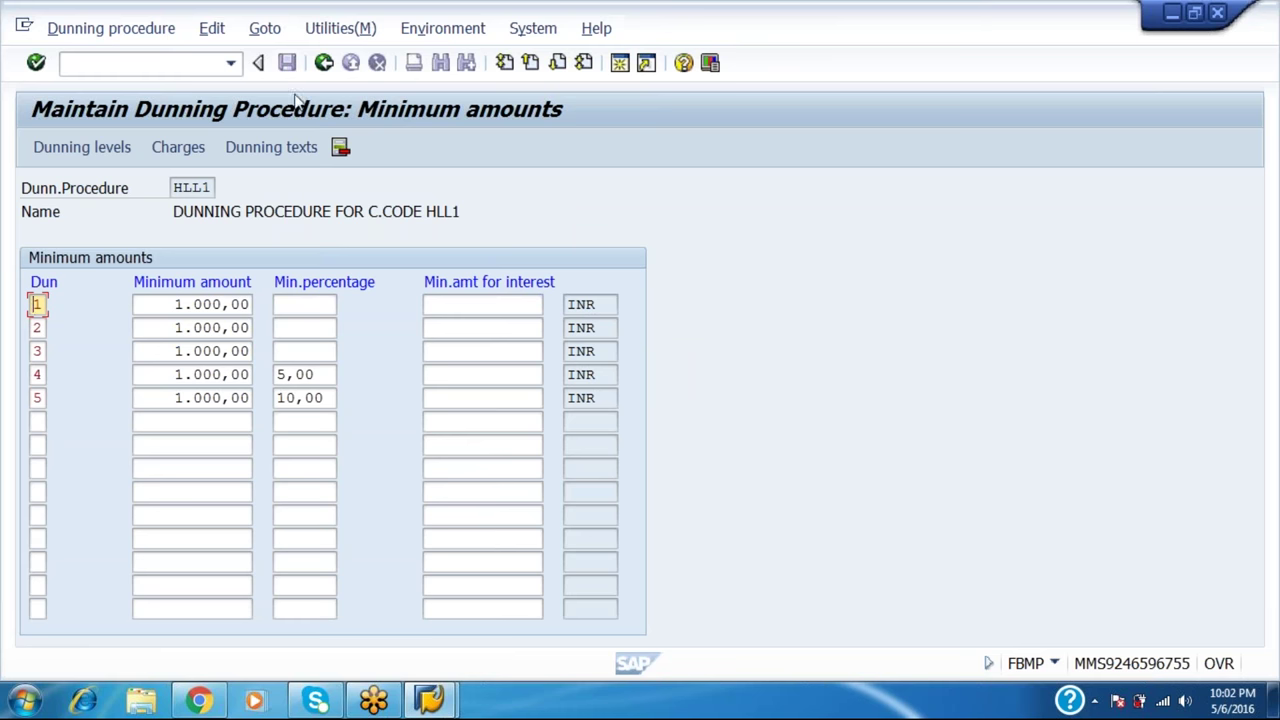
Open the customer dunning texts for company code HLL1 and assign form F150_DUNN_01 to dunning level 1
{"action": "left_click", "coordinate": [296, 150]}
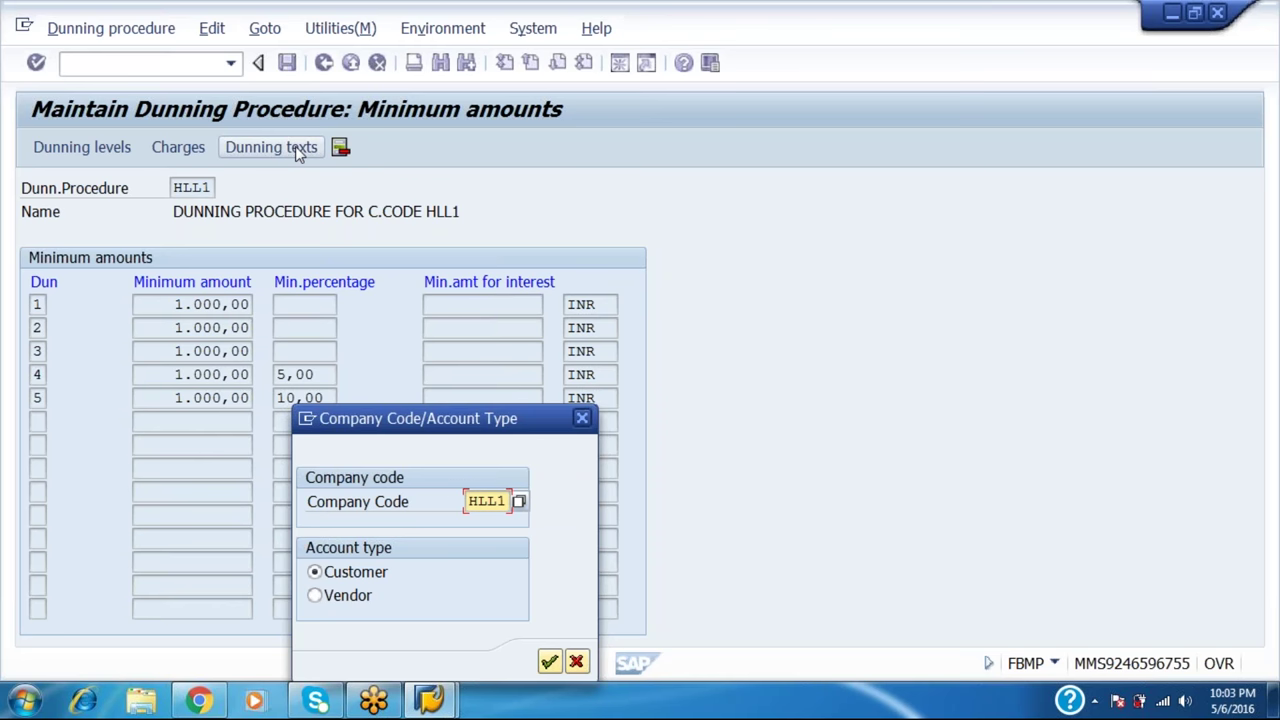
{"action": "key", "text": "Return"}
{"action": "type", "text": "1"}
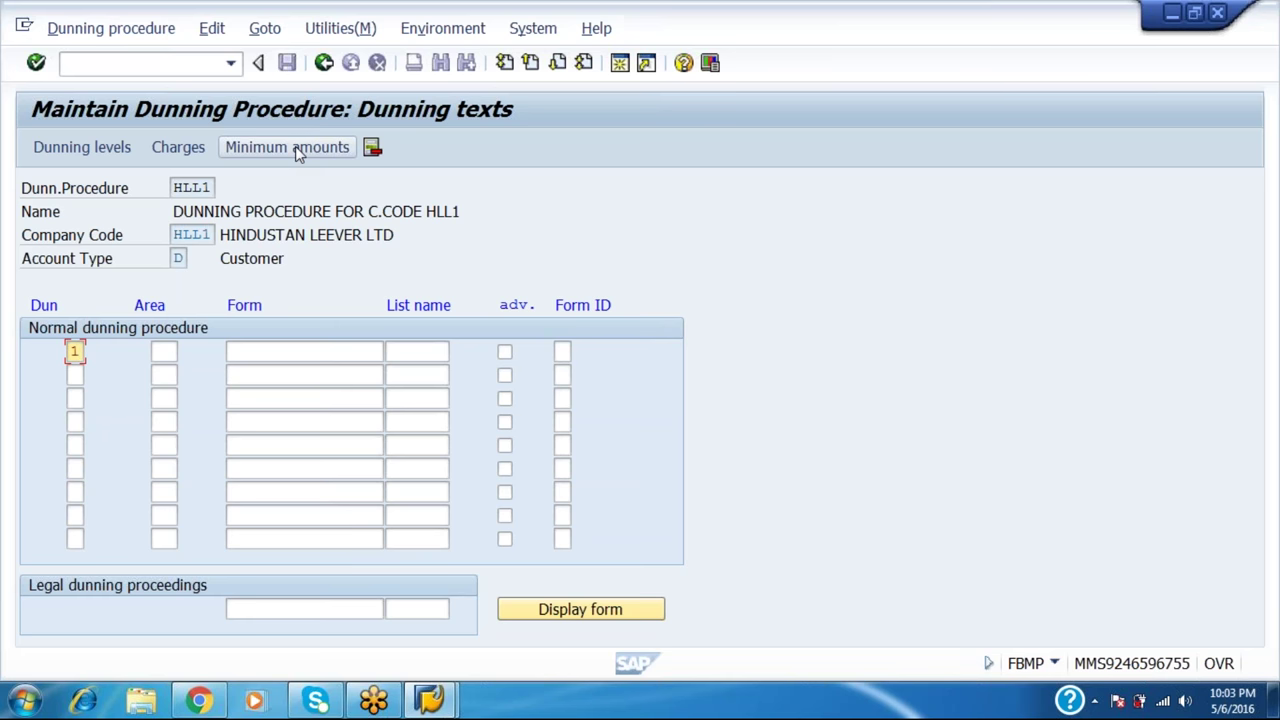
{"action": "key", "text": "Tab"}
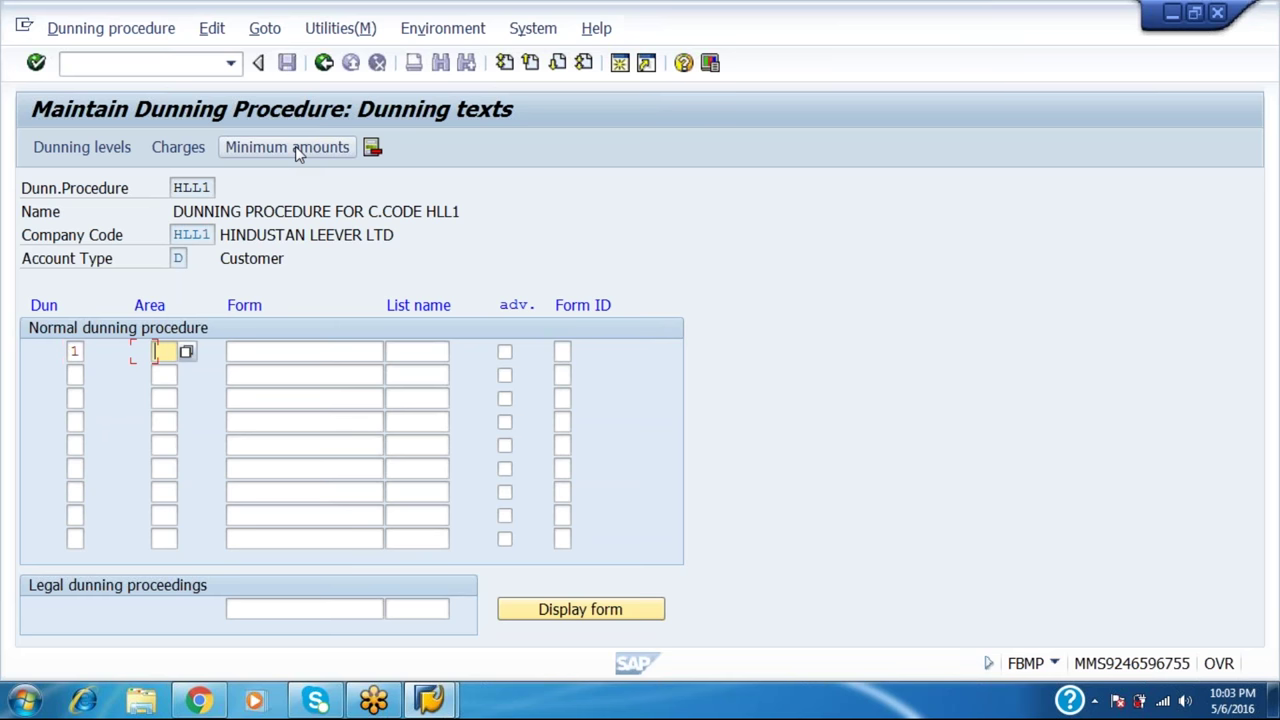
{"action": "key", "text": "Tab"}
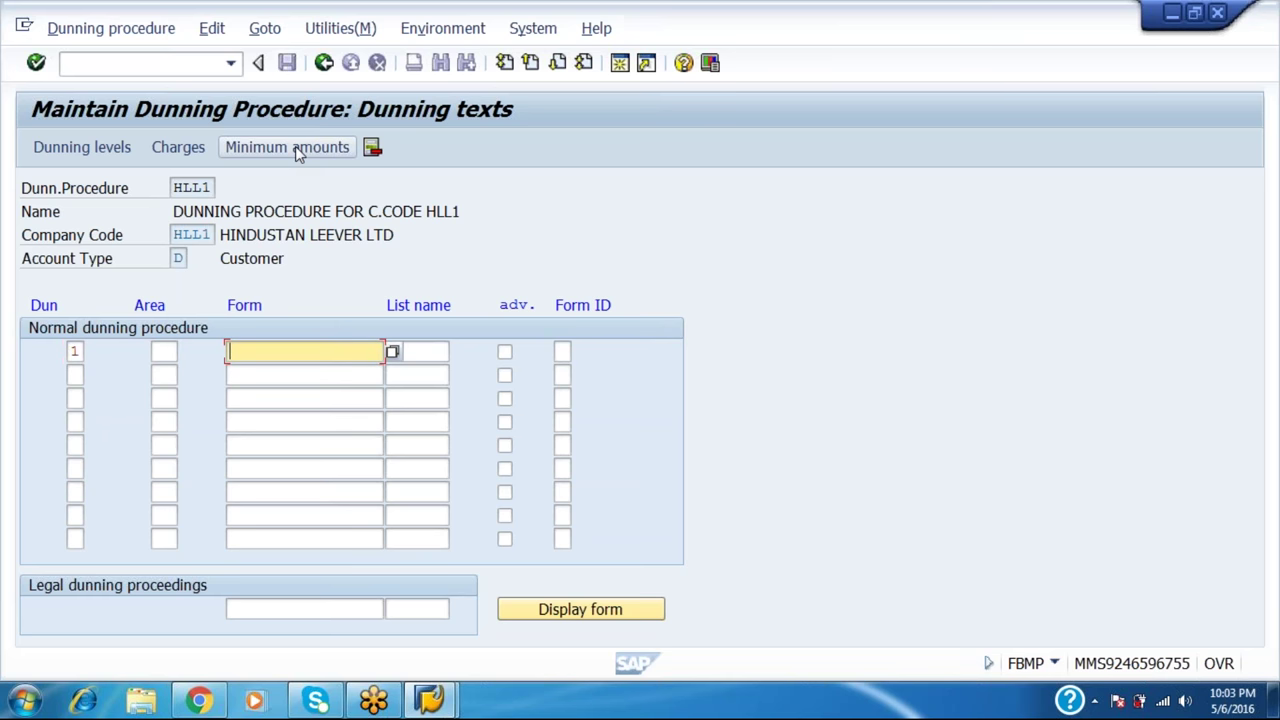
{"action": "type", "text": "F1"}
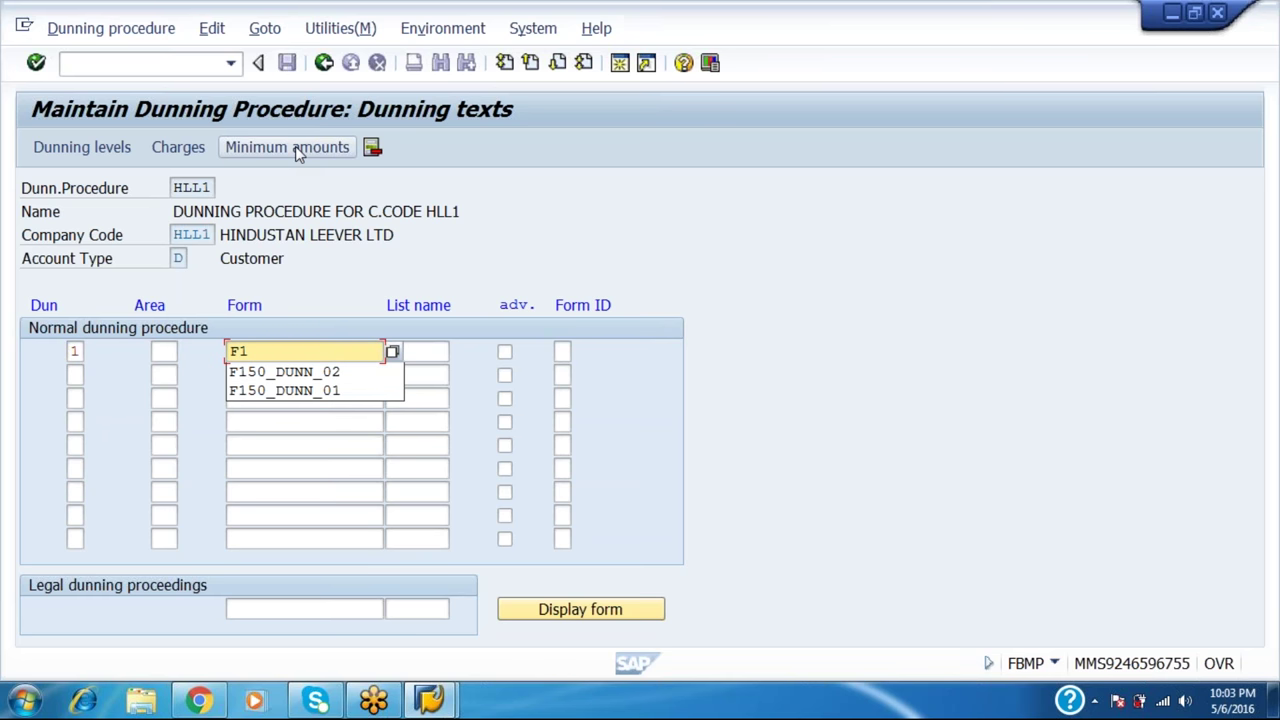
{"action": "key", "text": "Down"}
{"action": "key", "text": "Down"}
{"action": "key", "text": "Return"}
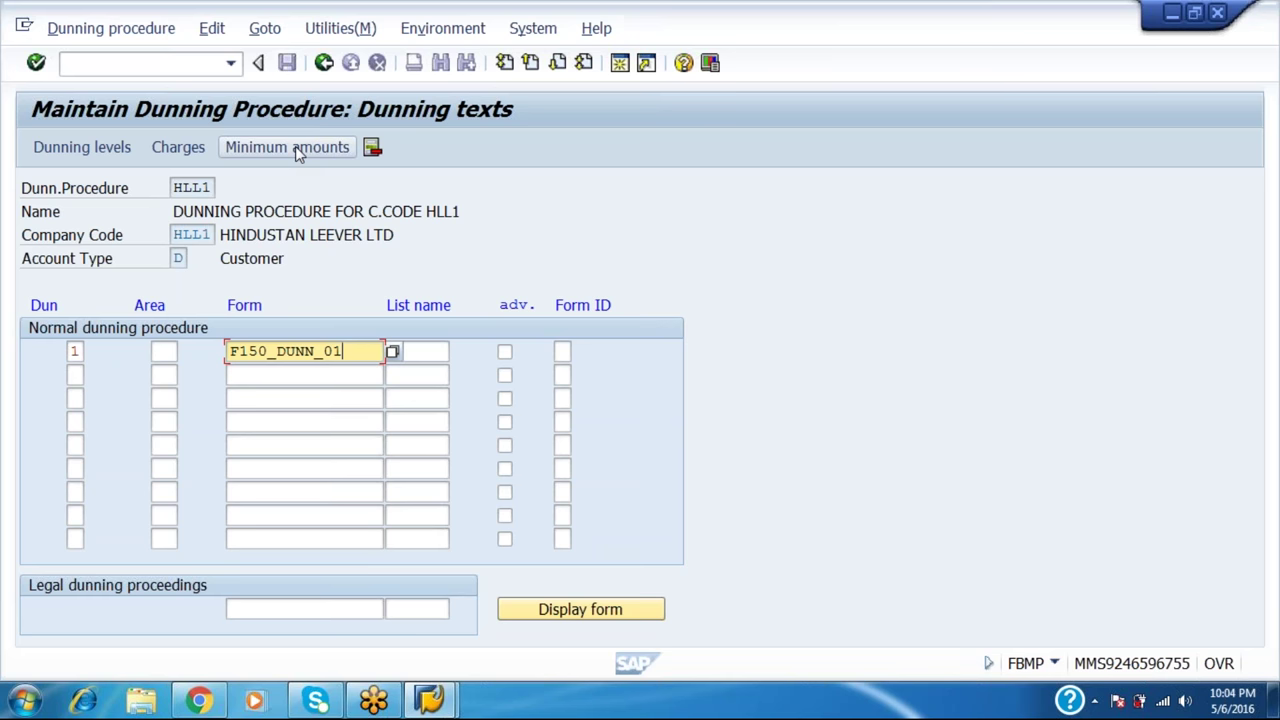
{"action": "key", "text": "Tab"}
{"action": "key", "text": "Tab"}
{"action": "key", "text": "Tab"}
{"action": "key", "text": "Tab"}
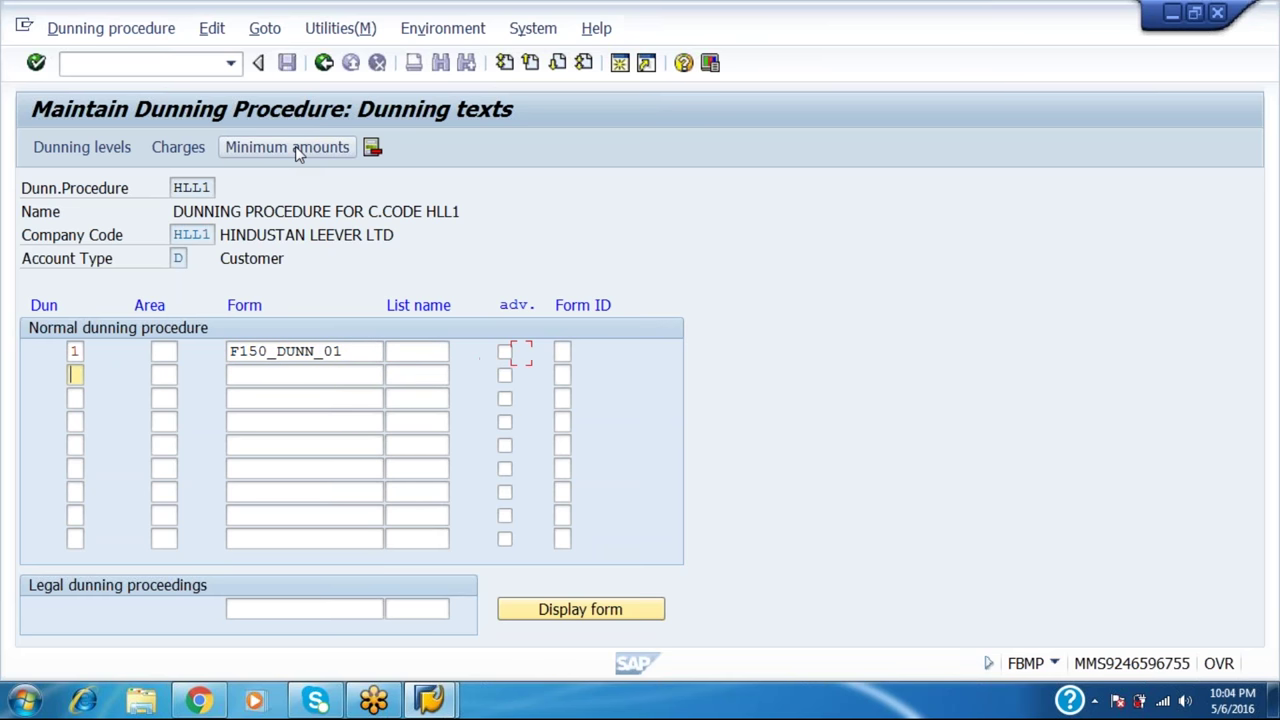
Add dunning level 2 to the dunning texts with form F150_DUNN_01
{"action": "type", "text": "2"}
{"action": "key", "text": "Tab"}
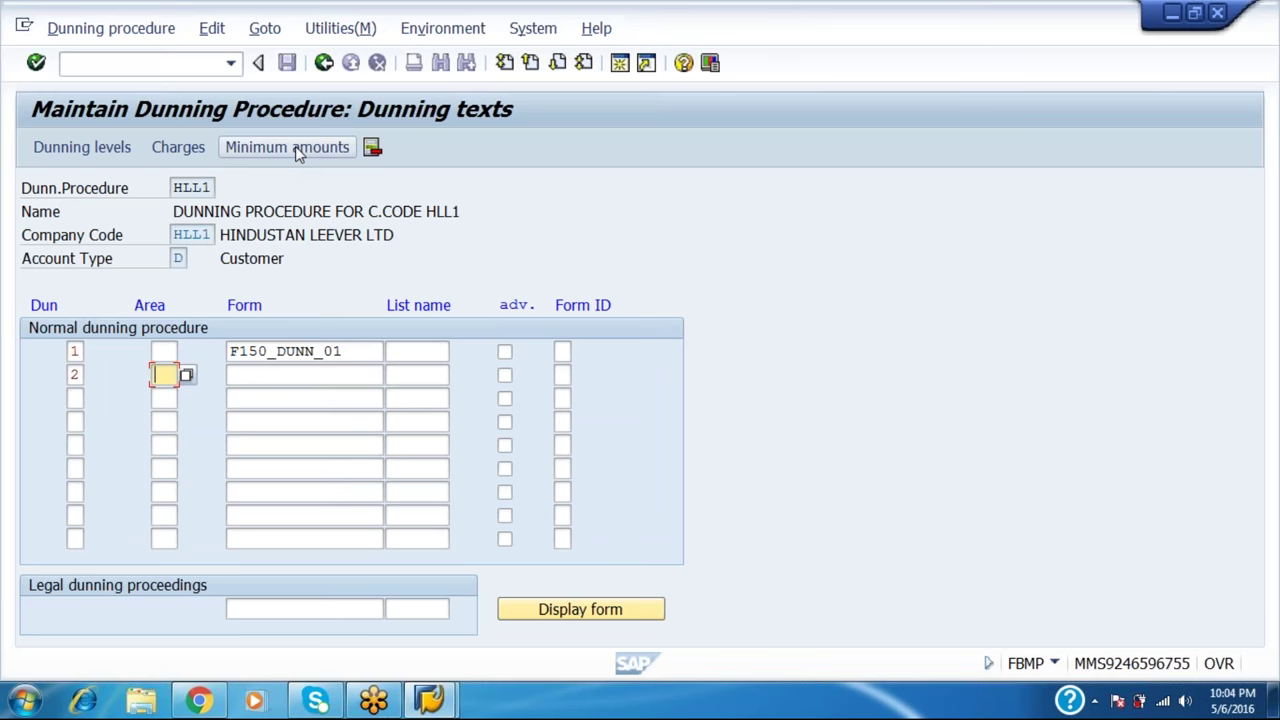
{"action": "key", "text": "Tab"}
{"action": "type", "text": "F"}
{"action": "key", "text": "Down"}
{"action": "key", "text": "Return"}
Add dunning level 3 to the dunning texts with form F150_DUNN_01
{"action": "key", "text": "Tab"}
{"action": "key", "text": "Tab"}
{"action": "key", "text": "Tab"}
{"action": "key", "text": "Tab"}
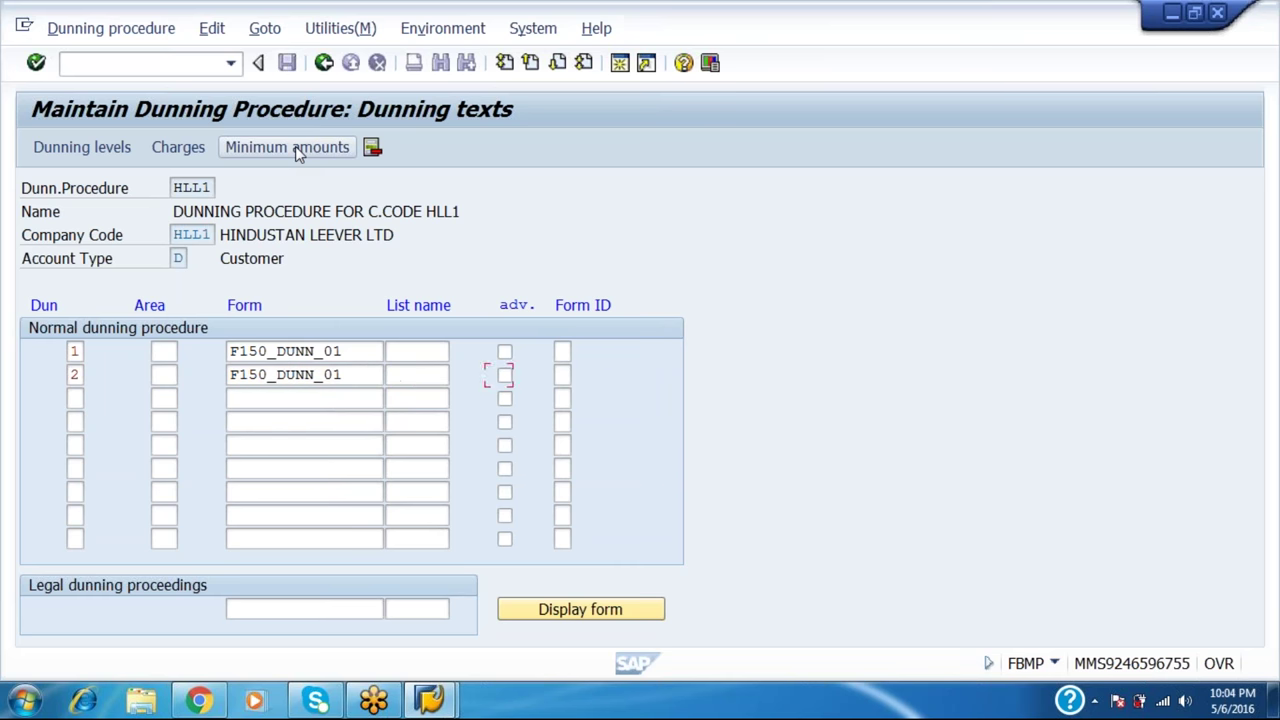
{"action": "type", "text": "3"}
{"action": "key", "text": "Tab"}
{"action": "key", "text": "Tab"}
{"action": "key", "text": "Down"}
{"action": "key", "text": "Up"}
{"action": "key", "text": "BackSpace"}
{"action": "key", "text": "Down"}
{"action": "key", "text": "Return"}
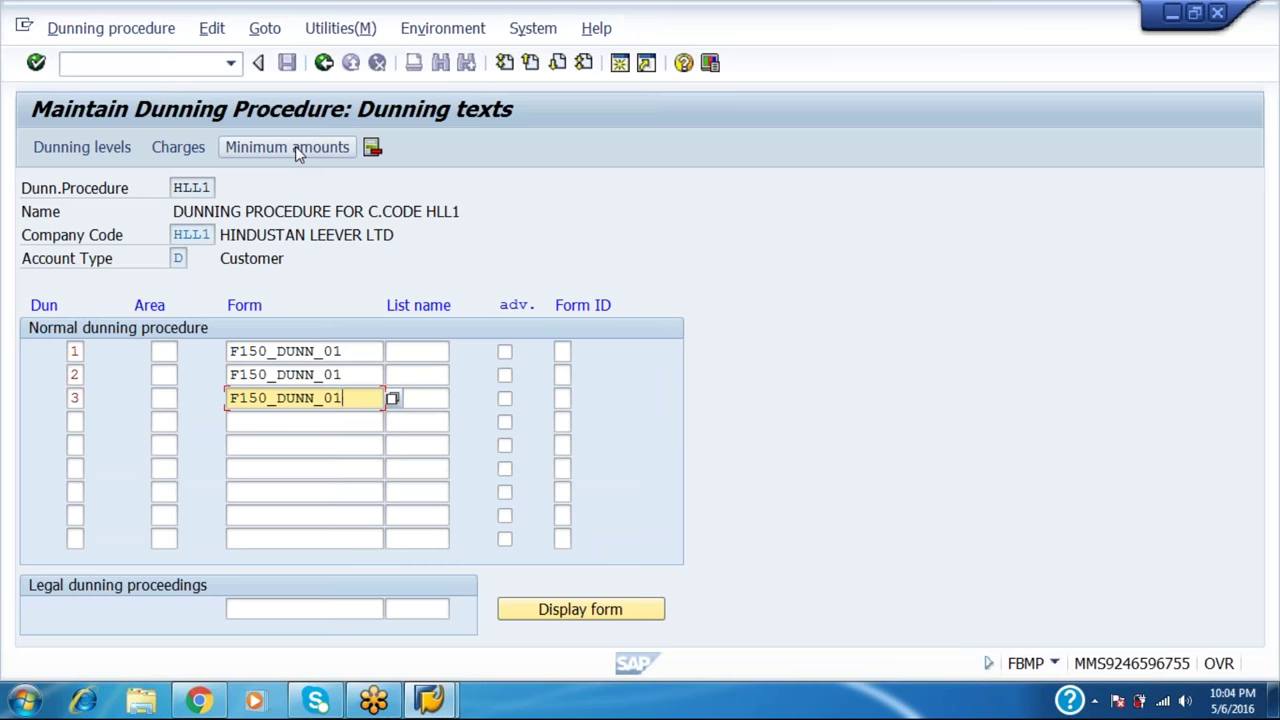
Add dunning level 4 to the dunning texts with form F150_DUNN_02
{"action": "key", "text": "Tab"}
{"action": "key", "text": "Tab"}
{"action": "key", "text": "Tab"}
{"action": "key", "text": "Tab"}
{"action": "type", "text": "4"}
{"action": "key", "text": "Tab"}
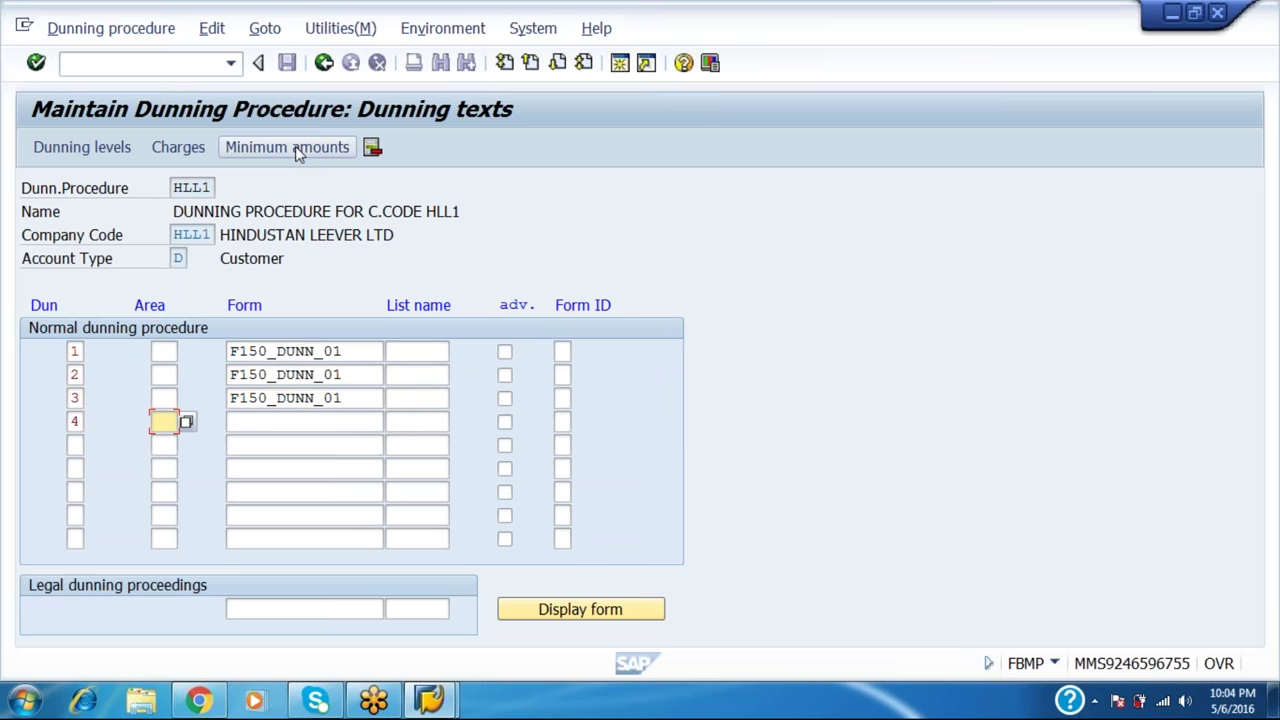
{"action": "key", "text": "Tab"}
{"action": "type", "text": "F"}
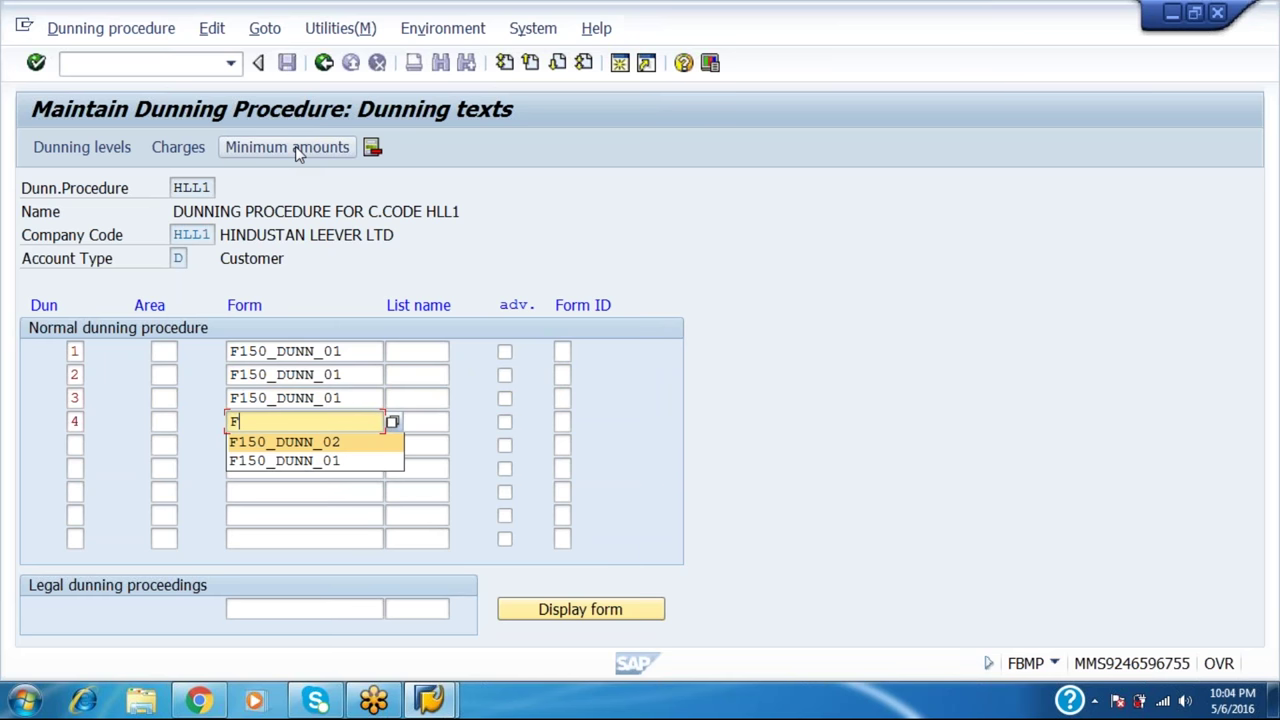
{"action": "key", "text": "Return"}
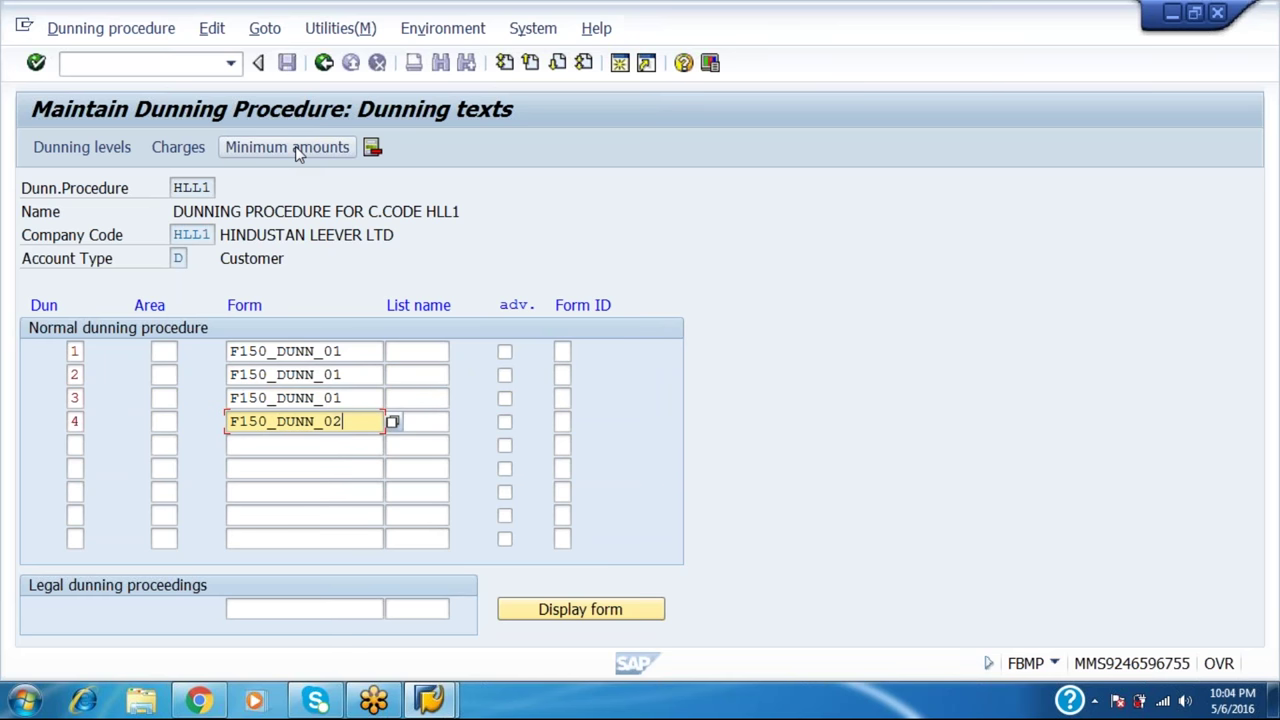
Add dunning level 5 to the dunning texts with form F150_DUNN_02
{"action": "key", "text": "Tab"}
{"action": "key", "text": "Tab"}
{"action": "key", "text": "Tab"}
{"action": "key", "text": "Tab"}
{"action": "key", "text": "Tab"}
{"action": "key", "text": "shift+Tab"}
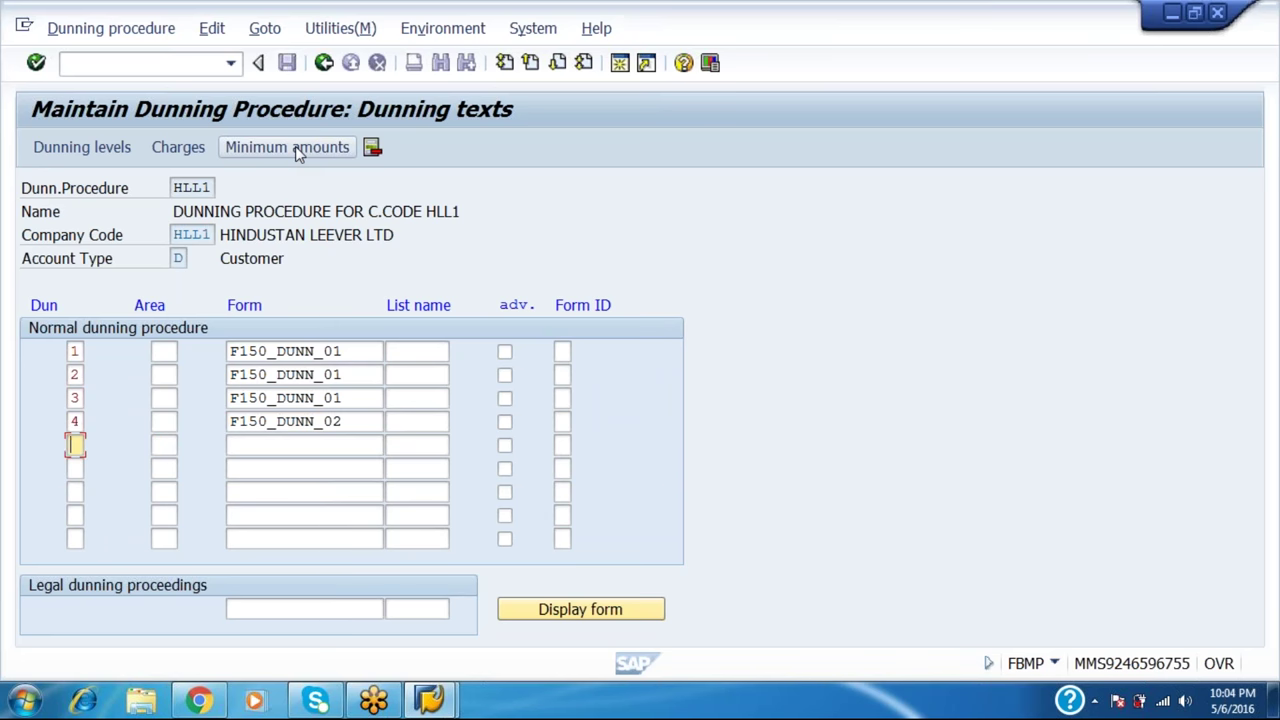
{"action": "type", "text": "5"}
{"action": "key", "text": "Tab"}
{"action": "key", "text": "Tab"}
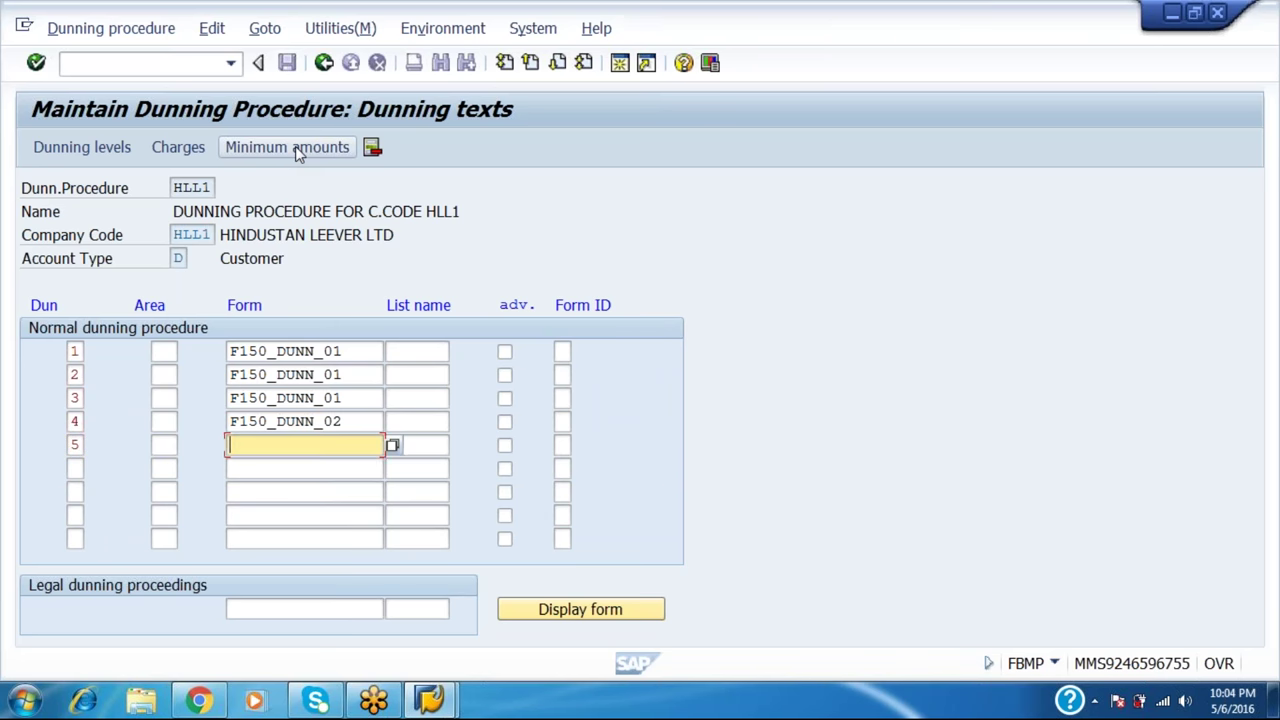
{"action": "key", "text": "Down"}
{"action": "key", "text": "Return"}
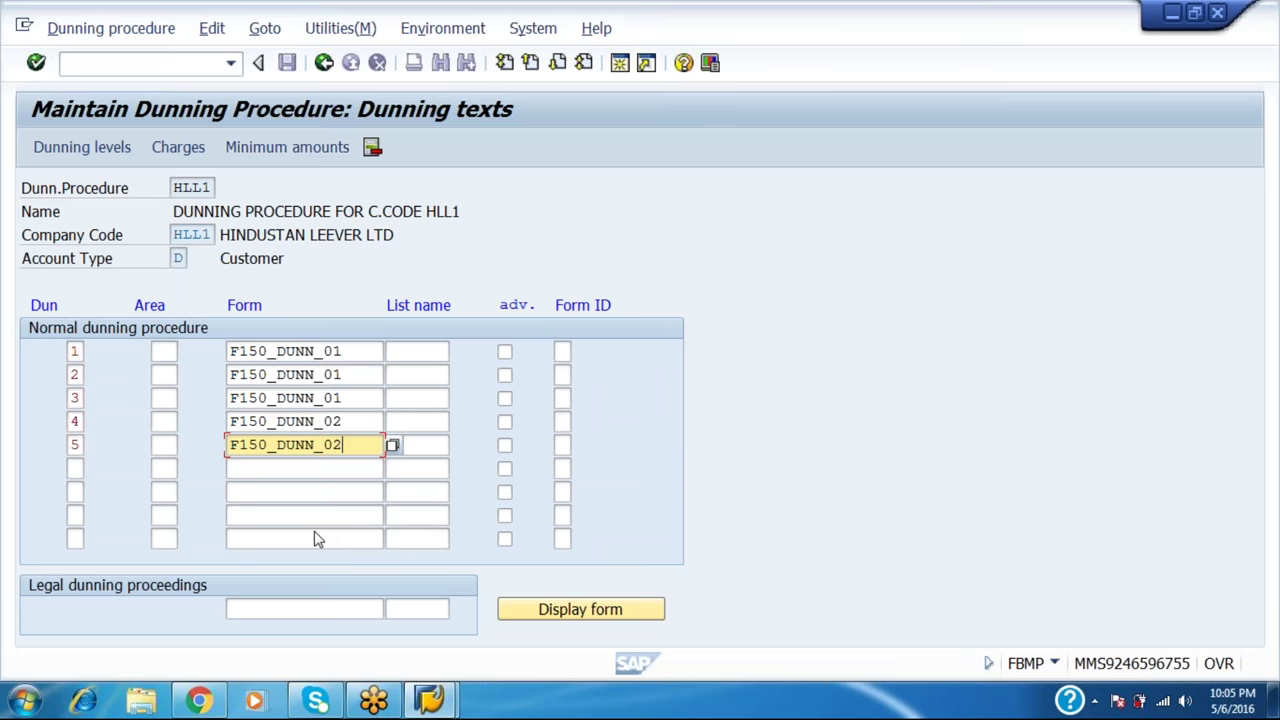
Assign form F150_DUNN_03 to the legal dunning proceedings and save dunning procedure HLL1
{"action": "mouse_move", "coordinate": [314, 692]}
{"action": "left_click", "coordinate": [268, 604]}
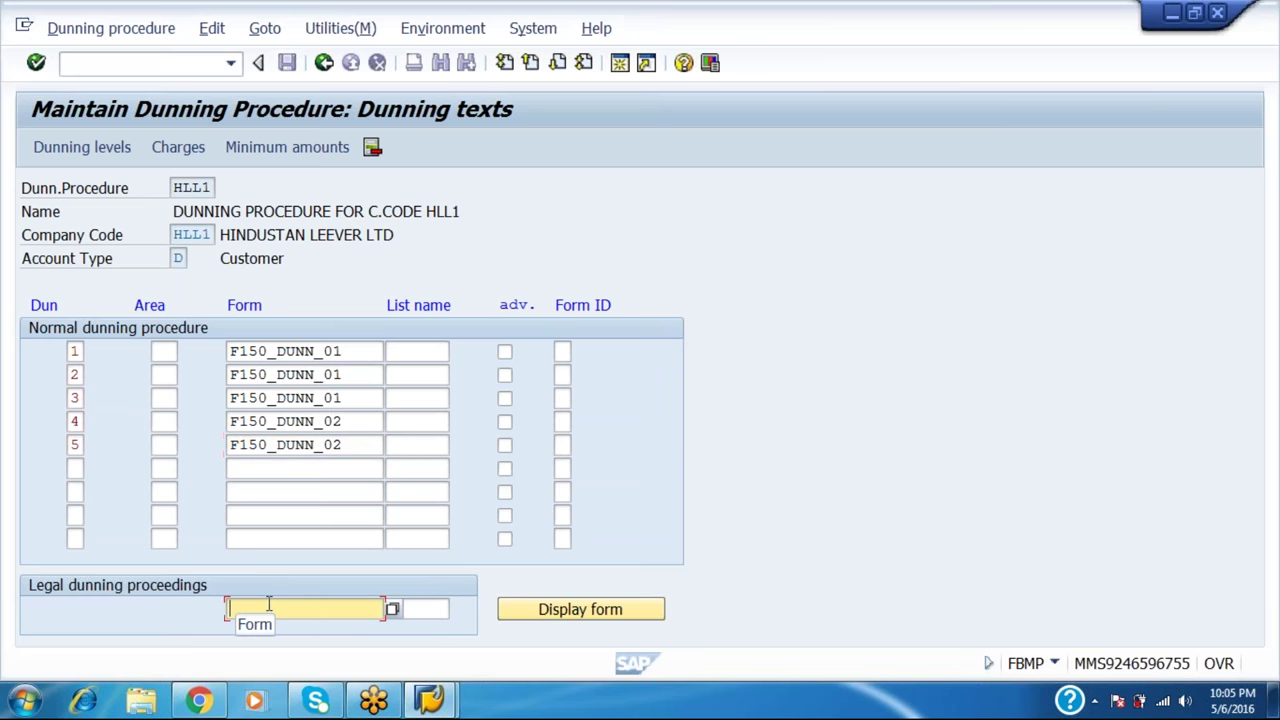
{"action": "type", "text": "F"}
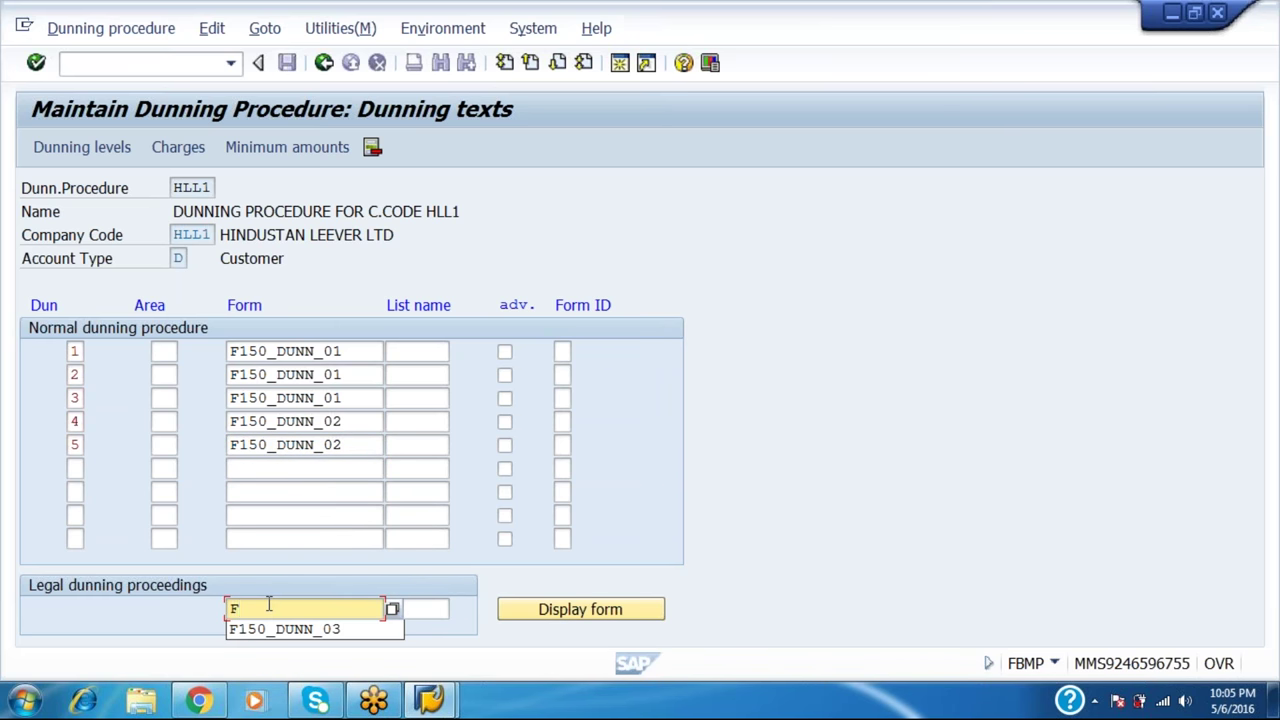
{"action": "key", "text": "Down"}
{"action": "key", "text": "Return"}
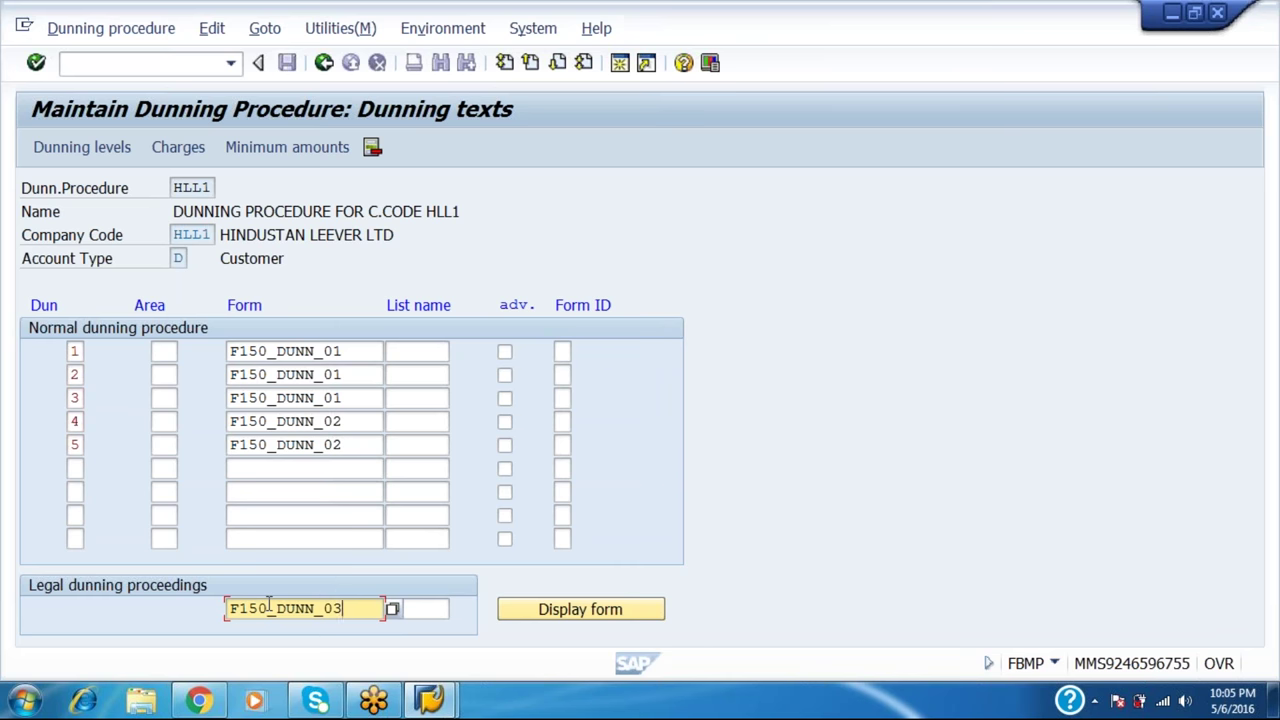
{"action": "left_click", "coordinate": [323, 62]}
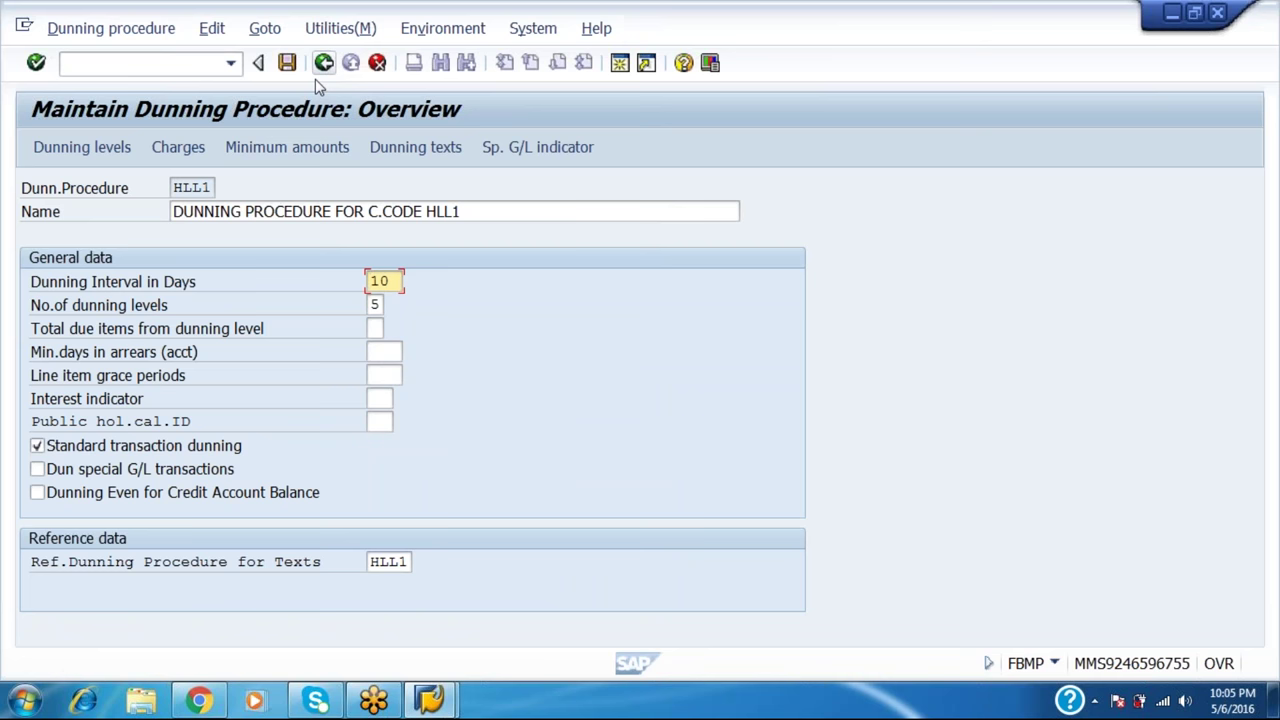
{"action": "left_click", "coordinate": [290, 65]}
{"action": "key", "text": "Return"}
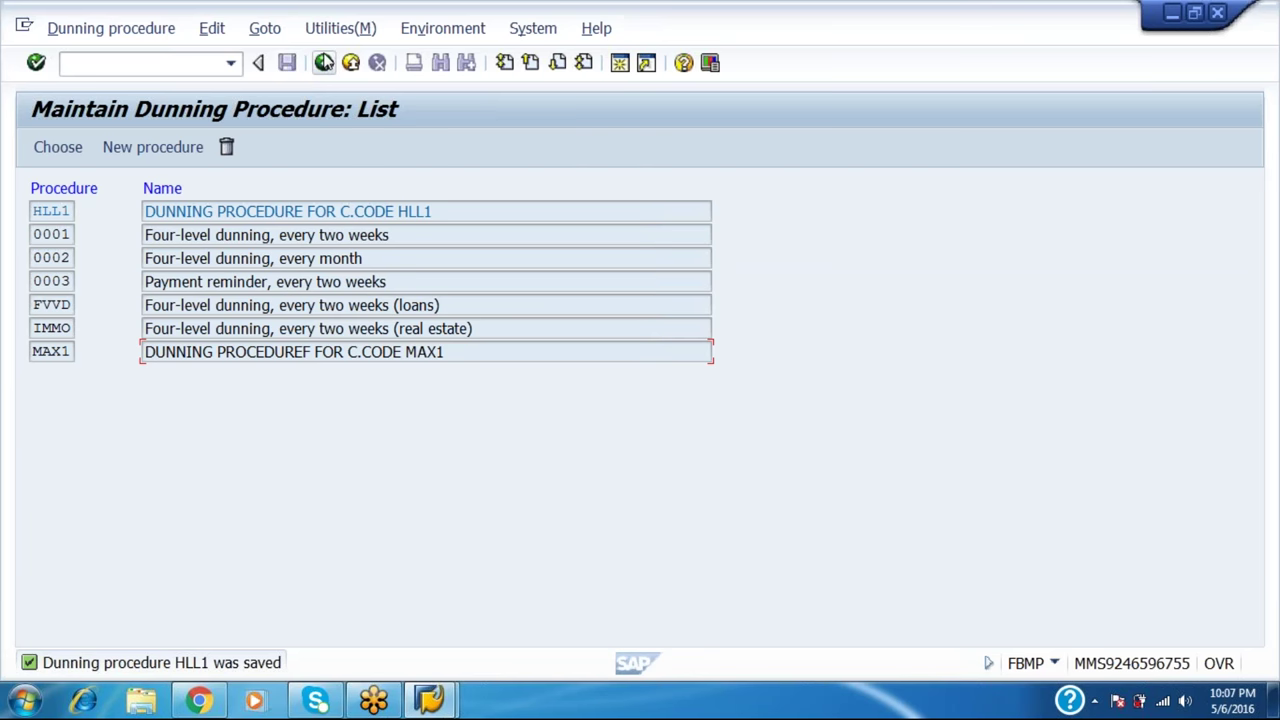
Return to SAP Easy Access and open the customer change transaction FD02 from the Accounts Receivable master records
{"action": "left_click", "coordinate": [324, 63]}
{"action": "left_click", "coordinate": [324, 63]}
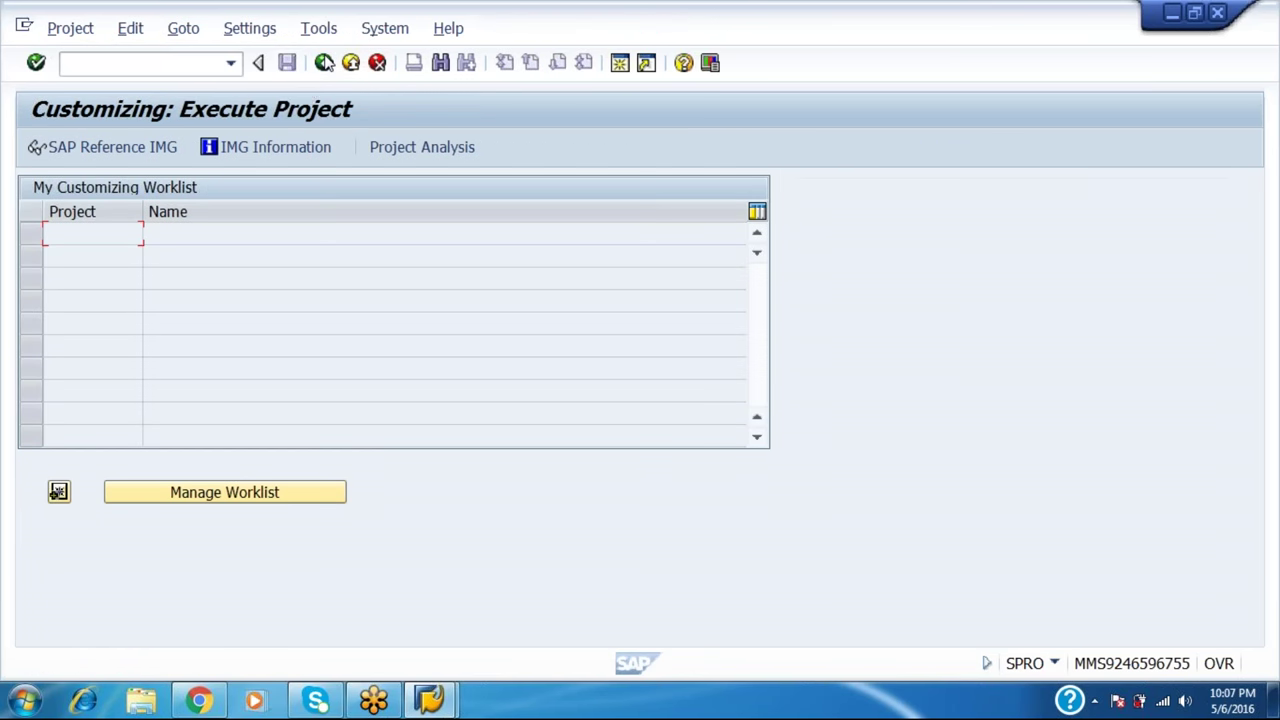
{"action": "left_click", "coordinate": [324, 63]}
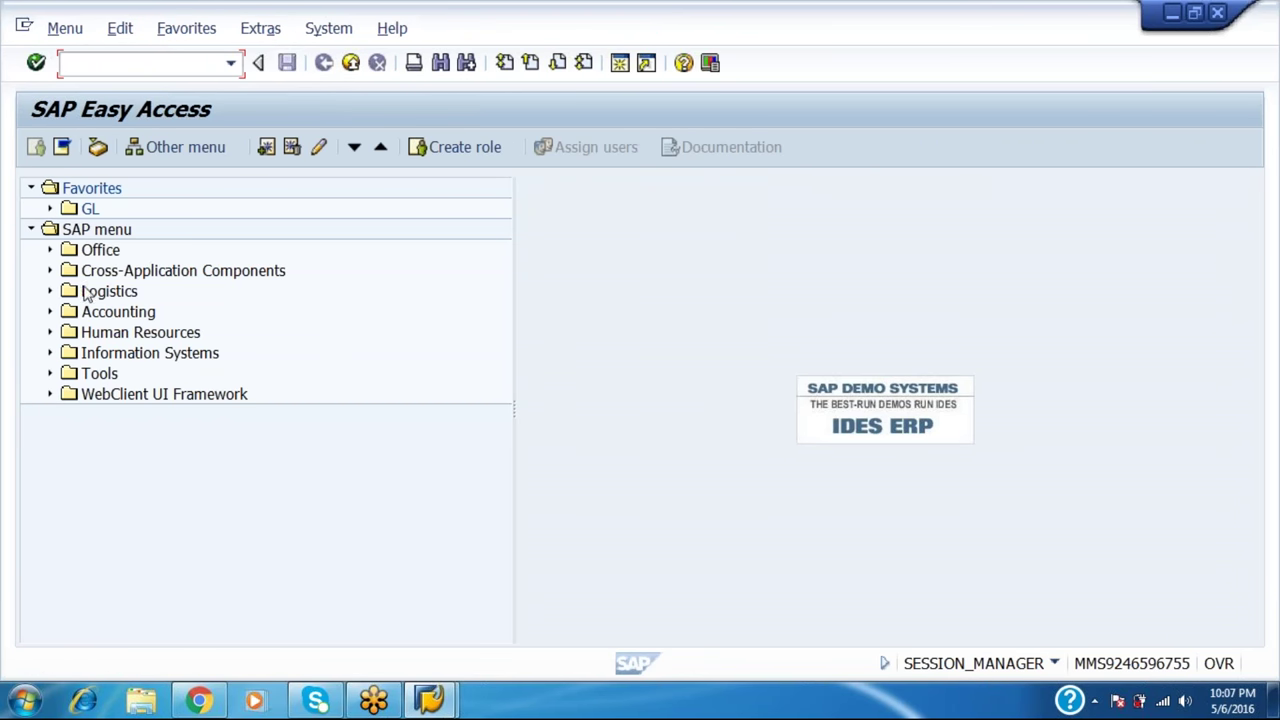
{"action": "left_click", "coordinate": [50, 312]}
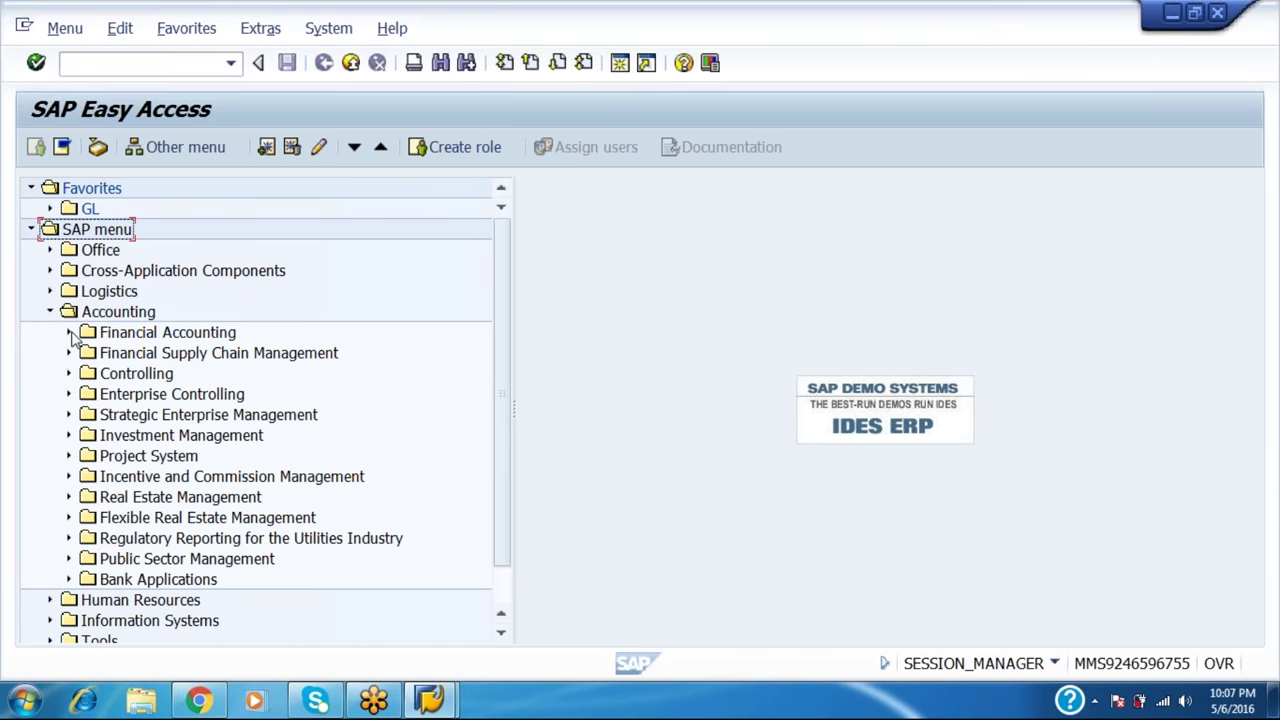
{"action": "left_click", "coordinate": [69, 332]}
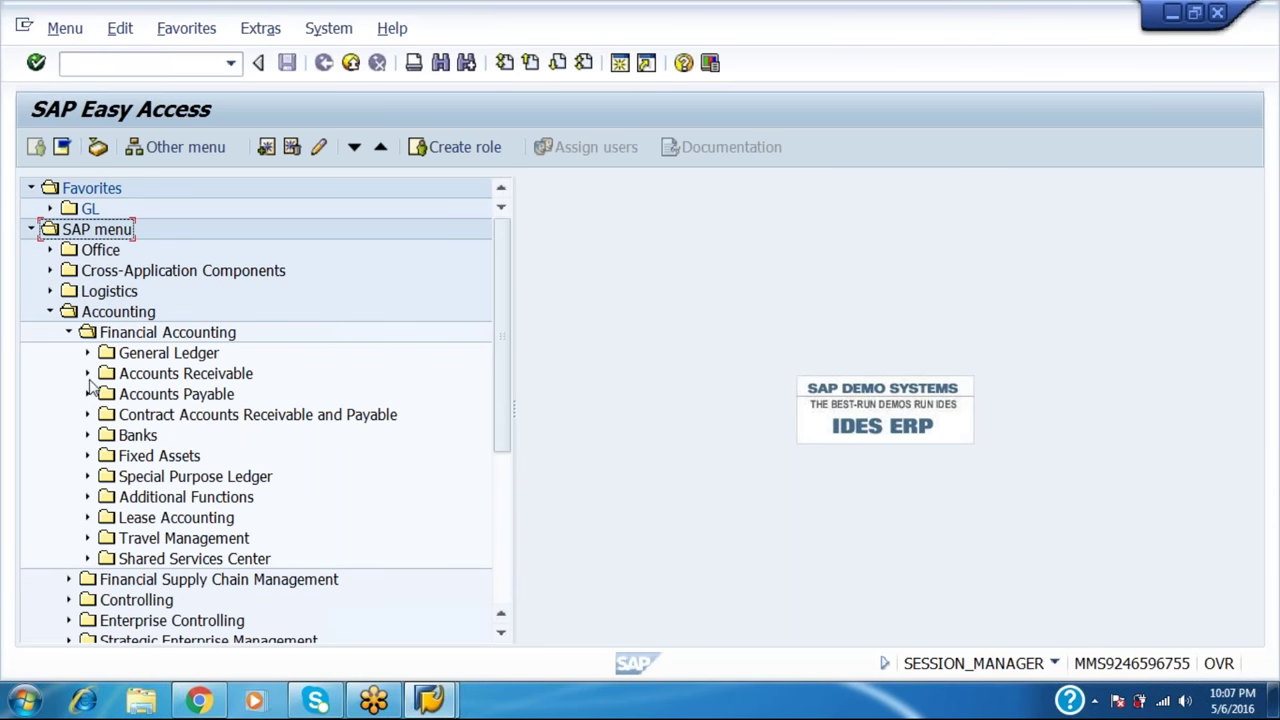
{"action": "left_click", "coordinate": [88, 373]}
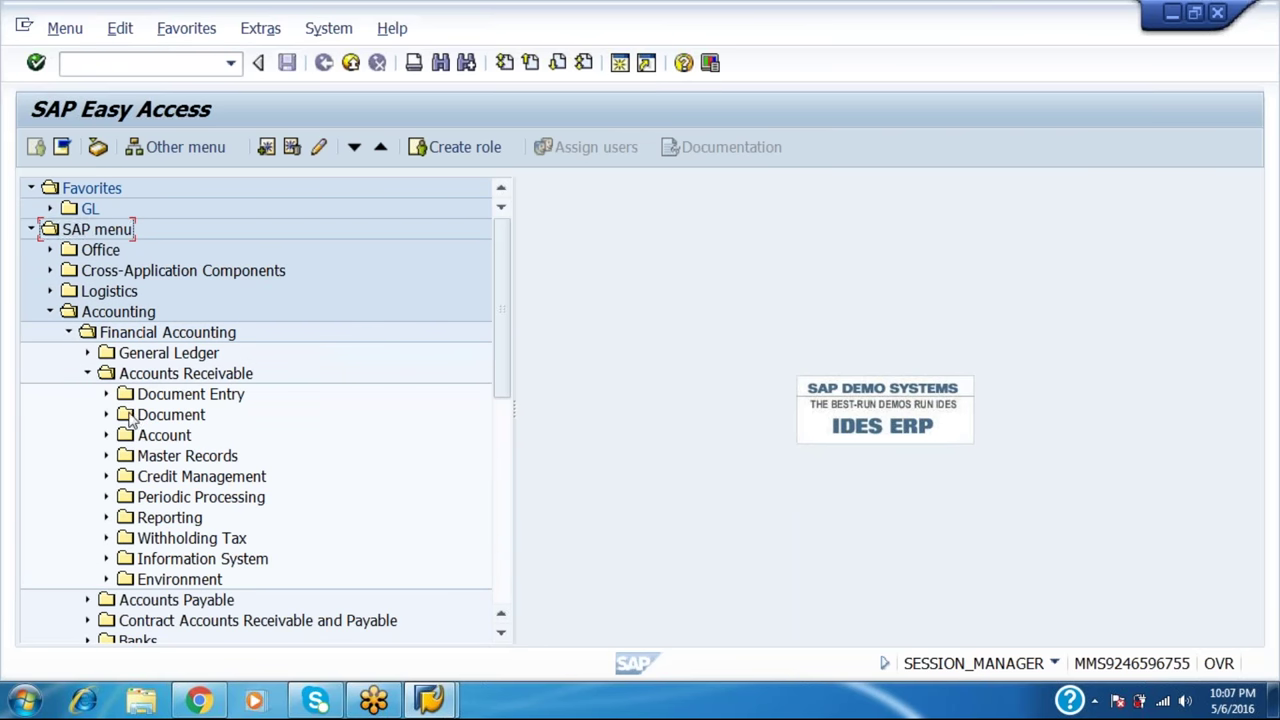
{"action": "left_click", "coordinate": [107, 456]}
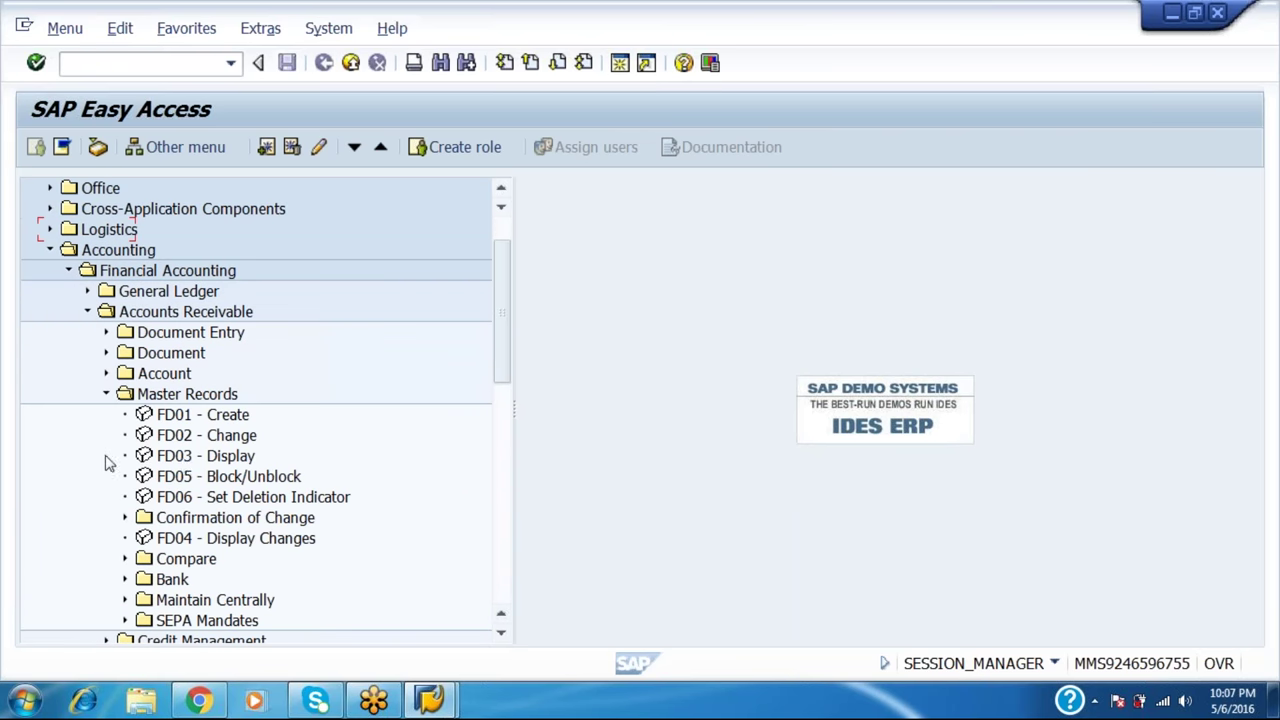
{"action": "double_click", "coordinate": [200, 438]}
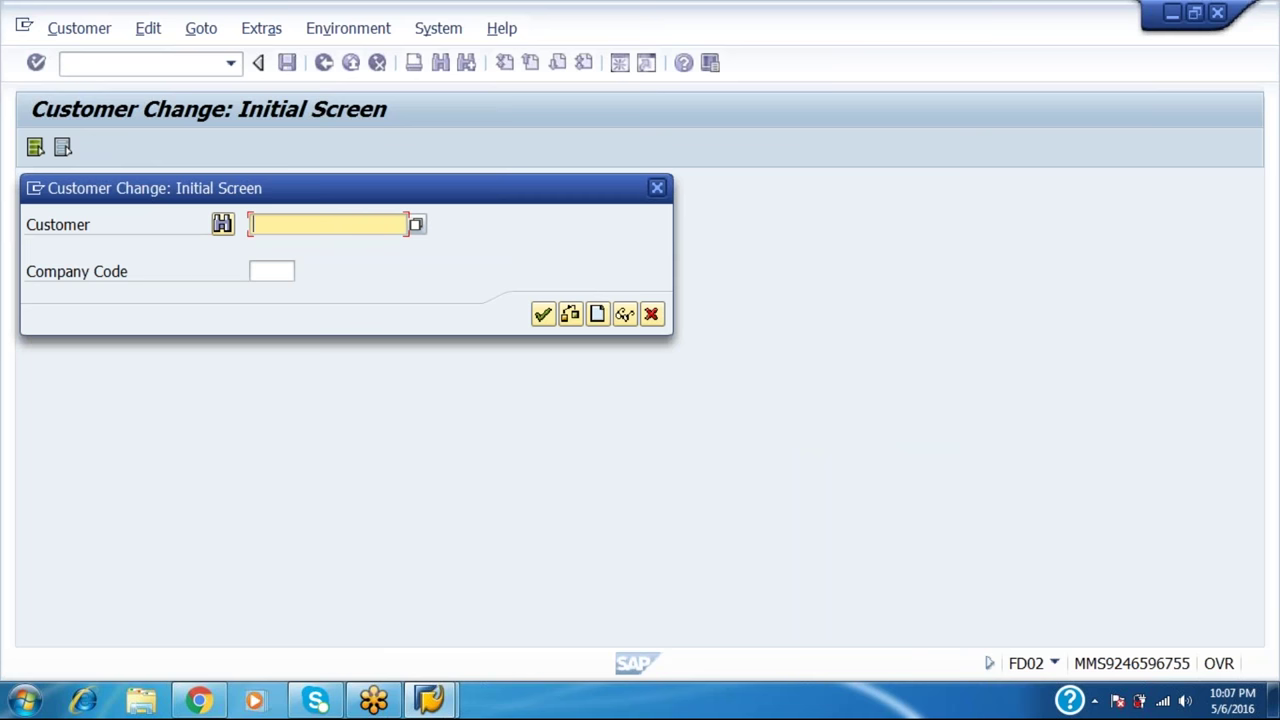
Look up the customer PURVI AGENCIES in company code HLL1 and open its master record for changes
{"action": "type", "text": "1"}
{"action": "key", "text": "Tab"}
{"action": "type", "text": "HLL1"}
{"action": "key", "text": "Return"}
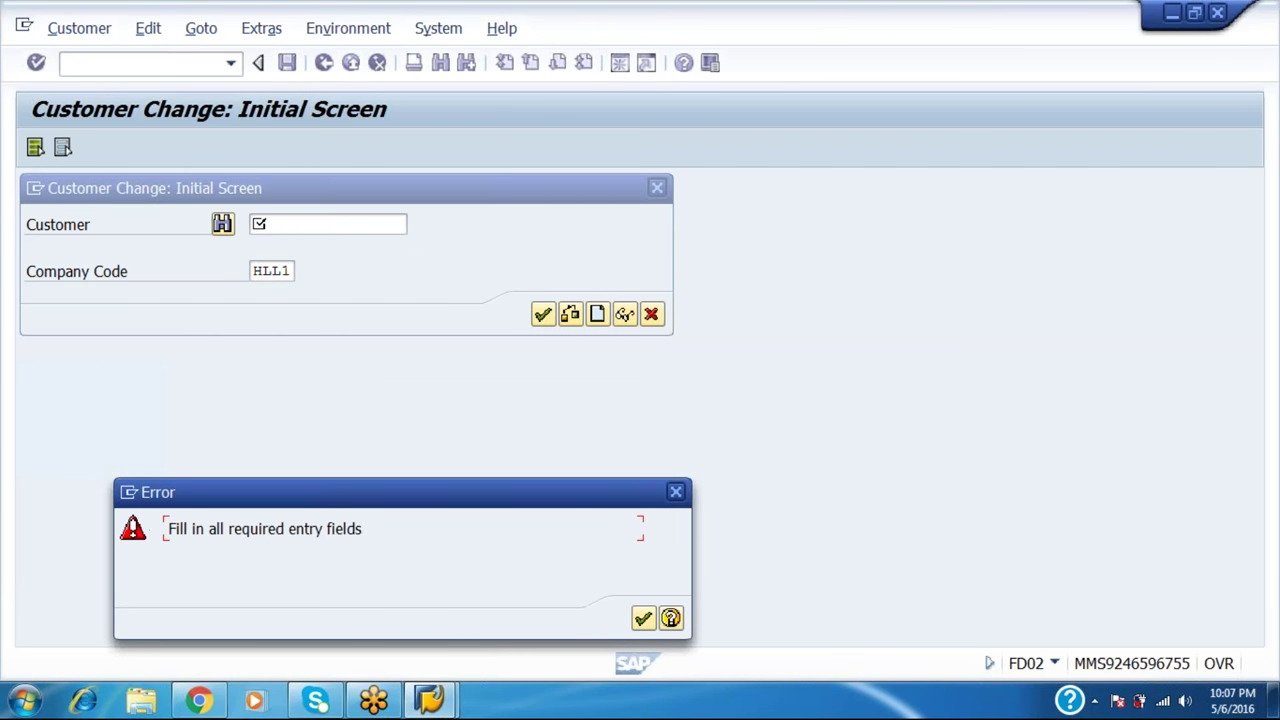
{"action": "key", "text": "Return"}
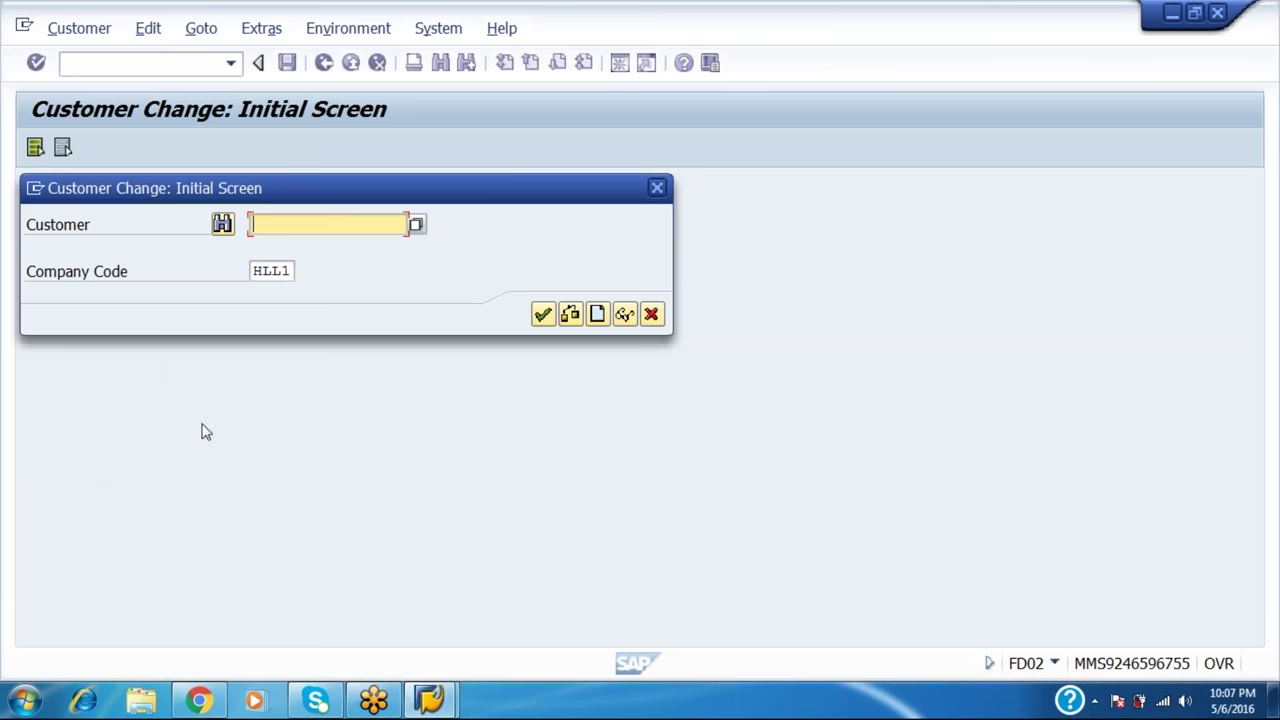
{"action": "left_click", "coordinate": [416, 224]}
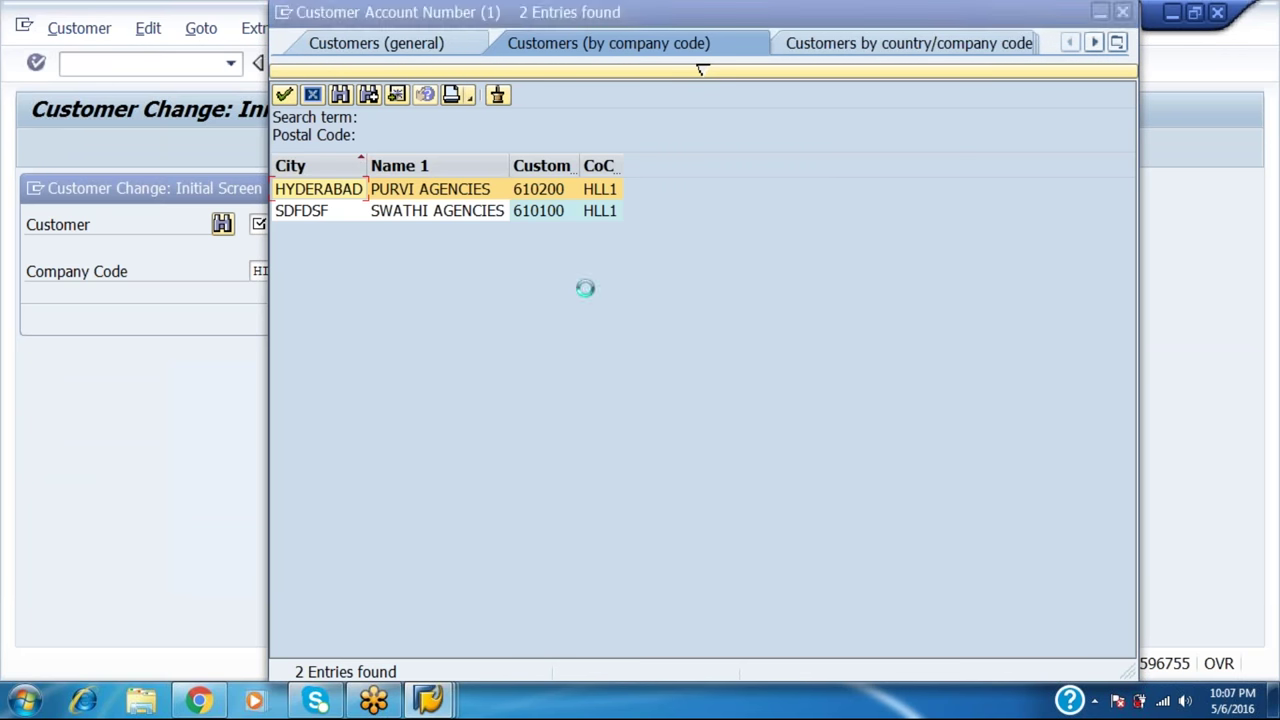
{"action": "left_click", "coordinate": [490, 193]}
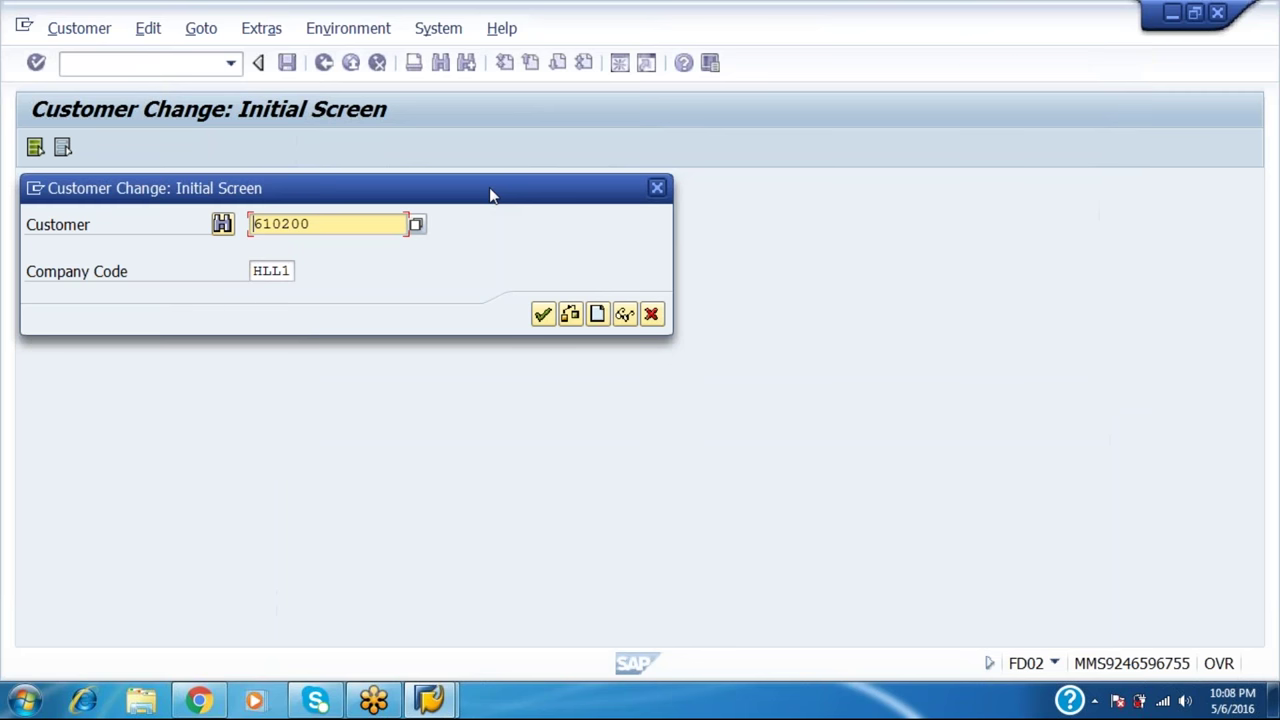
{"action": "left_click", "coordinate": [416, 224]}
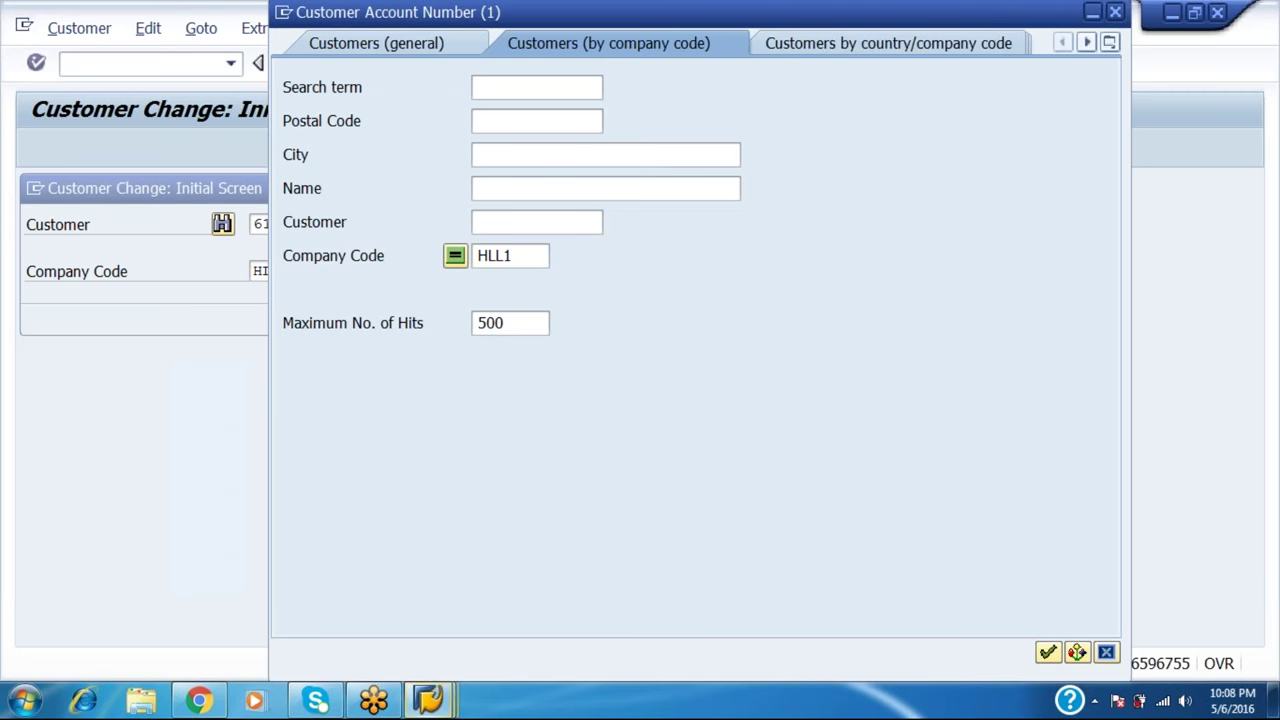
{"action": "key", "text": "Return"}
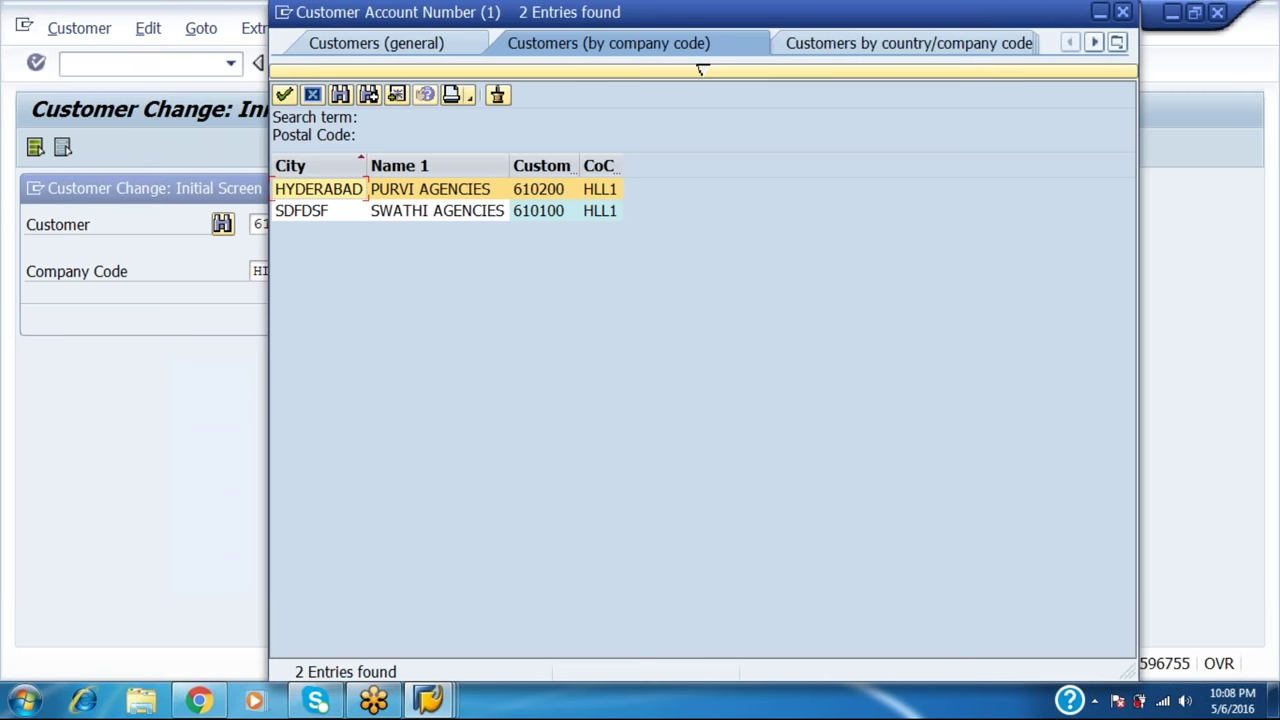
{"action": "double_click", "coordinate": [514, 189]}
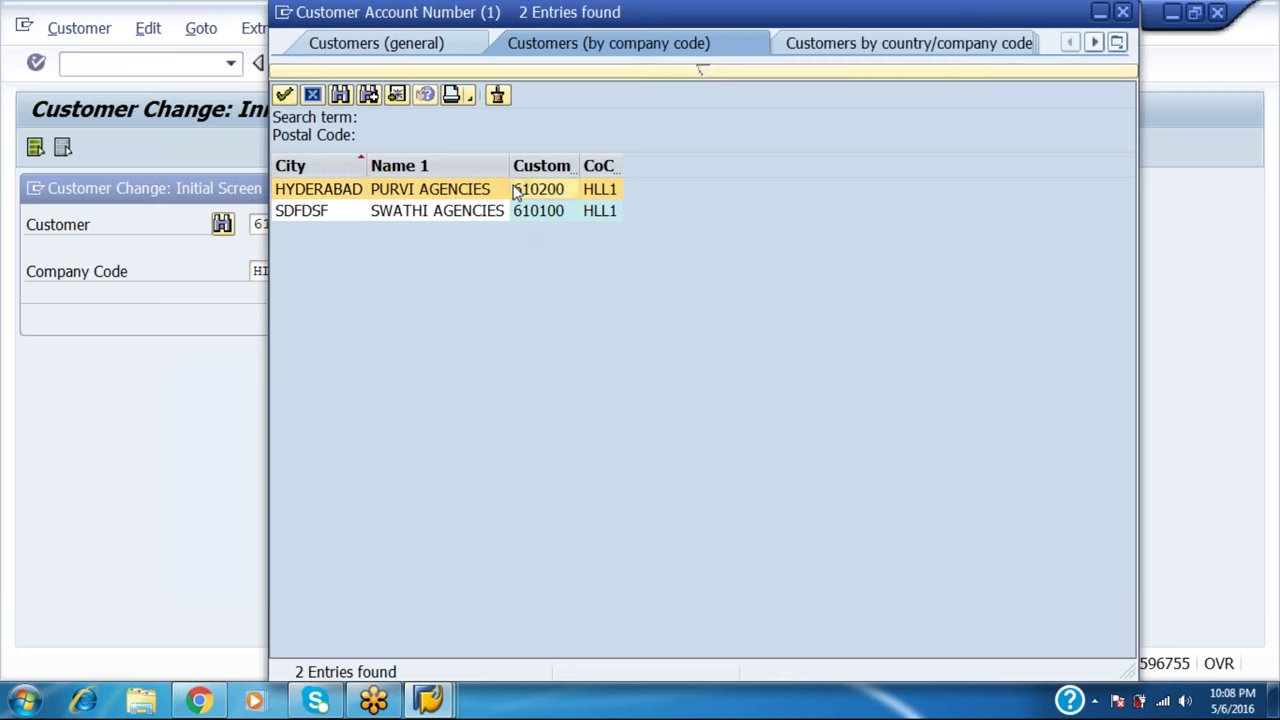
{"action": "key", "text": "Return"}
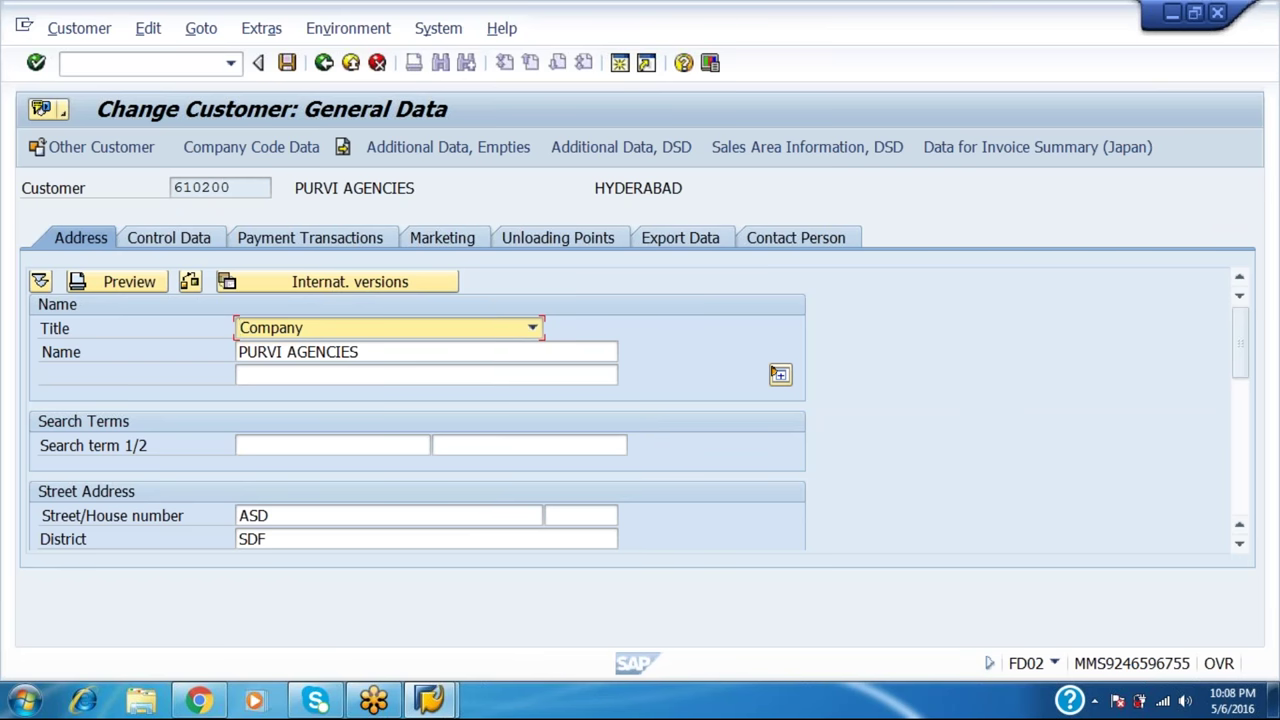
Assign dunning procedure HLL1 in the customer's company code correspondence data and save the customer record
{"action": "left_click", "coordinate": [308, 152]}
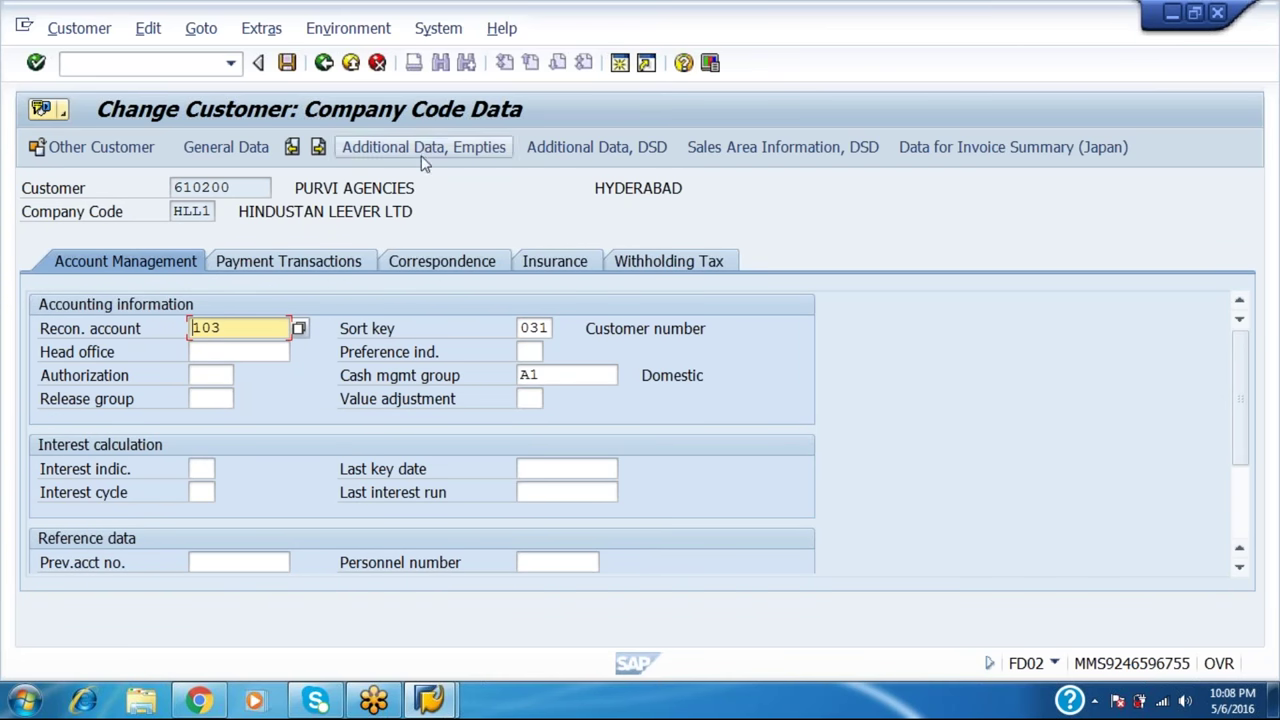
{"action": "left_click", "coordinate": [417, 260]}
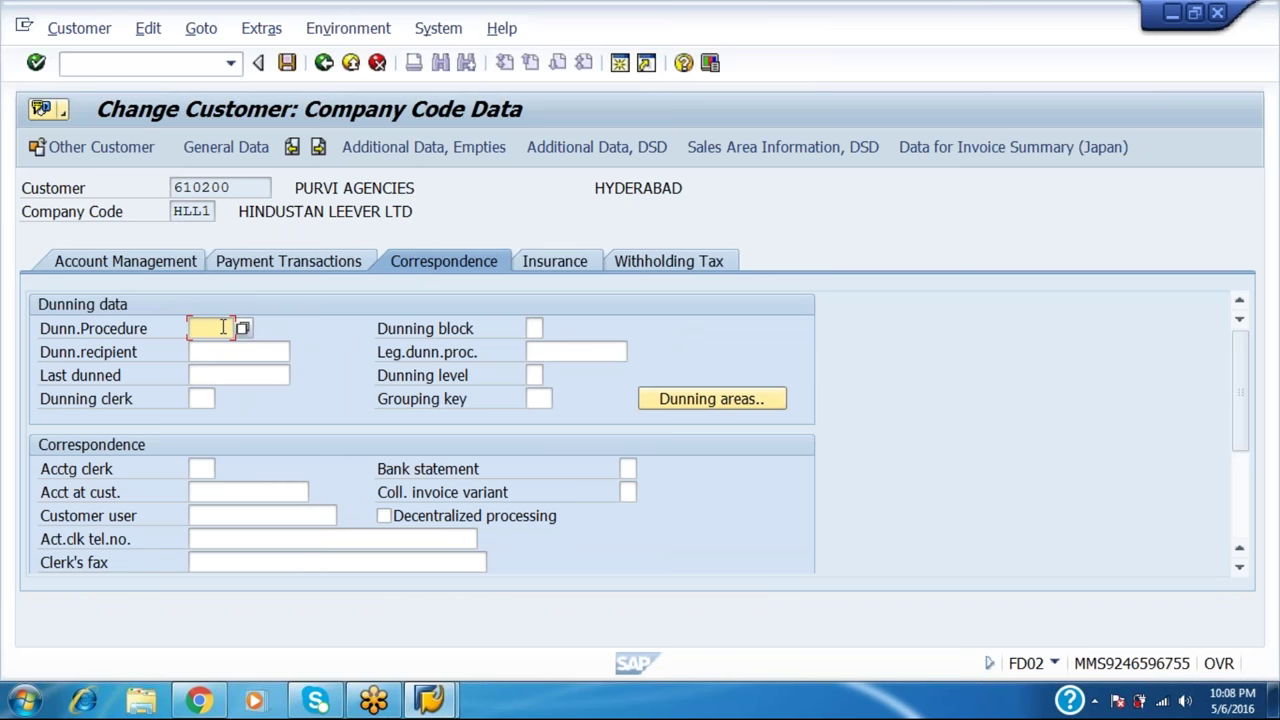
{"action": "type", "text": "HLL1"}
{"action": "left_click", "coordinate": [287, 62]}
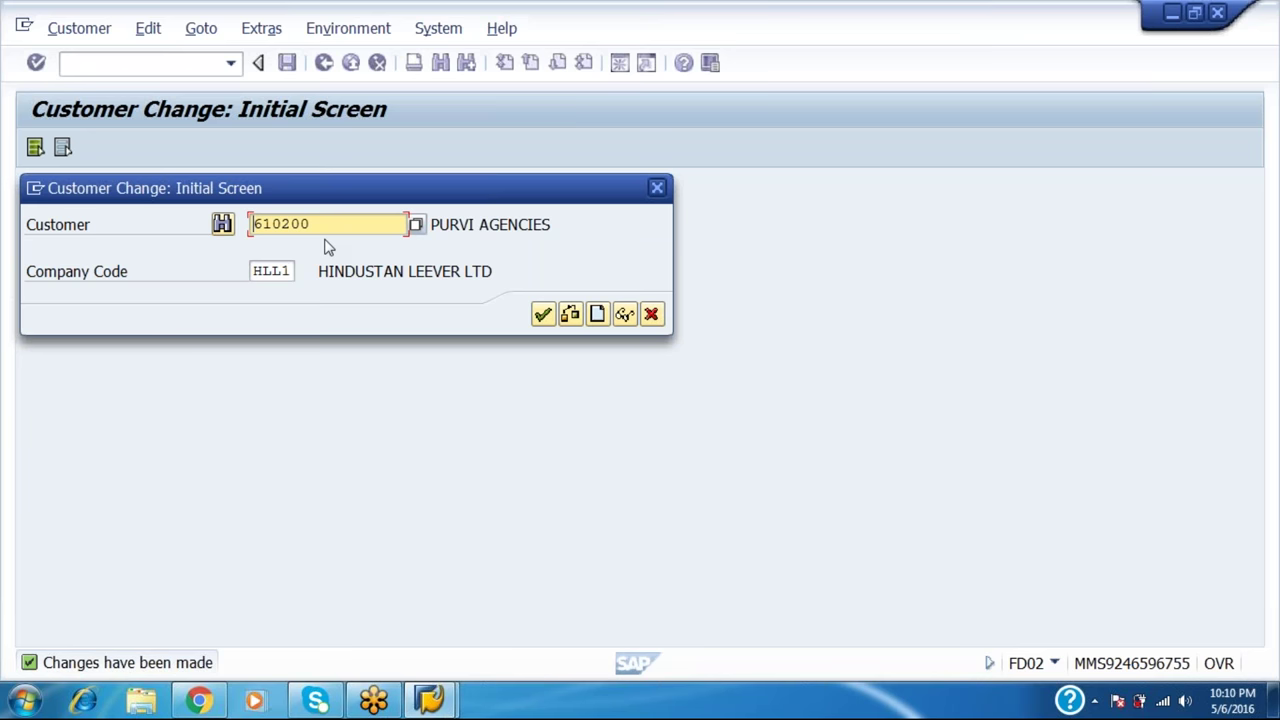
Leave the customer change transaction and open the customer line item display from the Accounts Receivable account functions
{"action": "key", "text": "F12"}
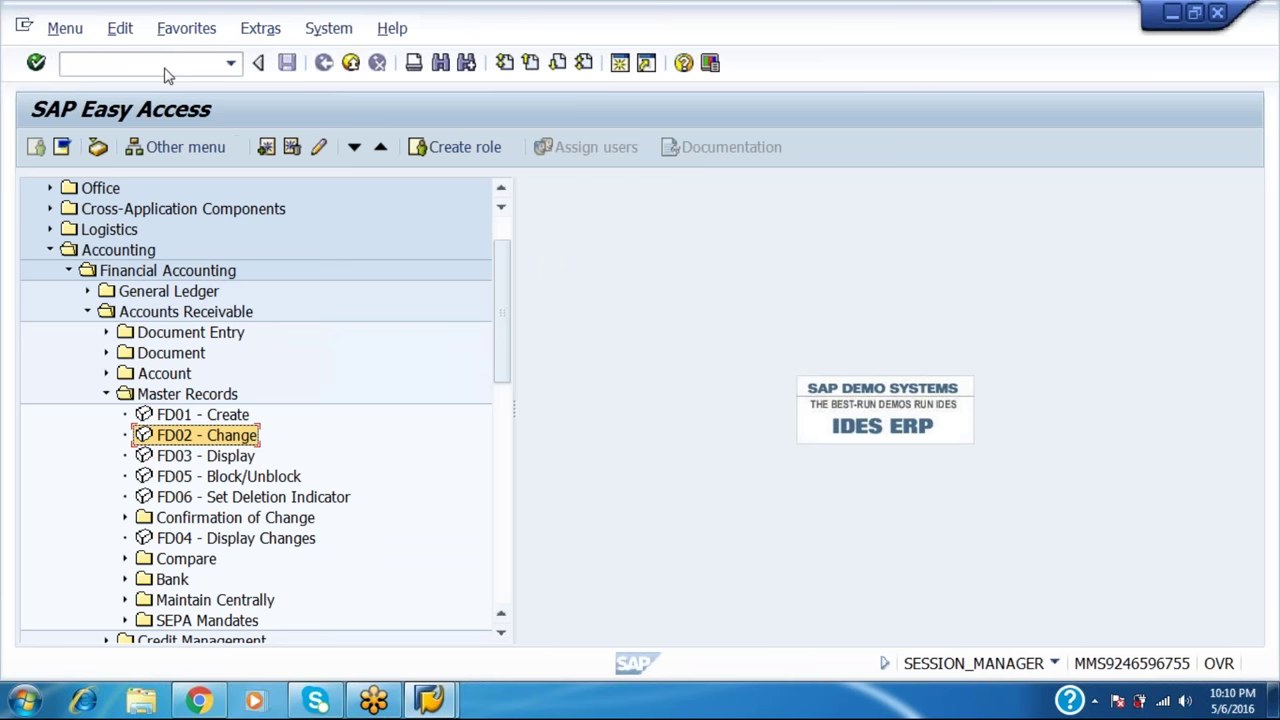
{"action": "left_click", "coordinate": [108, 394]}
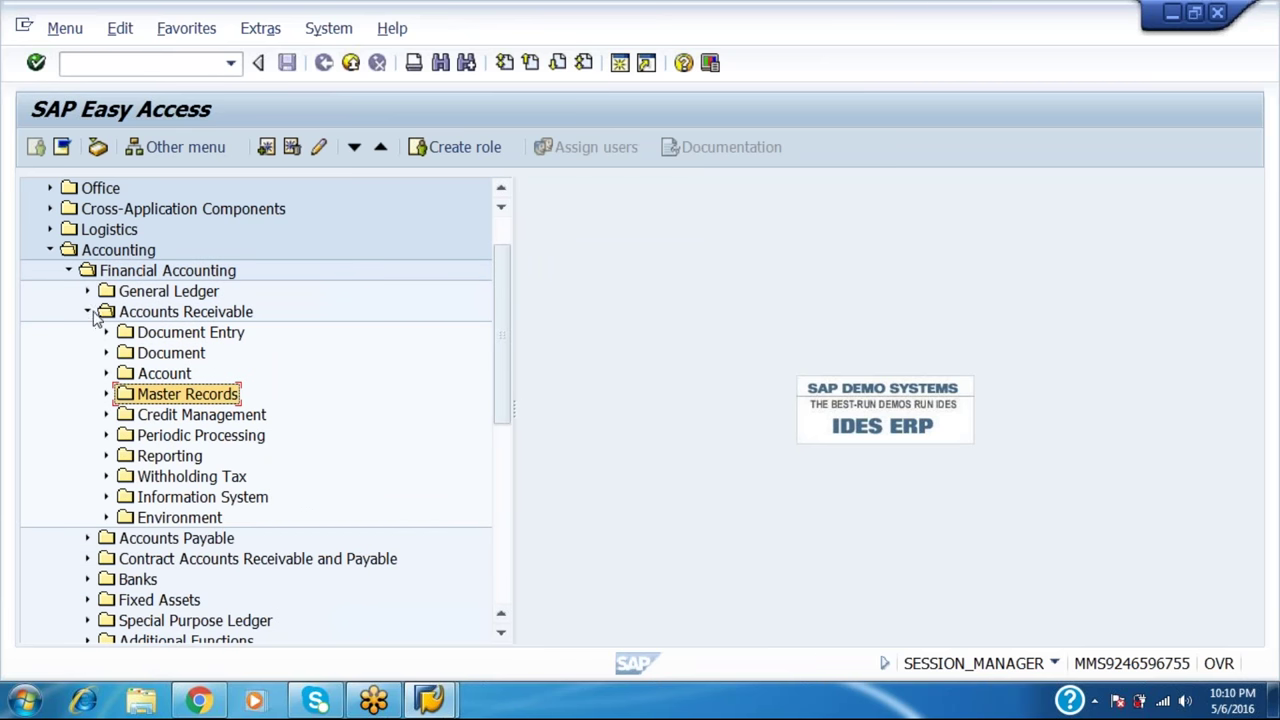
{"action": "left_click", "coordinate": [106, 374]}
{"action": "double_click", "coordinate": [253, 422]}
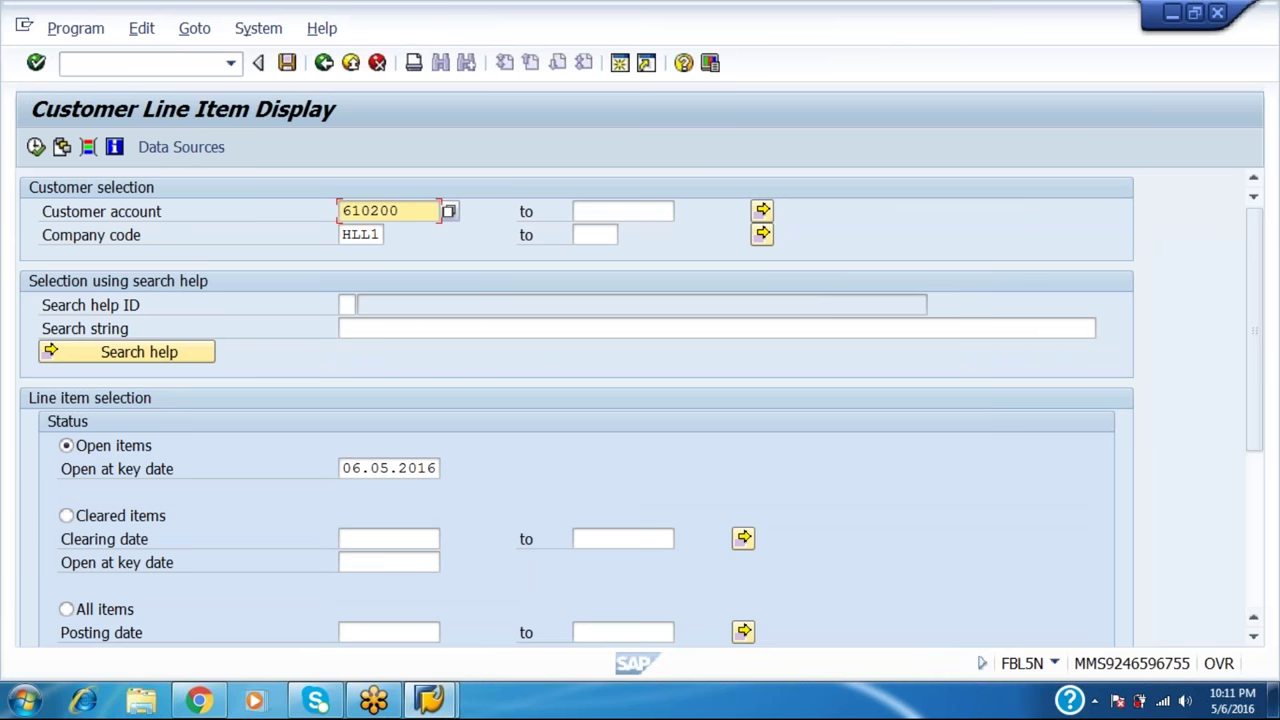
Display all line items of customer PURVI AGENCIES in company code HLL1, returning to the line item session from SAP Logon
{"action": "left_click", "coordinate": [68, 609]}
{"action": "left_click", "coordinate": [35, 147]}
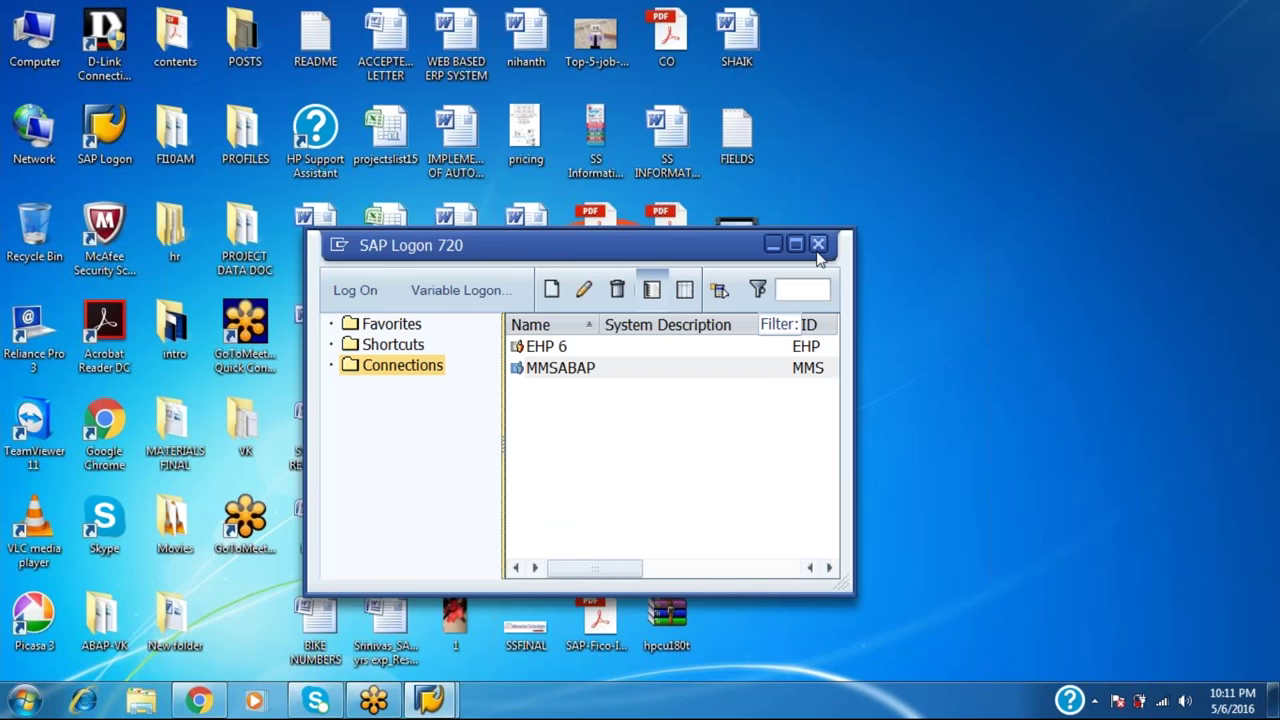
{"action": "left_click", "coordinate": [814, 246]}
{"action": "left_click", "coordinate": [440, 700]}
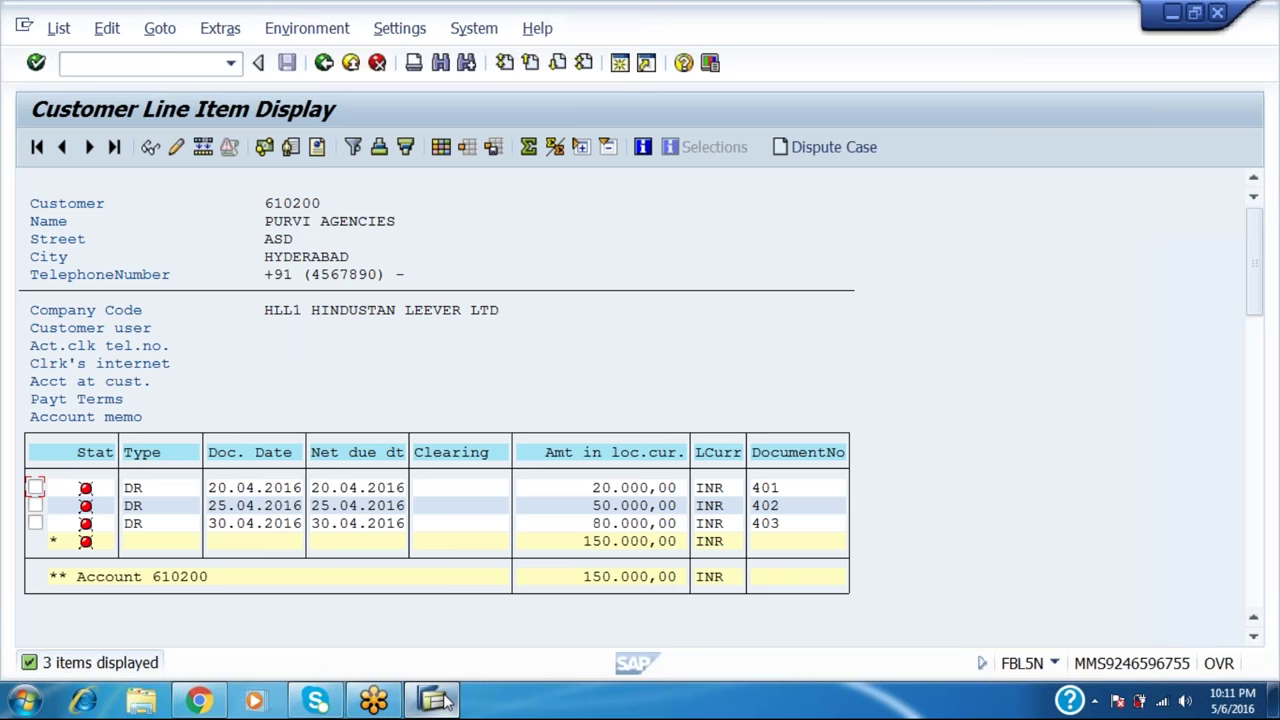
Leave the customer line item display for SAP Easy Access and collapse the Account folder under Accounts Receivable
{"action": "key", "text": "F3"}
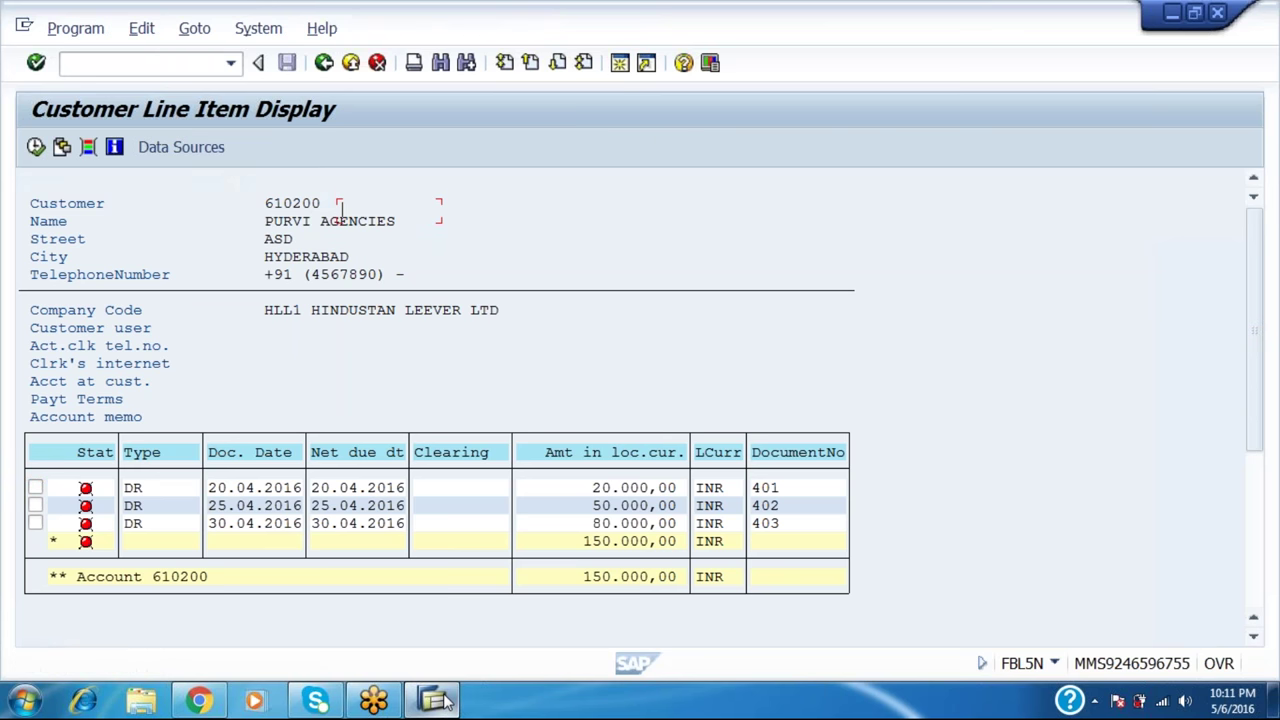
{"action": "key", "text": "F3"}
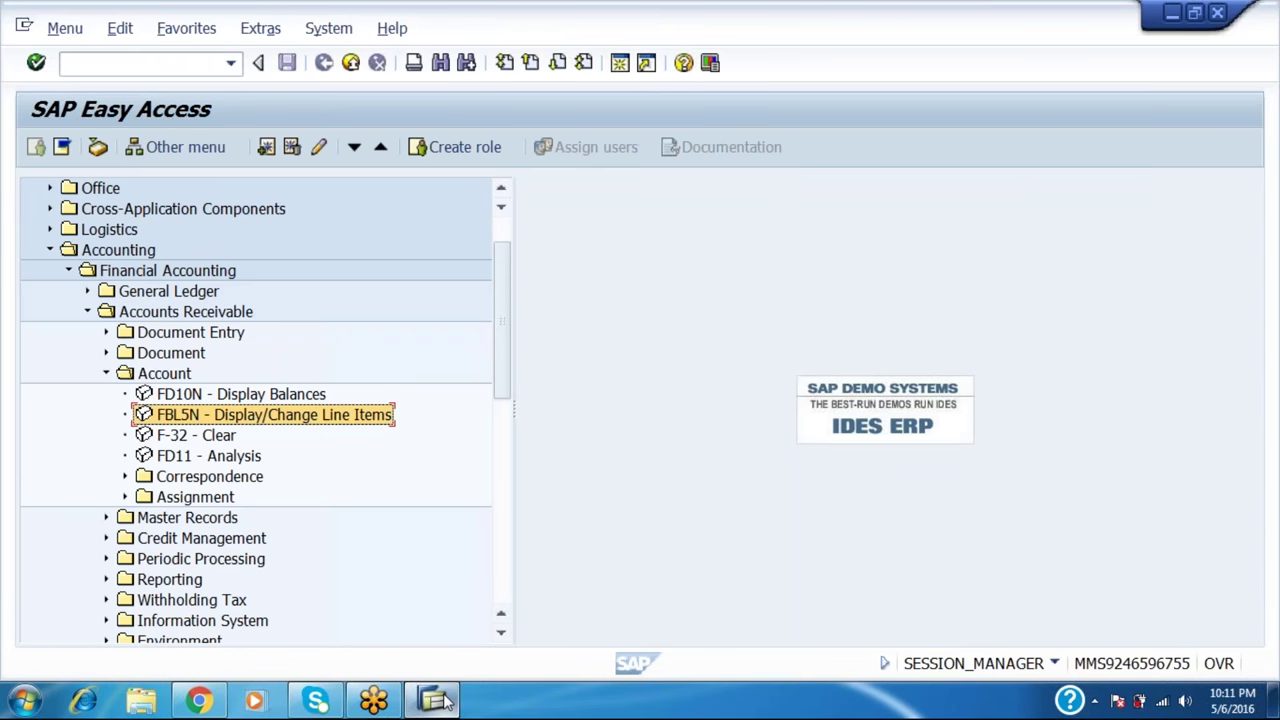
{"action": "key", "text": "Up"}
{"action": "key", "text": "Up"}
{"action": "key", "text": "Left"}
Open the dunning transaction F150 from the Accounts Receivable periodic processing functions
{"action": "key", "text": "Up"}
{"action": "key", "text": "Up"}
{"action": "key", "text": "Up"}
{"action": "key", "text": "Up"}
{"action": "key", "text": "Up"}
{"action": "key", "text": "Up"}
{"action": "key", "text": "Down"}
{"action": "key", "text": "Down"}
{"action": "key", "text": "Down"}
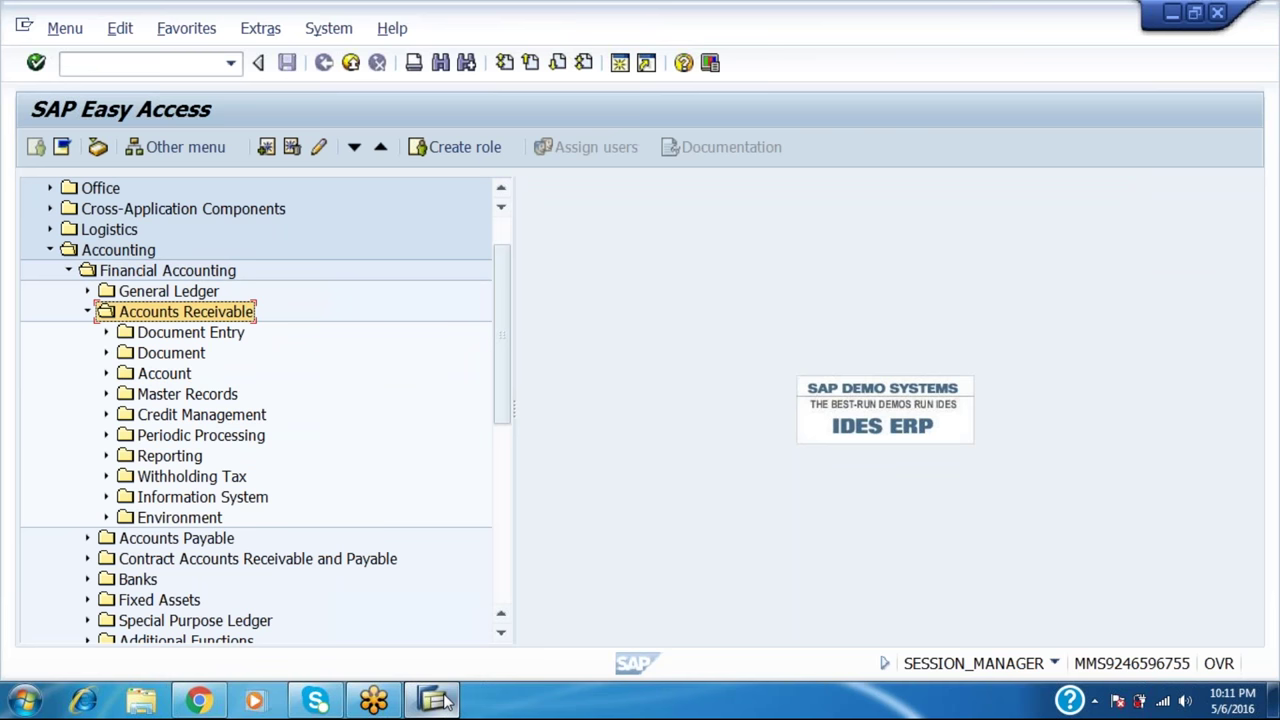
{"action": "key", "text": "Down"}
{"action": "key", "text": "Down"}
{"action": "key", "text": "Down"}
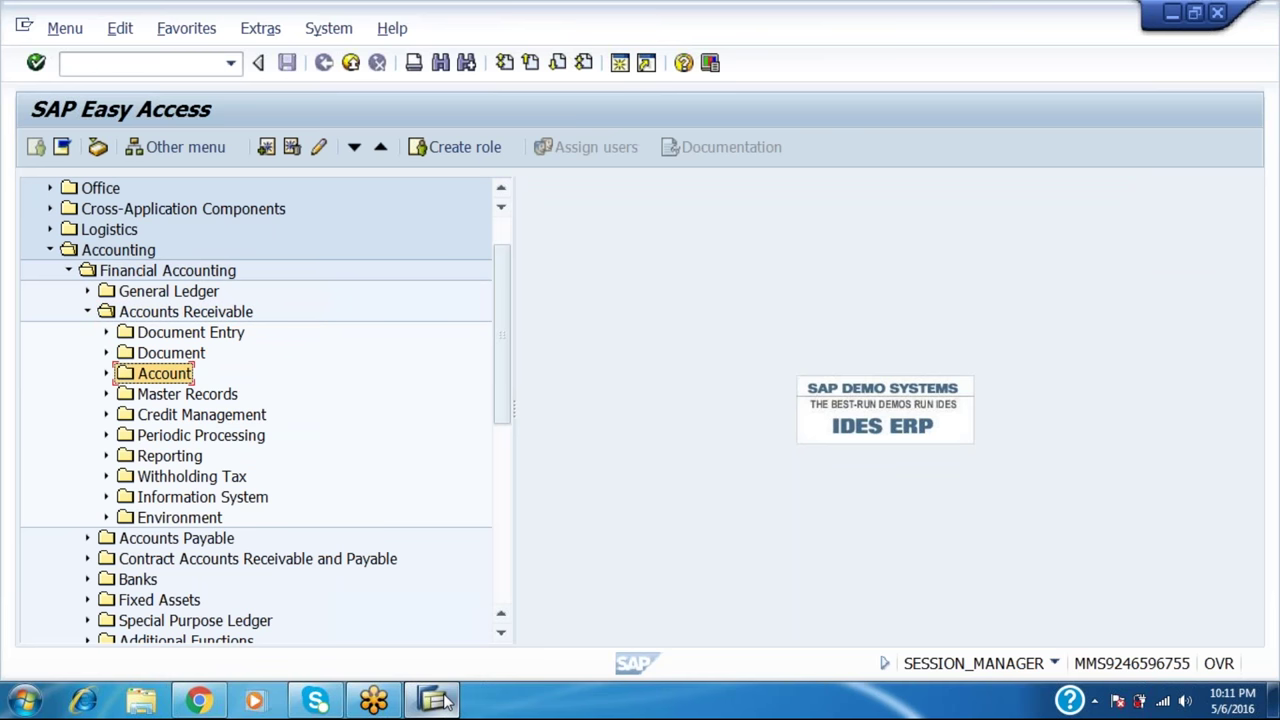
{"action": "key", "text": "Down"}
{"action": "key", "text": "Down"}
{"action": "key", "text": "Down"}
{"action": "key", "text": "Down"}
{"action": "key", "text": "Down"}
{"action": "key", "text": "Down"}
{"action": "key", "text": "Down"}
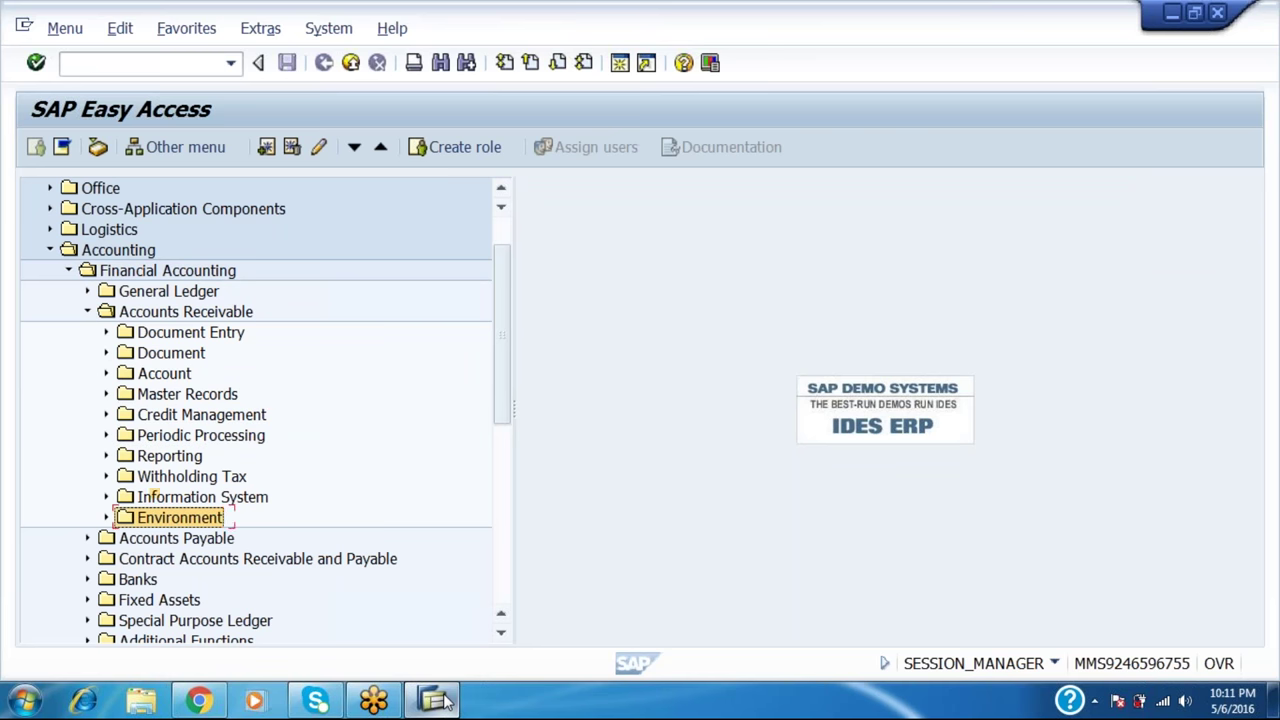
{"action": "key", "text": "Right"}
{"action": "key", "text": "Left"}
{"action": "key", "text": "Up"}
{"action": "key", "text": "Up"}
{"action": "key", "text": "Up"}
{"action": "key", "text": "Up"}
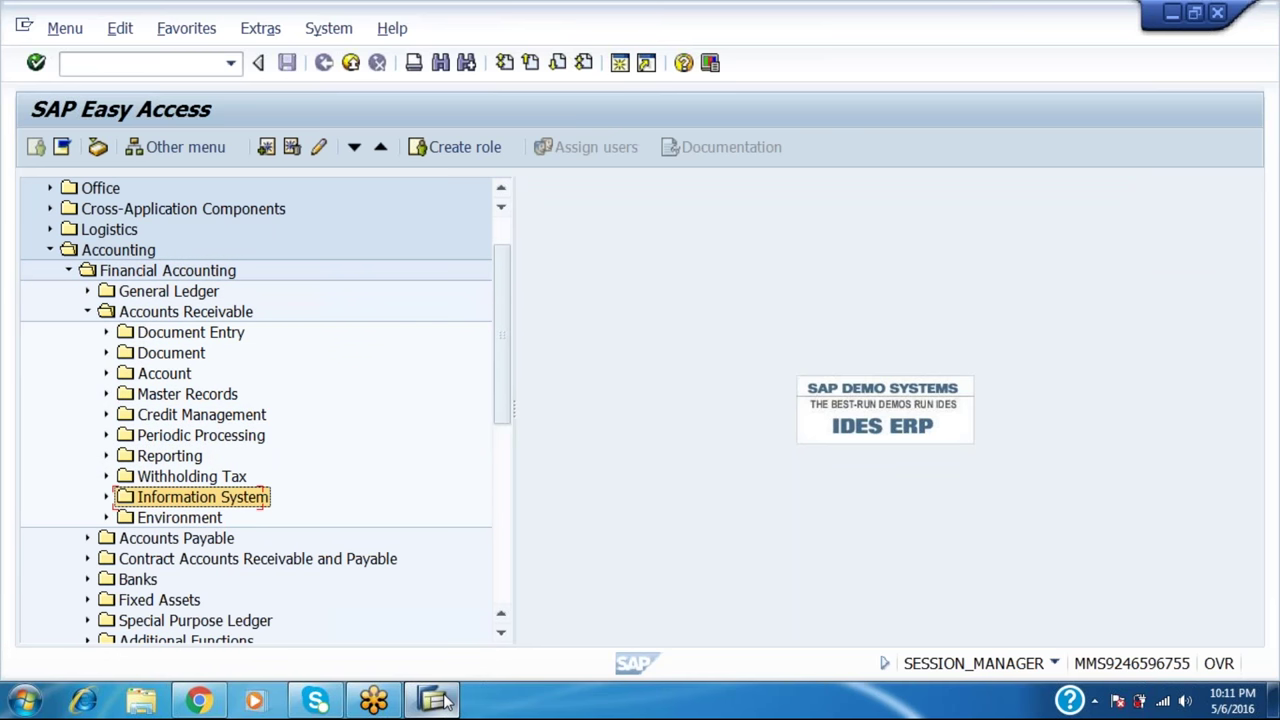
{"action": "key", "text": "Right"}
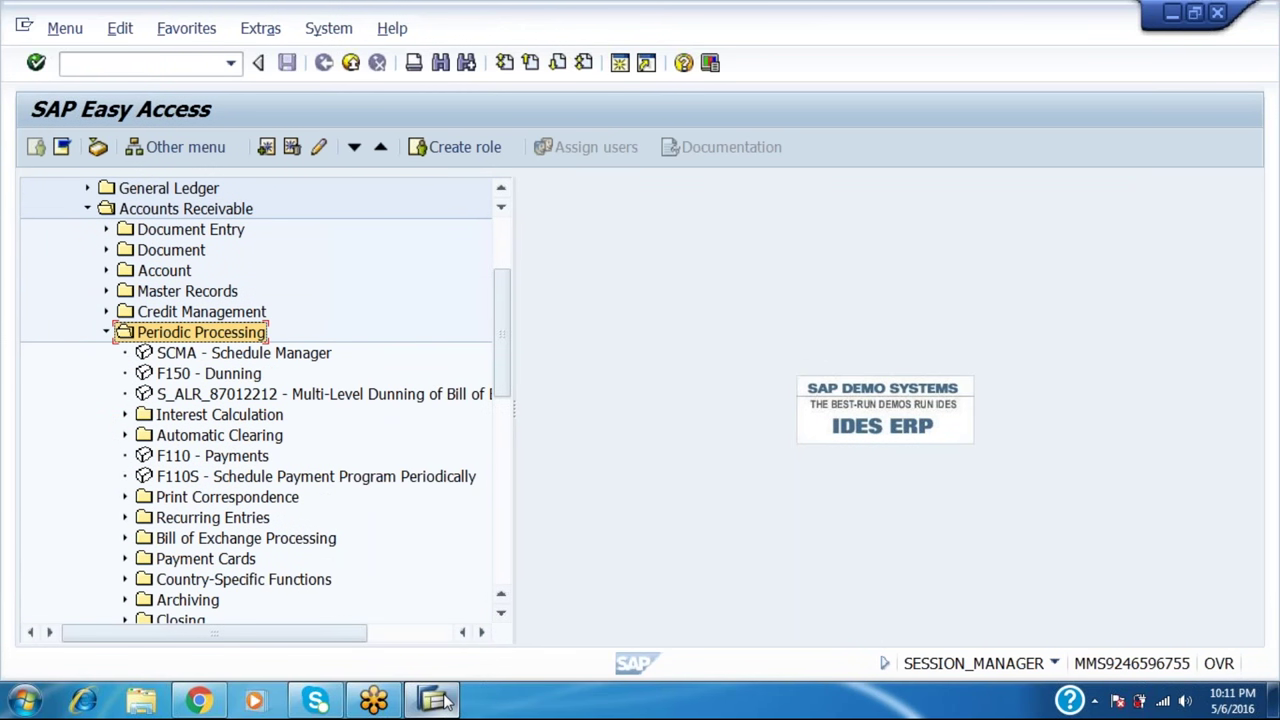
{"action": "key", "text": "Down"}
{"action": "key", "text": "Down"}
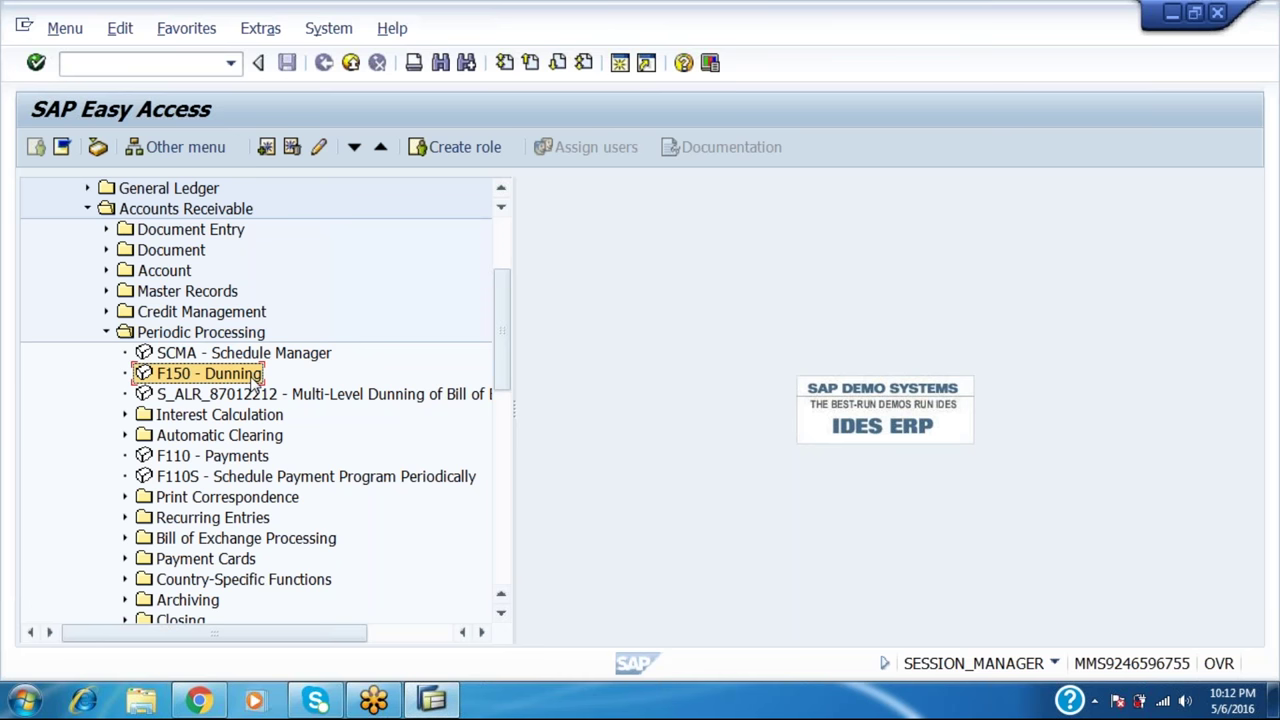
{"action": "double_click", "coordinate": [255, 380]}
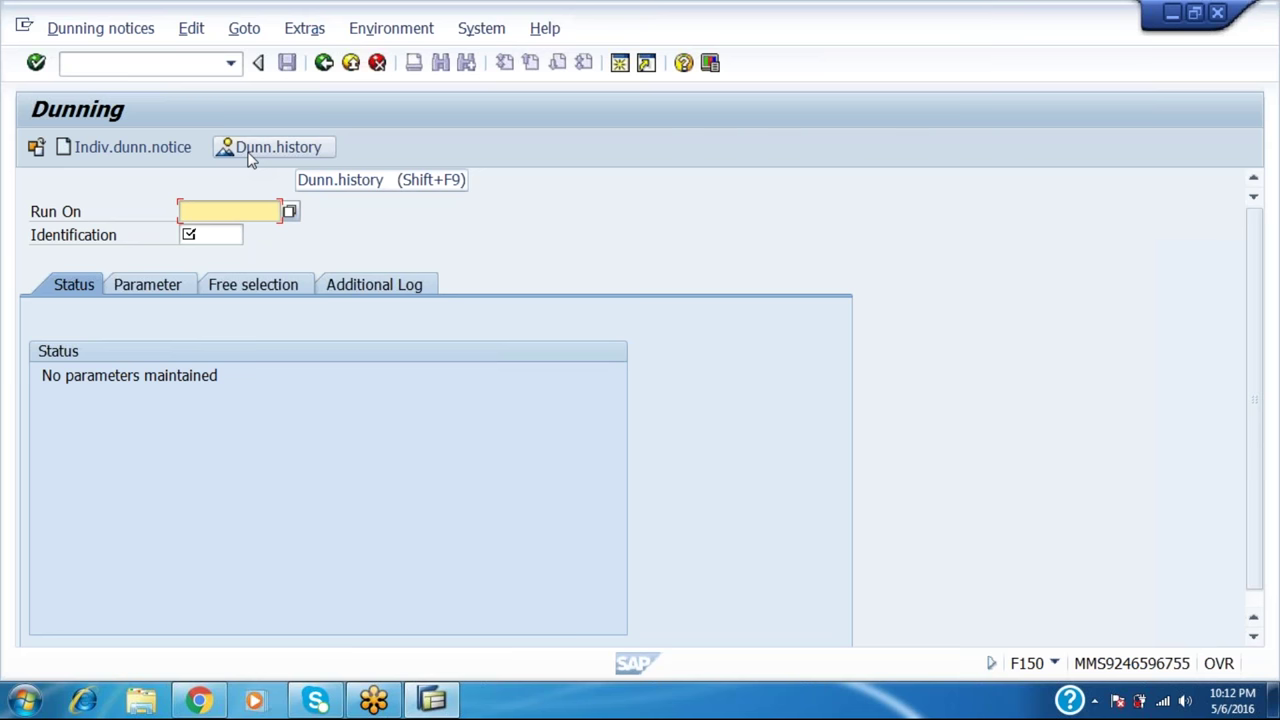
Identify the dunning run with run date 06.05.2016 and identification ABCD
{"action": "type", "text": "06.0"}
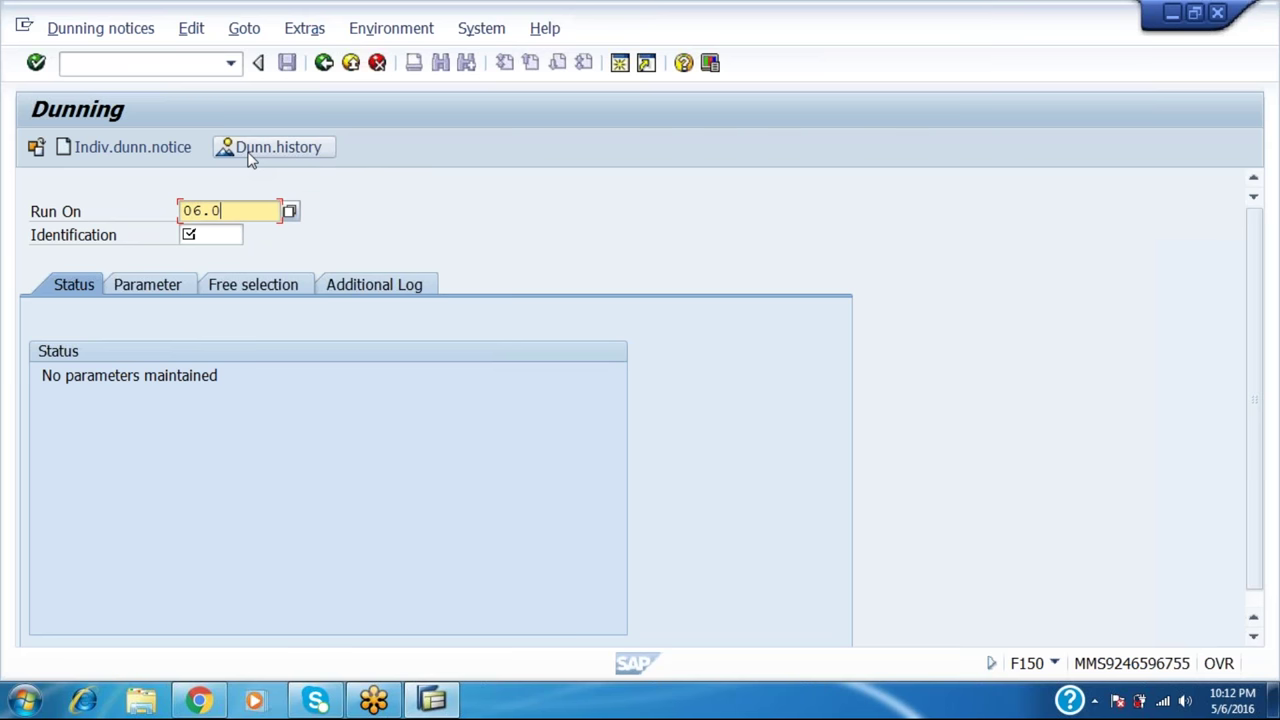
{"action": "type", "text": "5.2016"}
{"action": "key", "text": "Tab"}
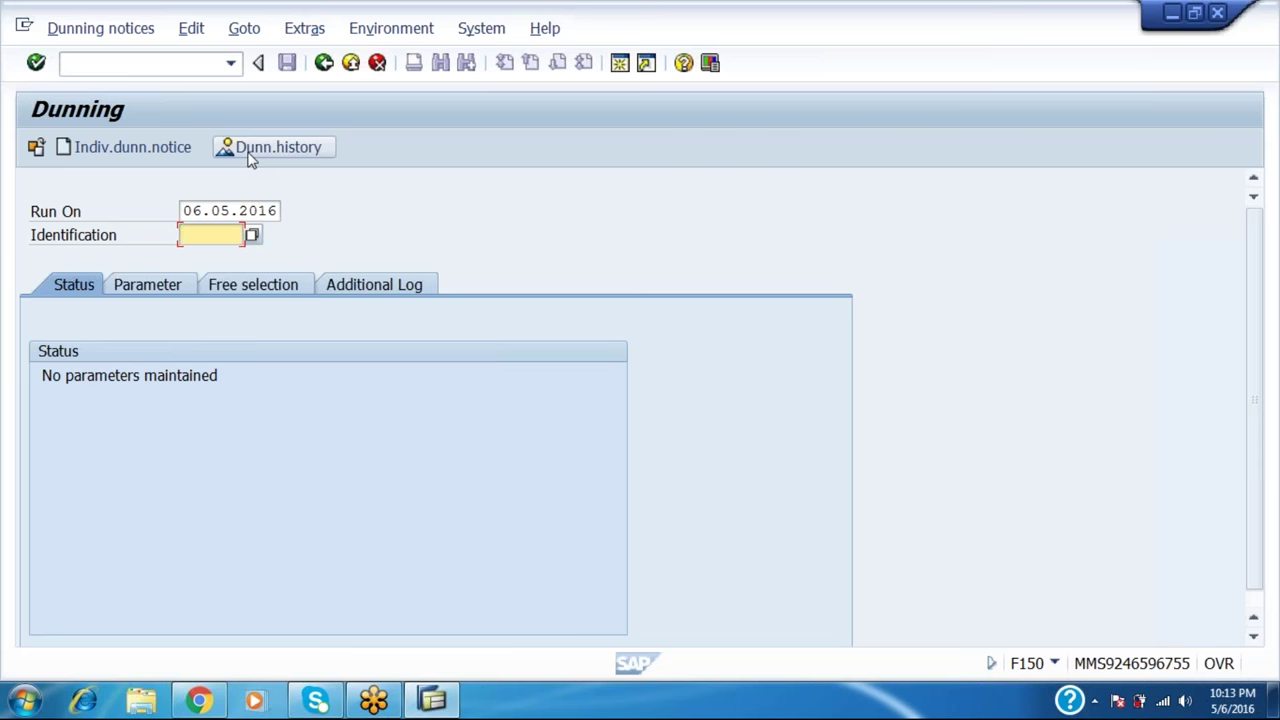
{"action": "type", "text": "AB"}
{"action": "left_click", "coordinate": [250, 152]}
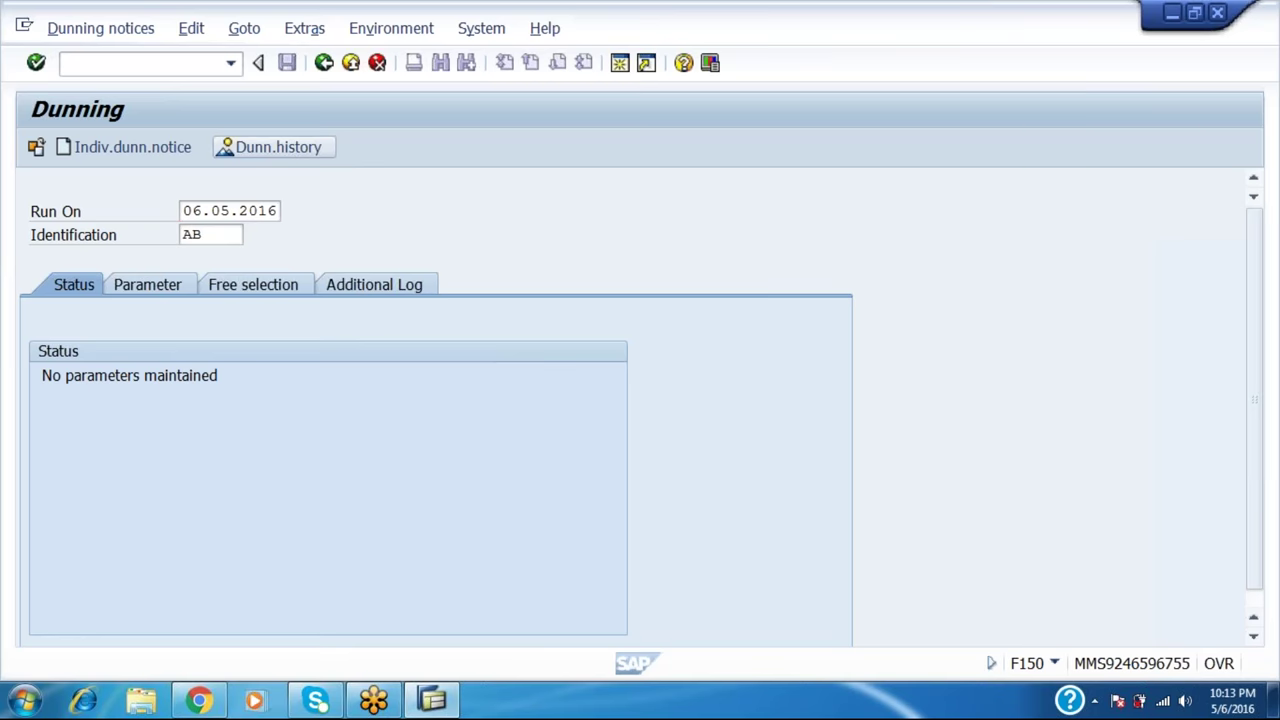
{"action": "key", "text": "F3"}
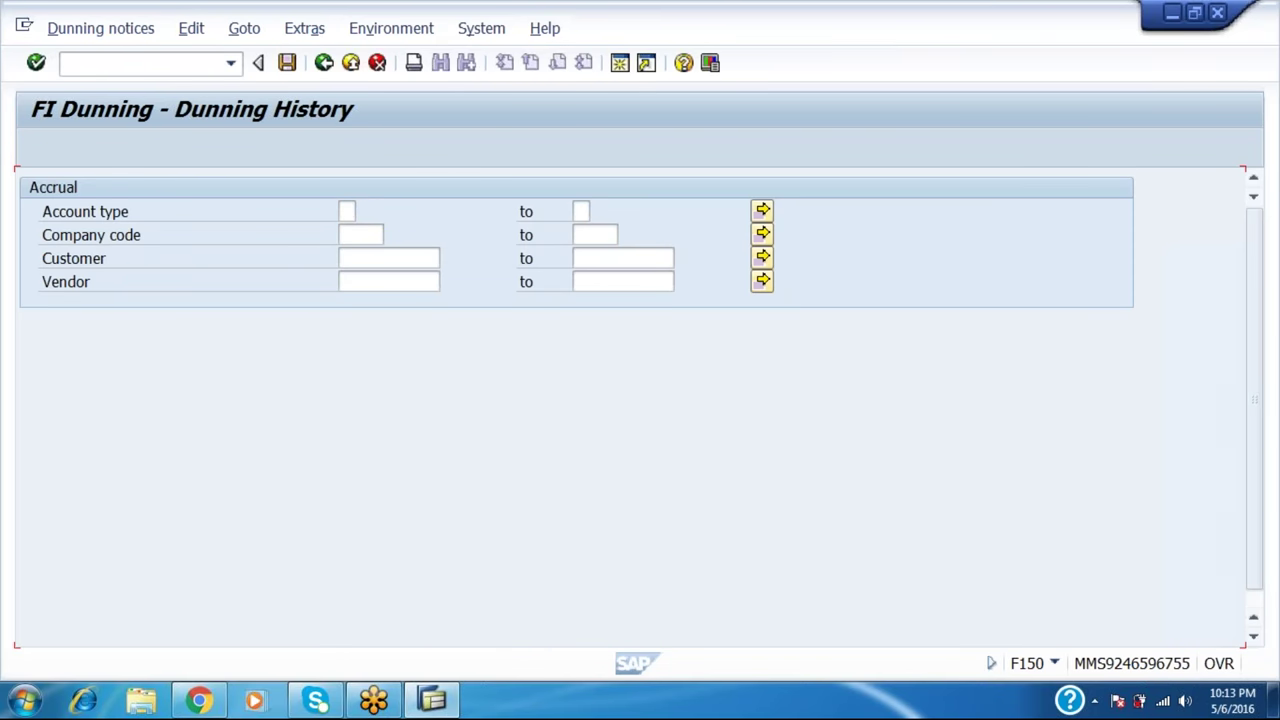
{"action": "type", "text": "0"}
{"action": "key", "text": "Down"}
{"action": "key", "text": "Return"}
{"action": "type", "text": "ABCD"}
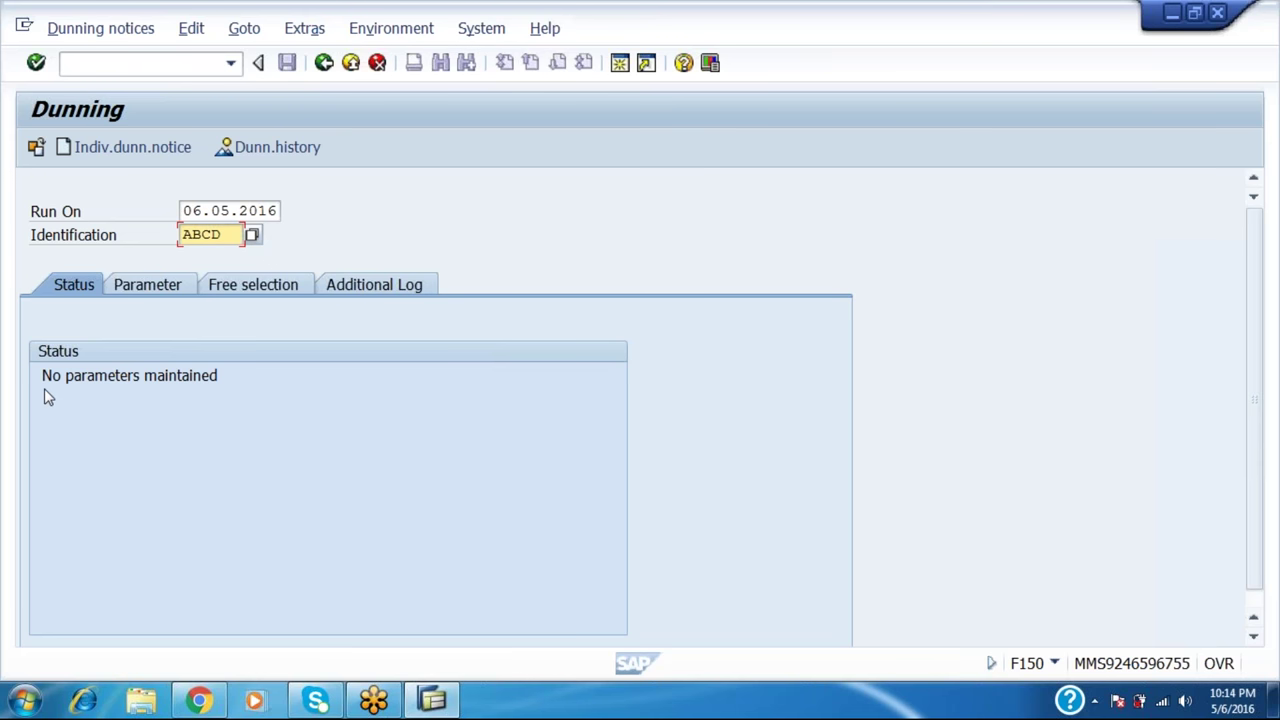
In the dunning run's parameters, set the dunning date to 06.05.2016 and include documents posted up to 03.05.2016
{"action": "left_click", "coordinate": [141, 285]}
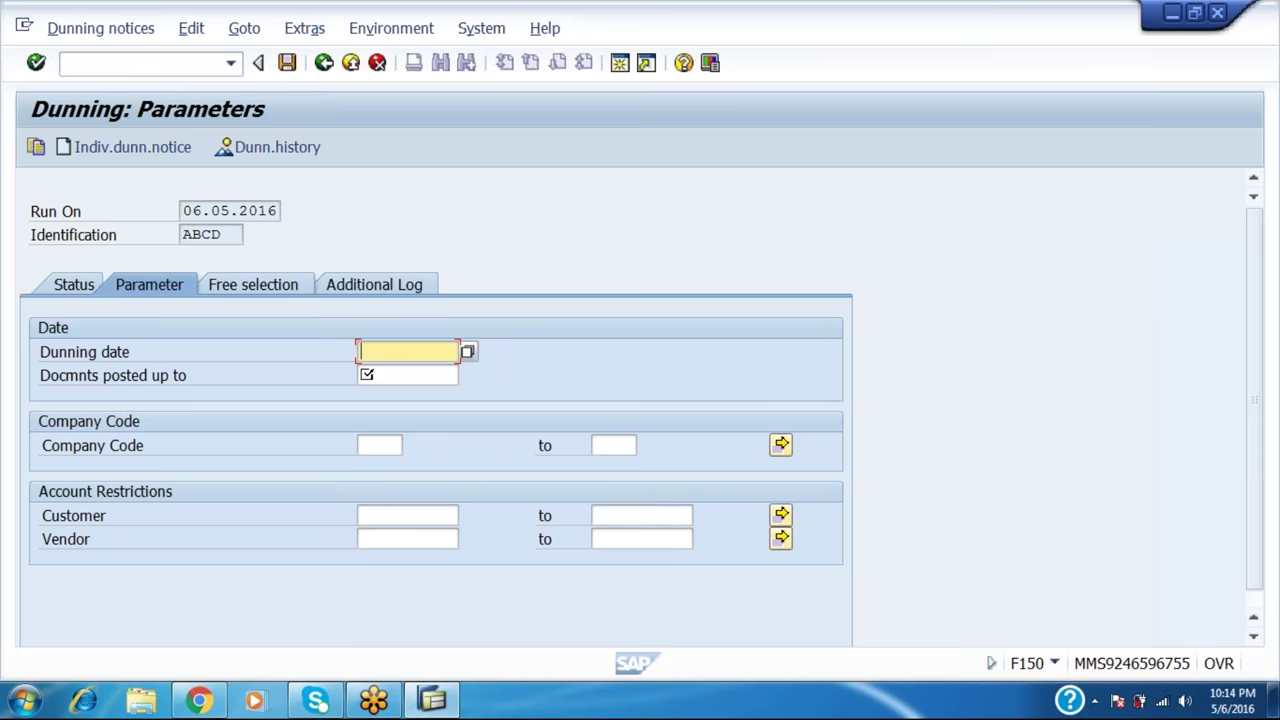
{"action": "type", "text": "06."}
{"action": "type", "text": "05.302"}
{"action": "type", "text": "4"}
{"action": "key", "text": "BackSpace"}
{"action": "key", "text": "BackSpace"}
{"action": "key", "text": "BackSpace"}
{"action": "key", "text": "BackSpace"}
{"action": "type", "text": "2016"}
{"action": "left_click", "coordinate": [405, 375]}
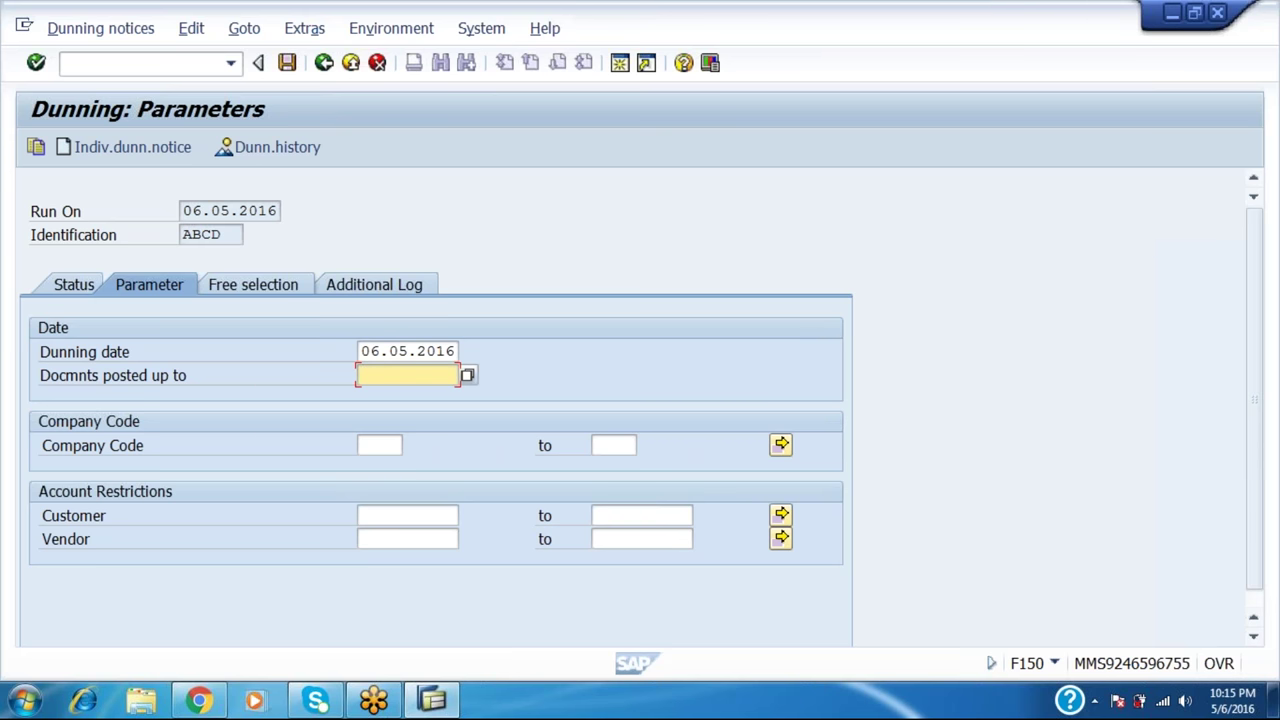
{"action": "type", "text": "03.05.2016"}
Restrict the dunning run to company code HLL1 and customer PURVI AGENCIES, and save the parameters
{"action": "left_click", "coordinate": [380, 445]}
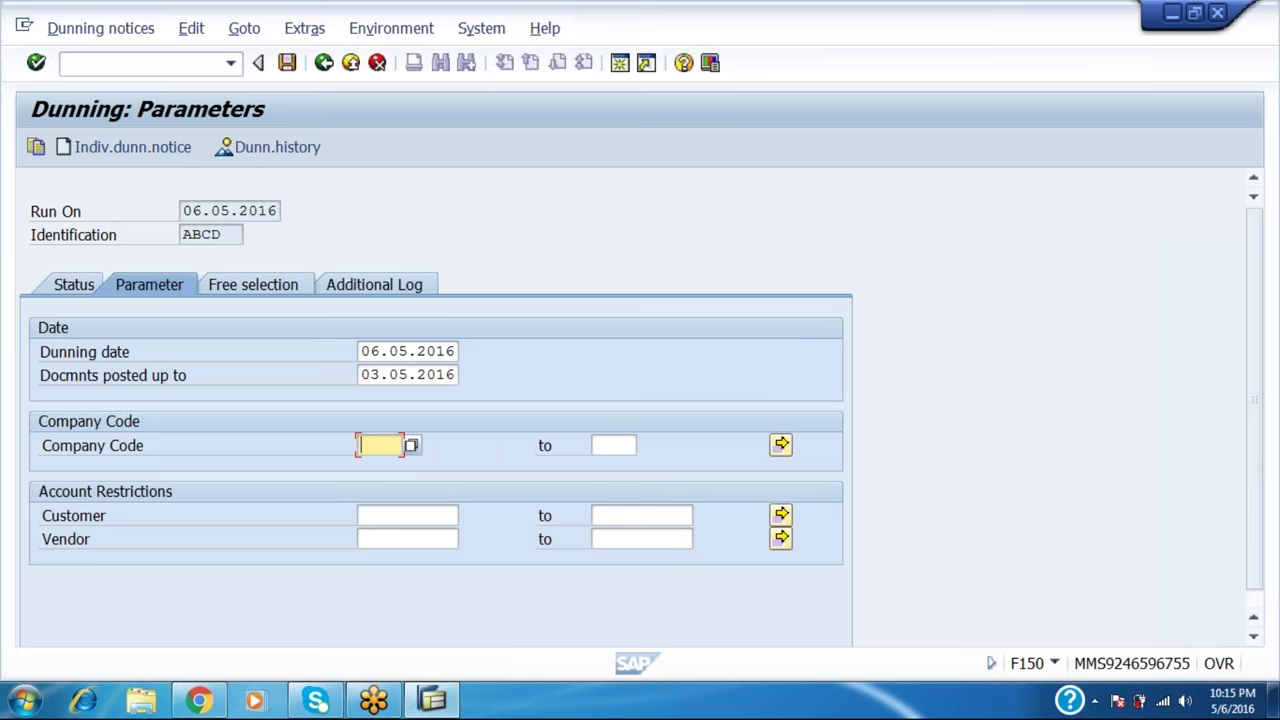
{"action": "type", "text": "HLL1"}
{"action": "left_click", "coordinate": [406, 513]}
{"action": "left_click", "coordinate": [468, 516]}
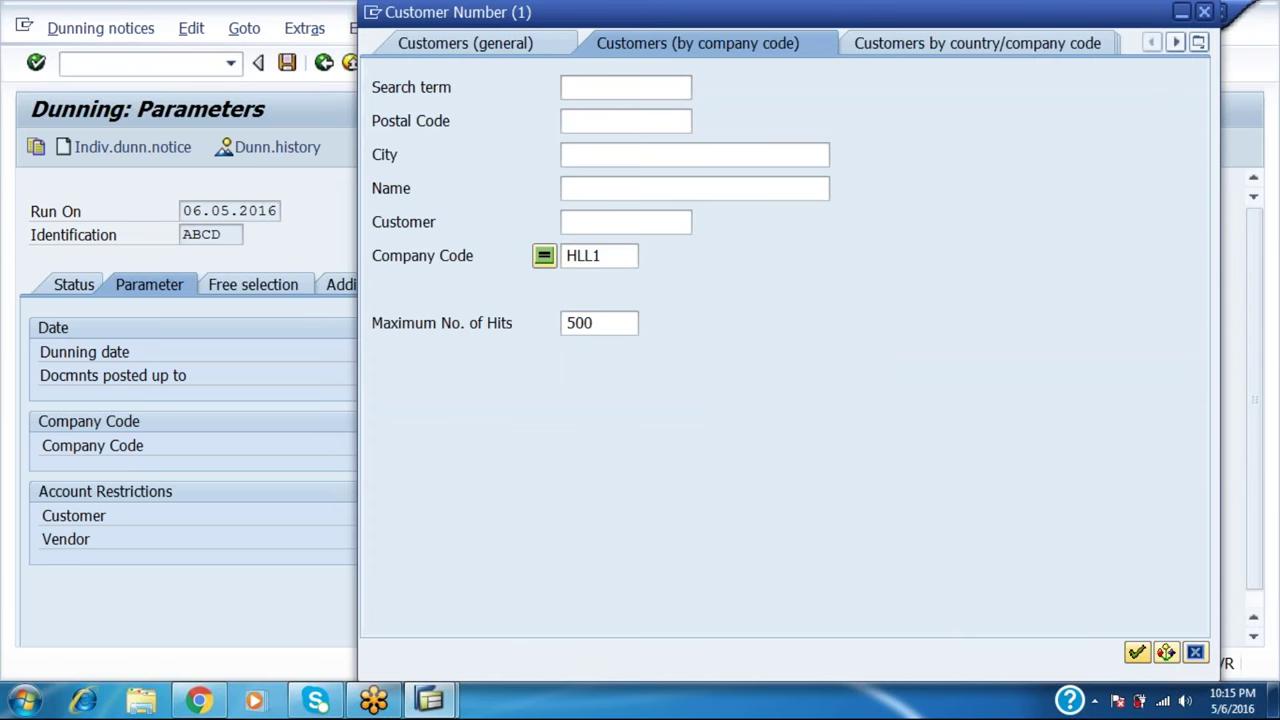
{"action": "key", "text": "Return"}
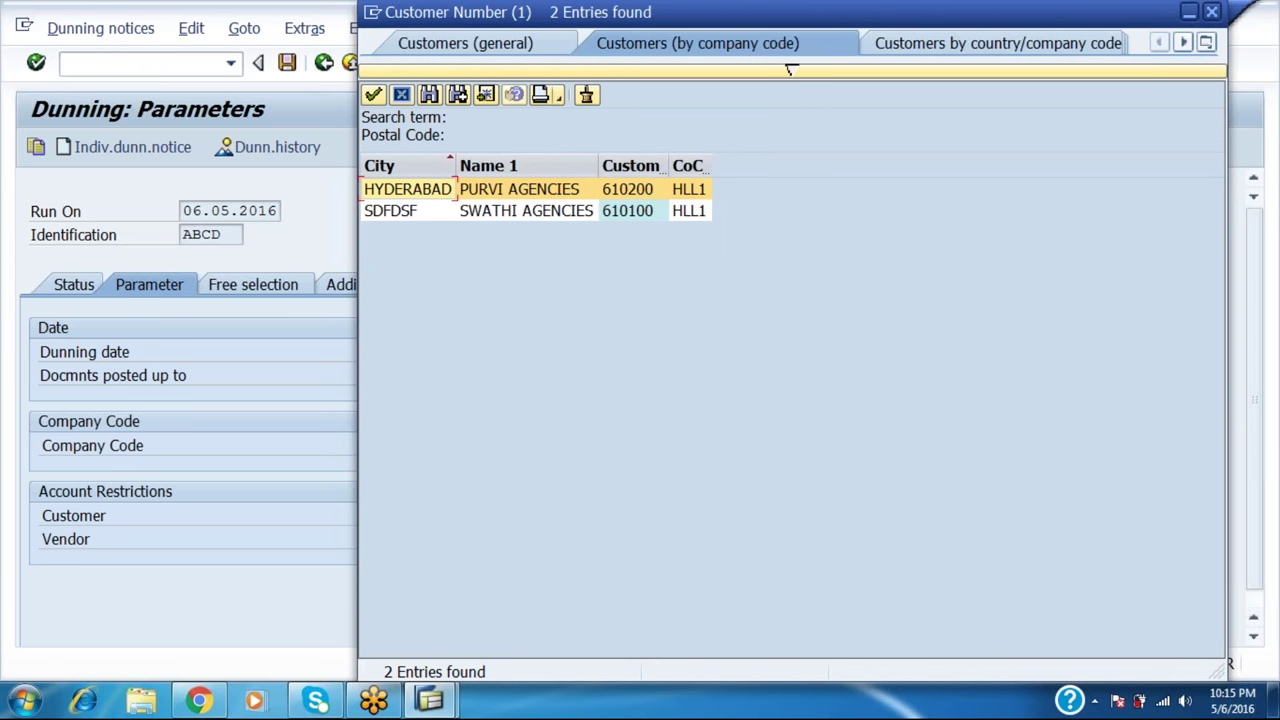
{"action": "key", "text": "Return"}
{"action": "key", "text": "Return"}
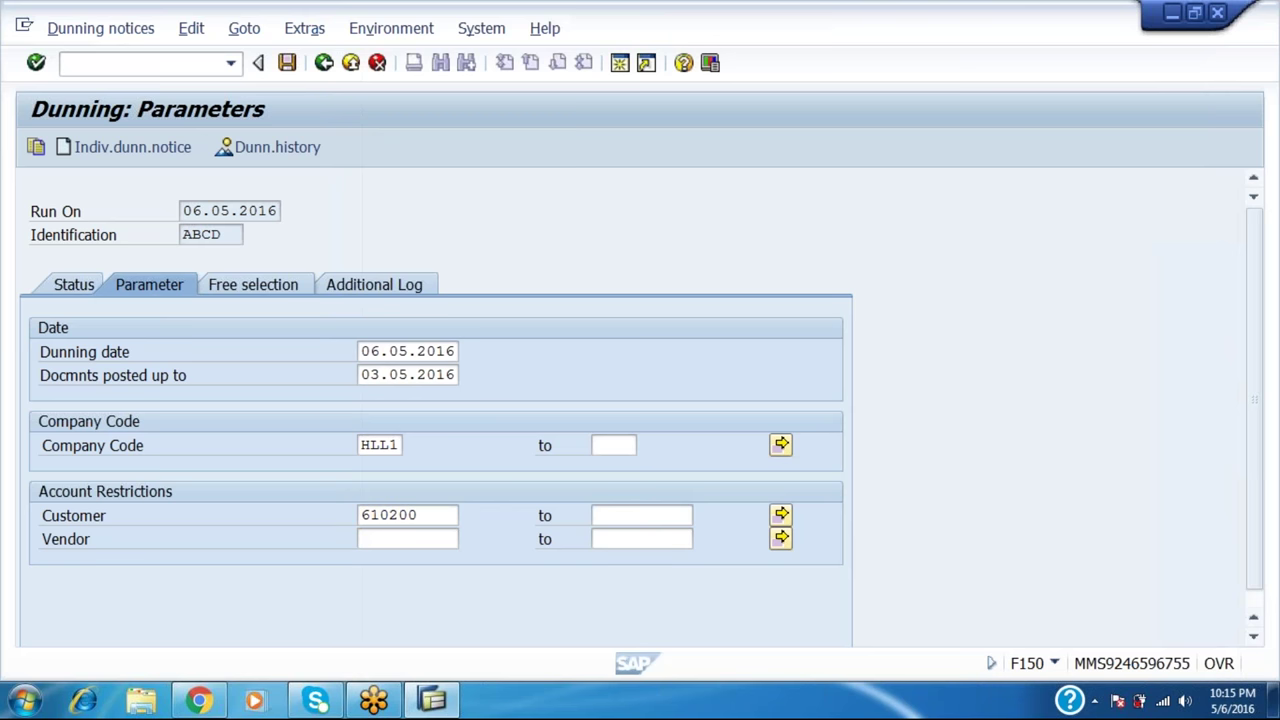
{"action": "left_click", "coordinate": [288, 63]}
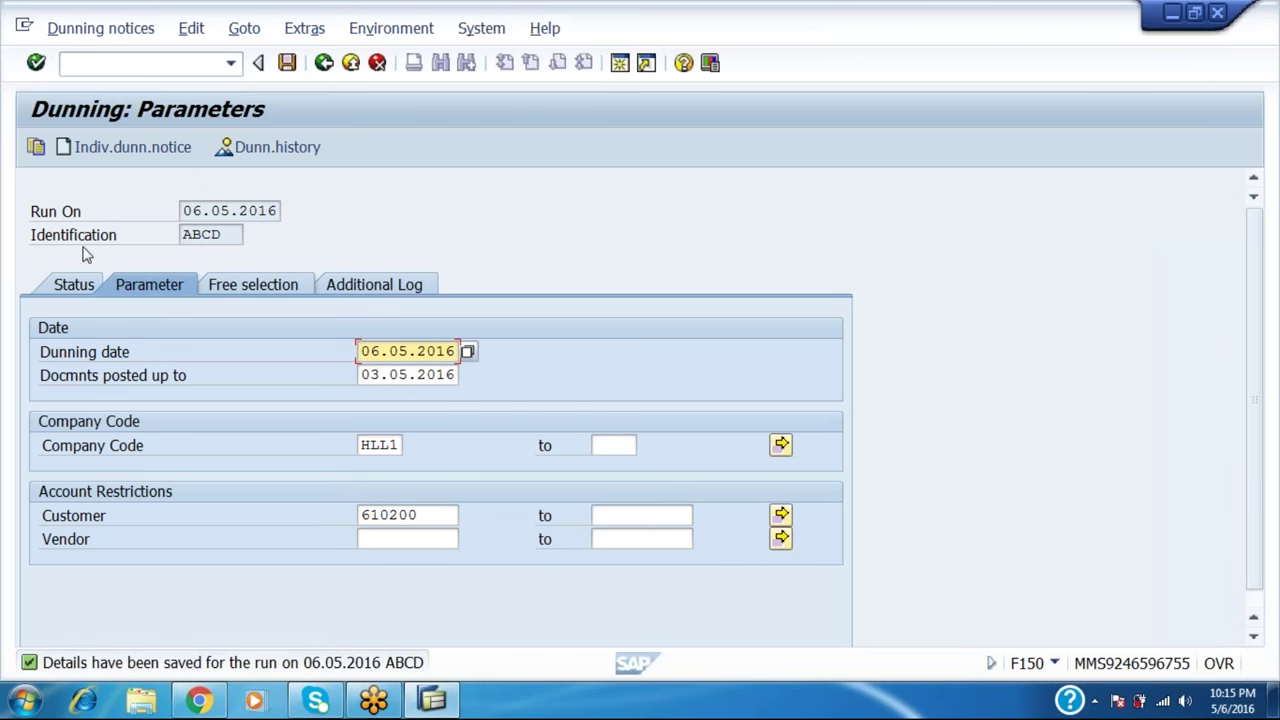
Schedule the dunning selection to start immediately with output device LP01, and refresh the run status
{"action": "left_click", "coordinate": [85, 284]}
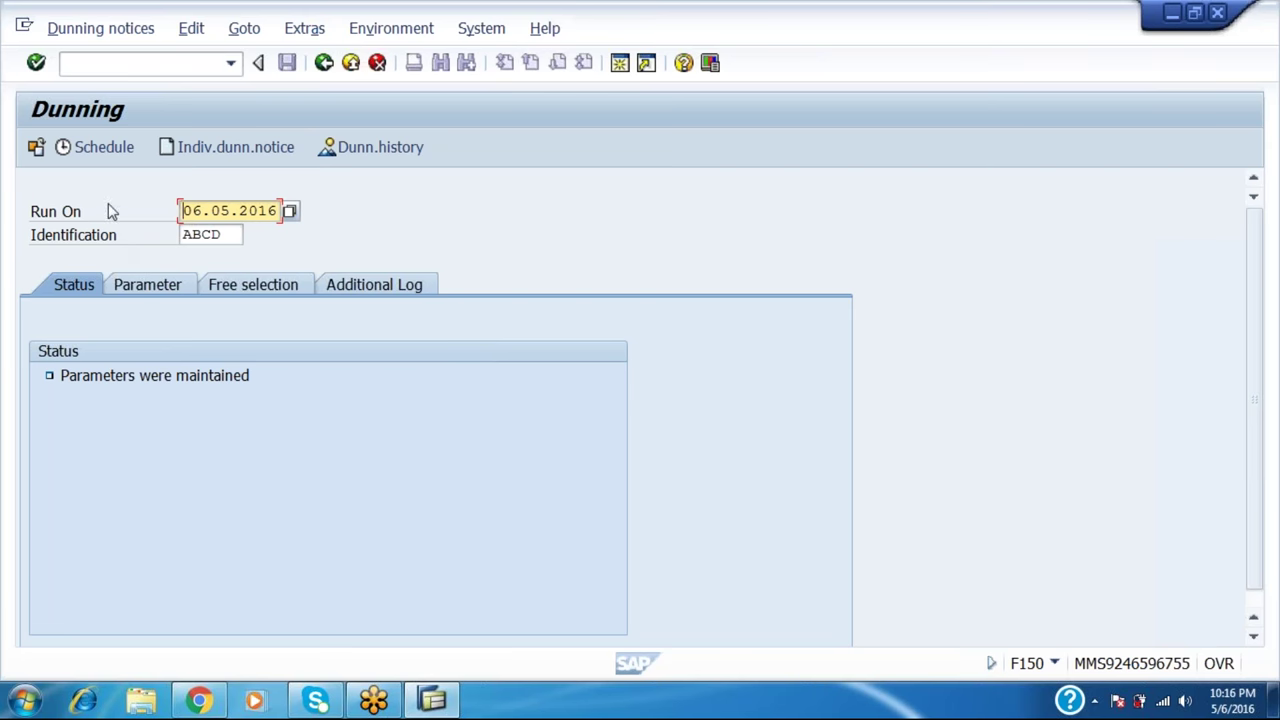
{"action": "left_click", "coordinate": [105, 148]}
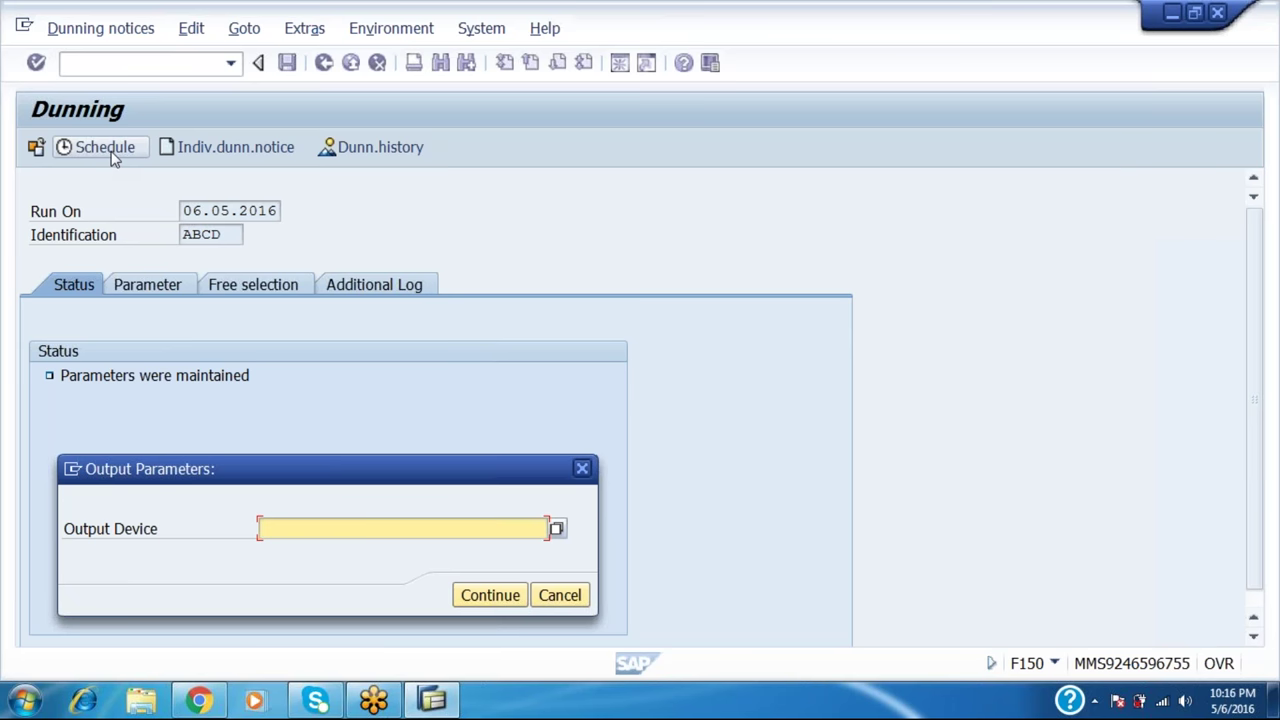
{"action": "type", "text": "L"}
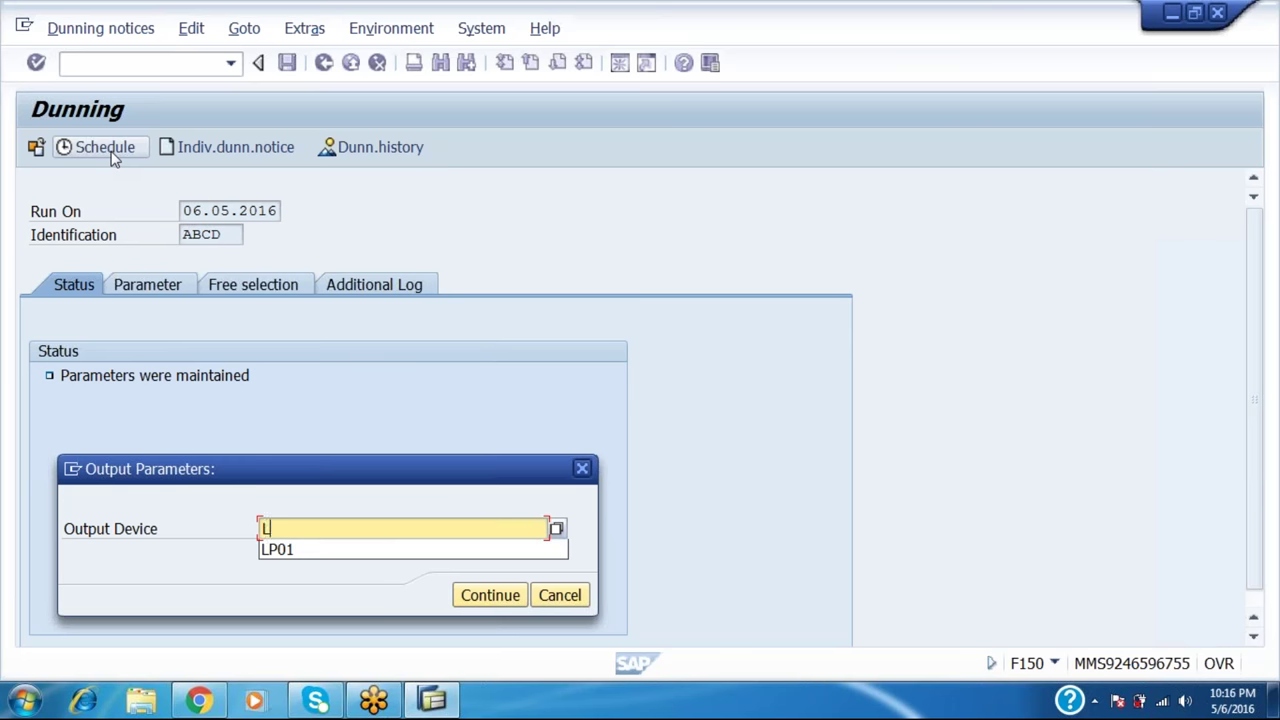
{"action": "type", "text": "P01"}
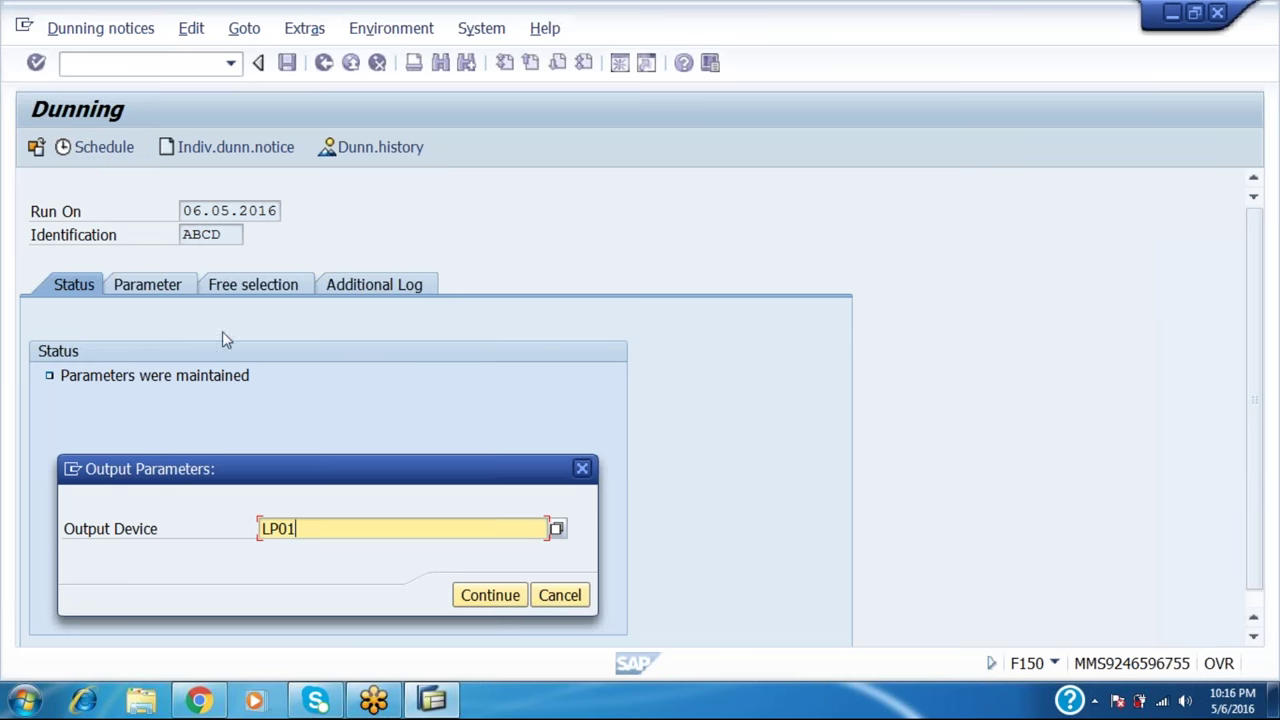
{"action": "left_click", "coordinate": [490, 597]}
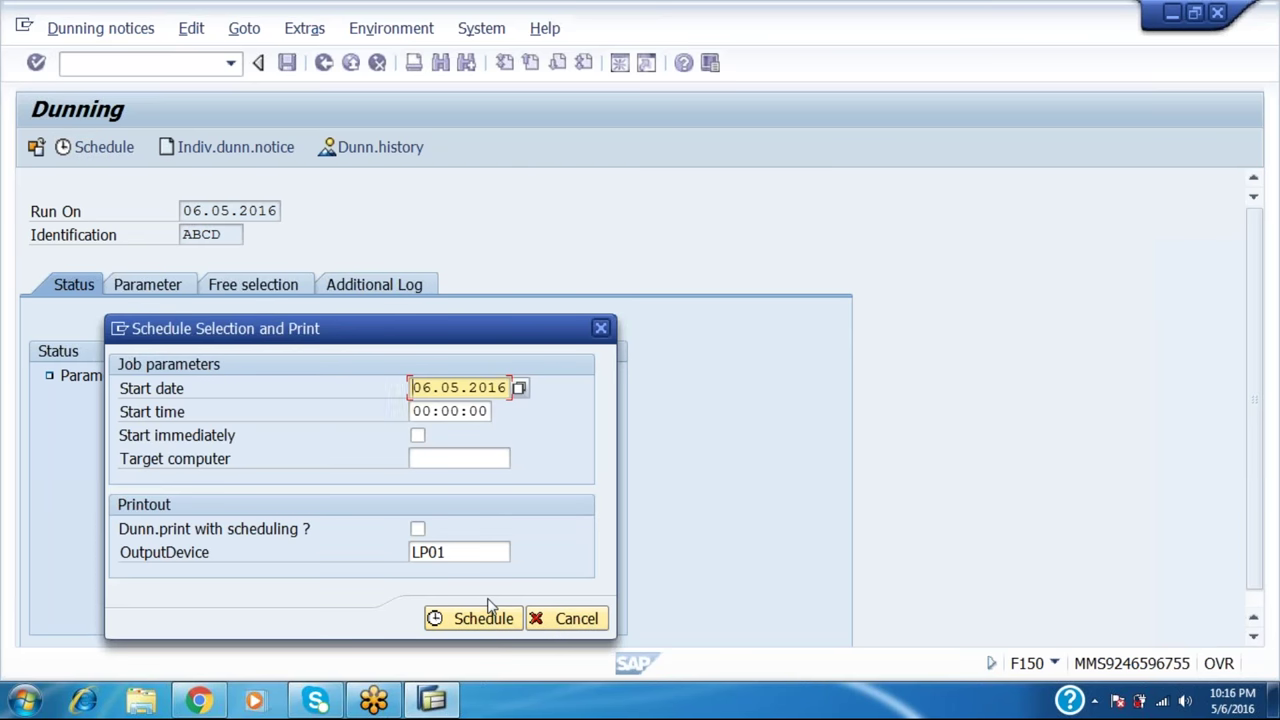
{"action": "left_click", "coordinate": [417, 438]}
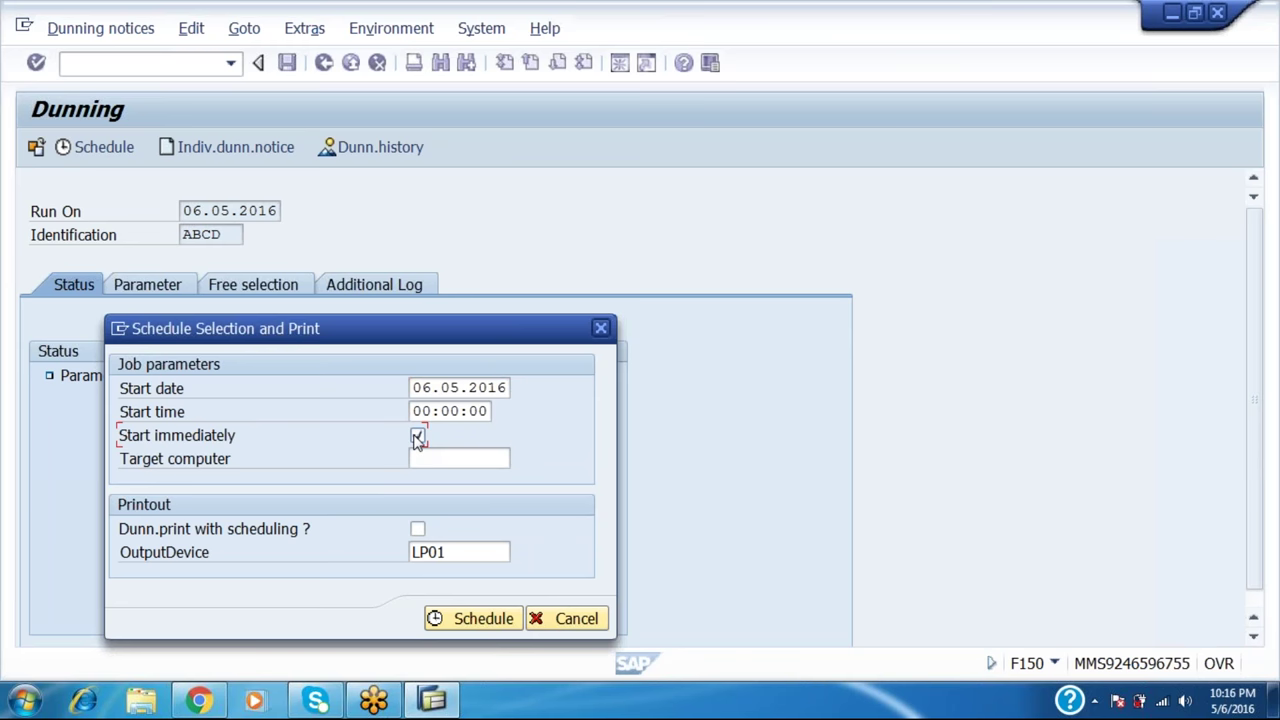
{"action": "left_click", "coordinate": [475, 628]}
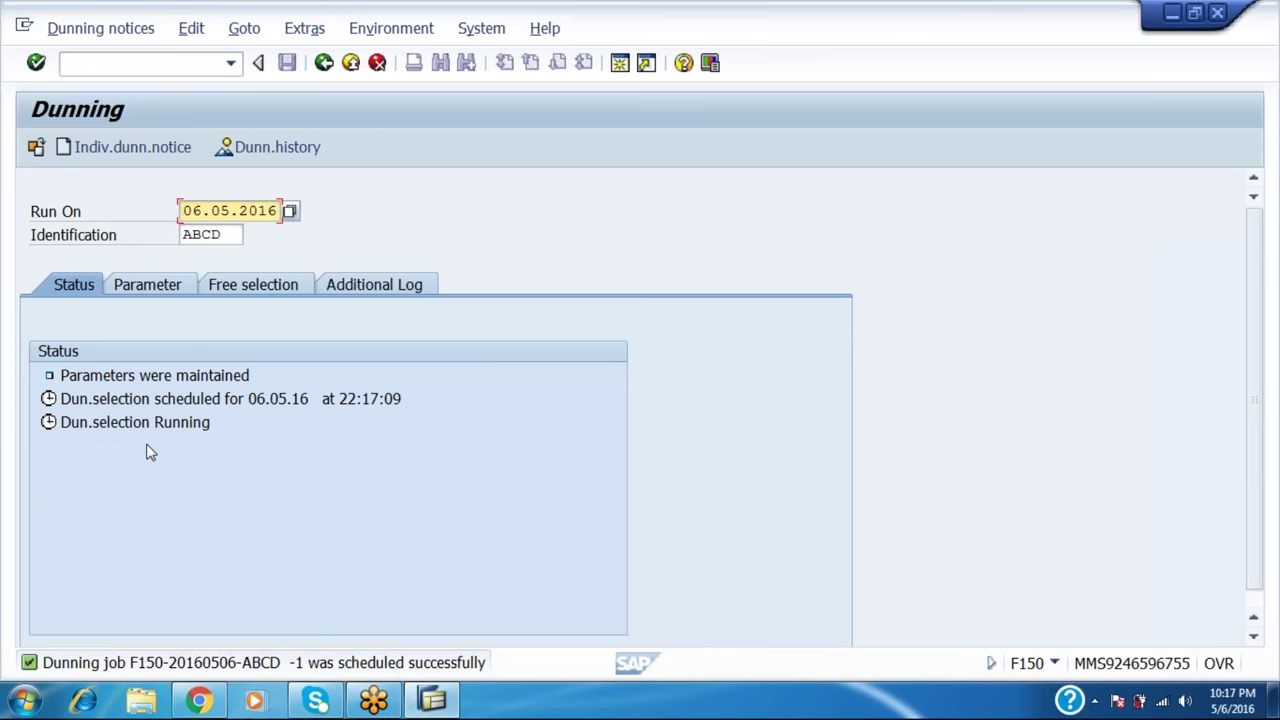
{"action": "left_click", "coordinate": [36, 63]}
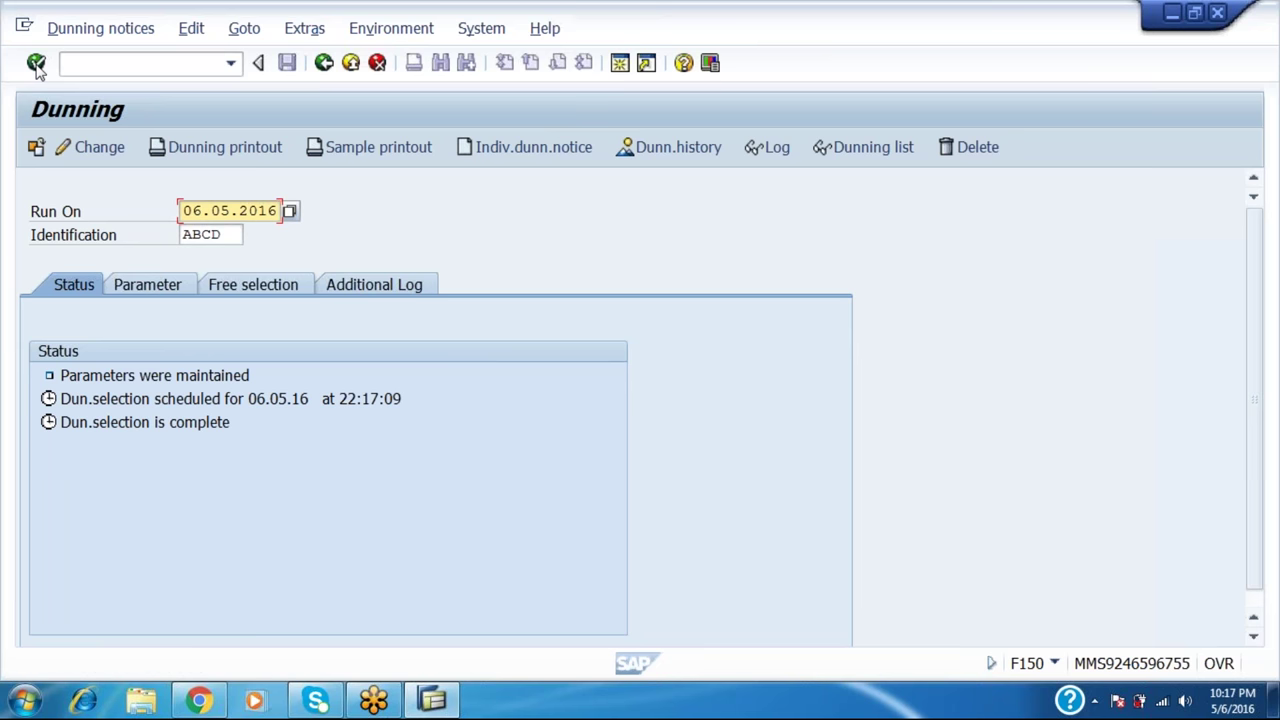
{"action": "left_click", "coordinate": [36, 63]}
Schedule the dunning printout for the run on output device LP01 and refresh the run status
{"action": "left_click", "coordinate": [189, 155]}
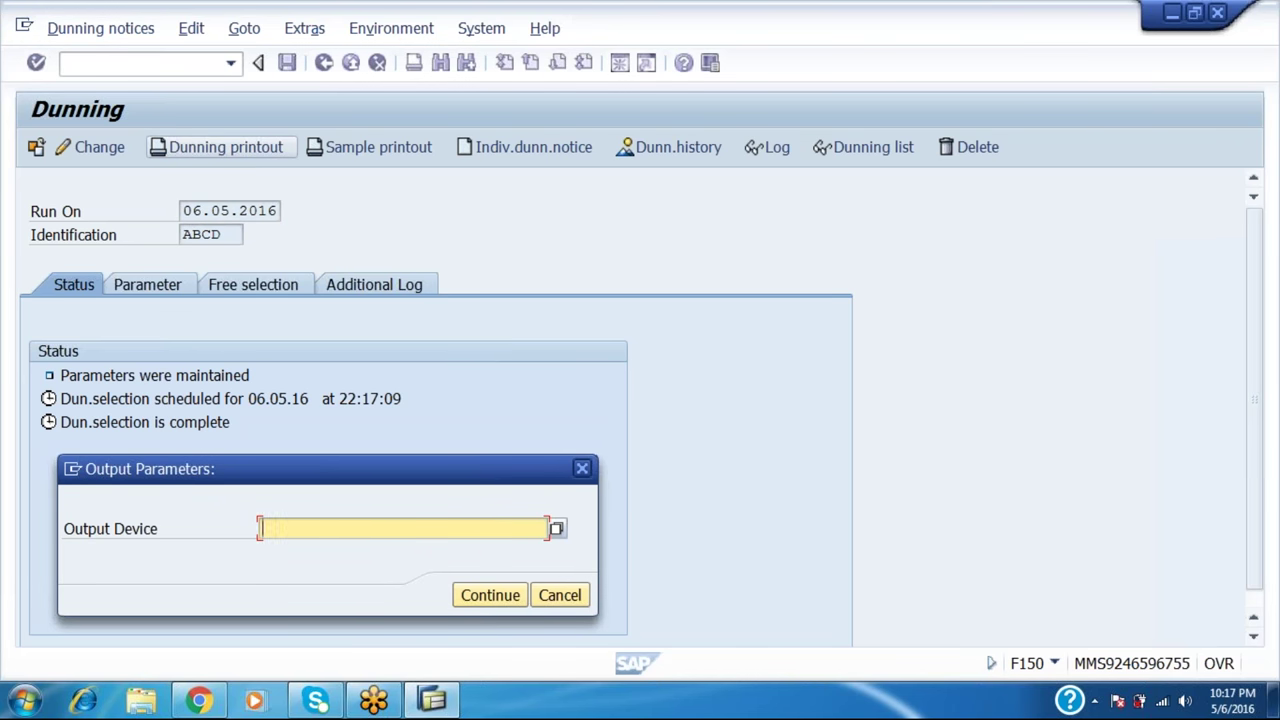
{"action": "type", "text": "LP01"}
{"action": "key", "text": "Return"}
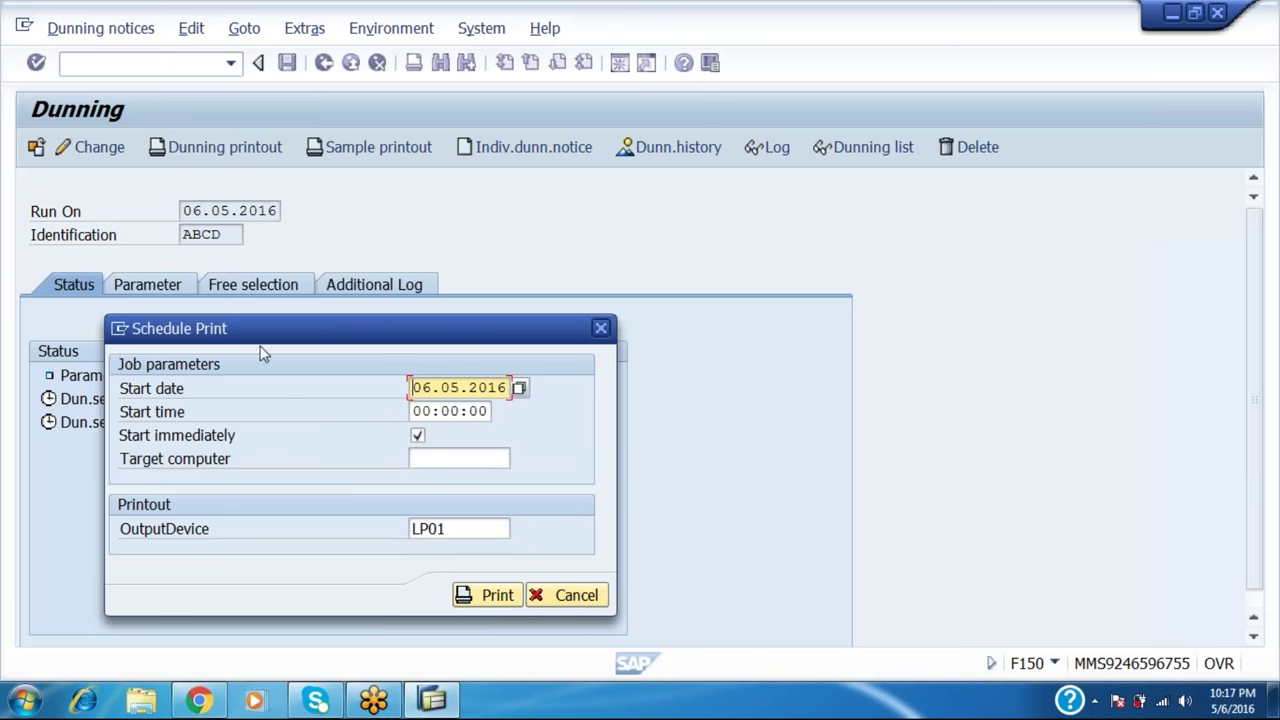
{"action": "left_click", "coordinate": [497, 595]}
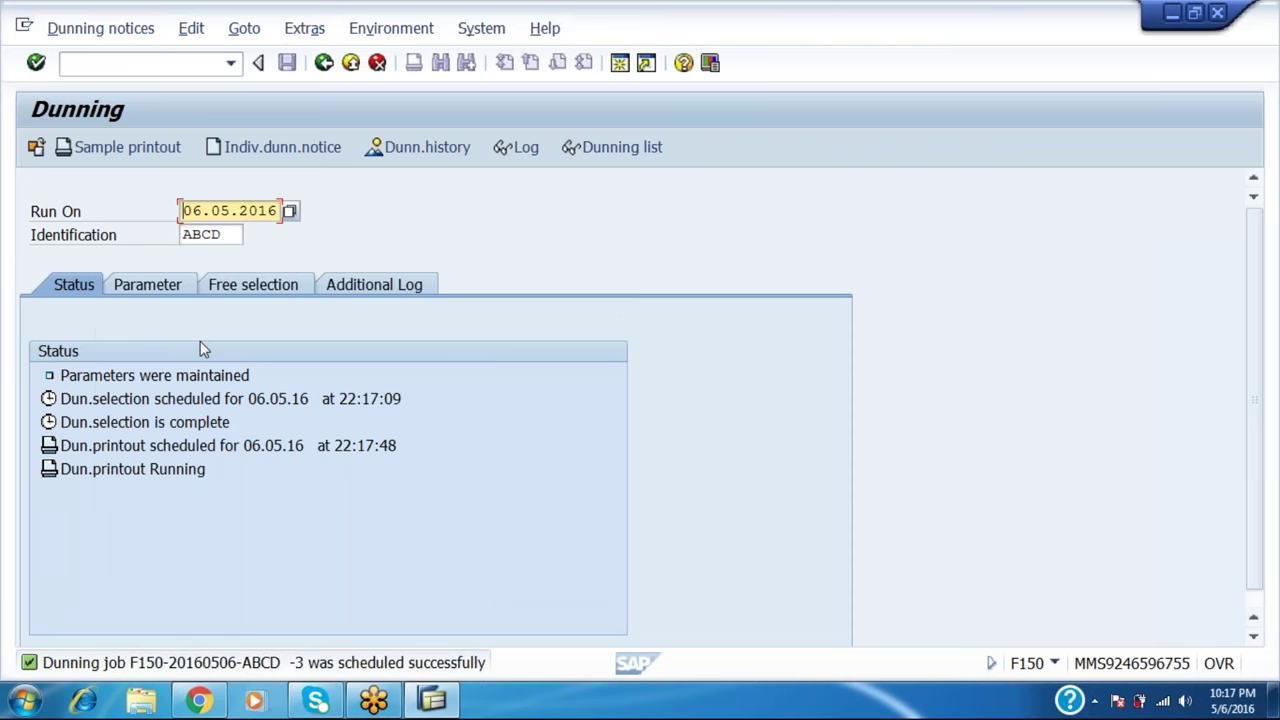
{"action": "left_click", "coordinate": [37, 62]}
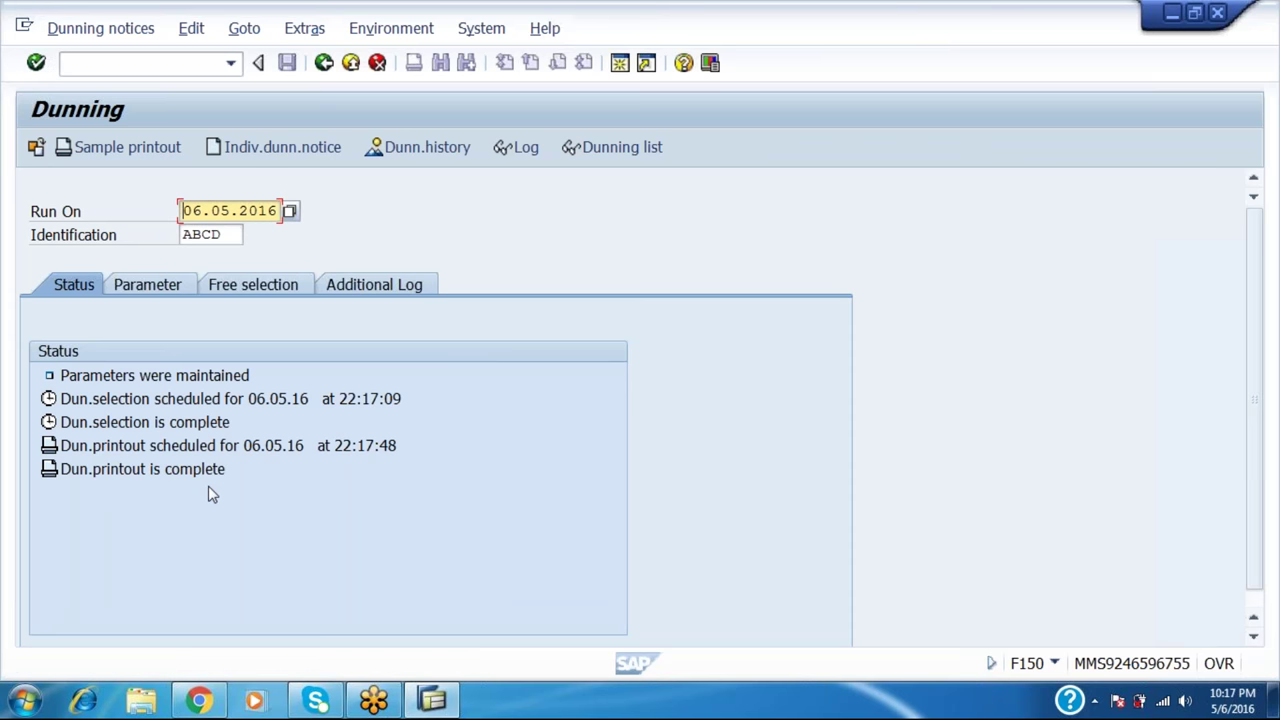
Start a sample printout of the dunning run on output device LP01
{"action": "left_click", "coordinate": [155, 157]}
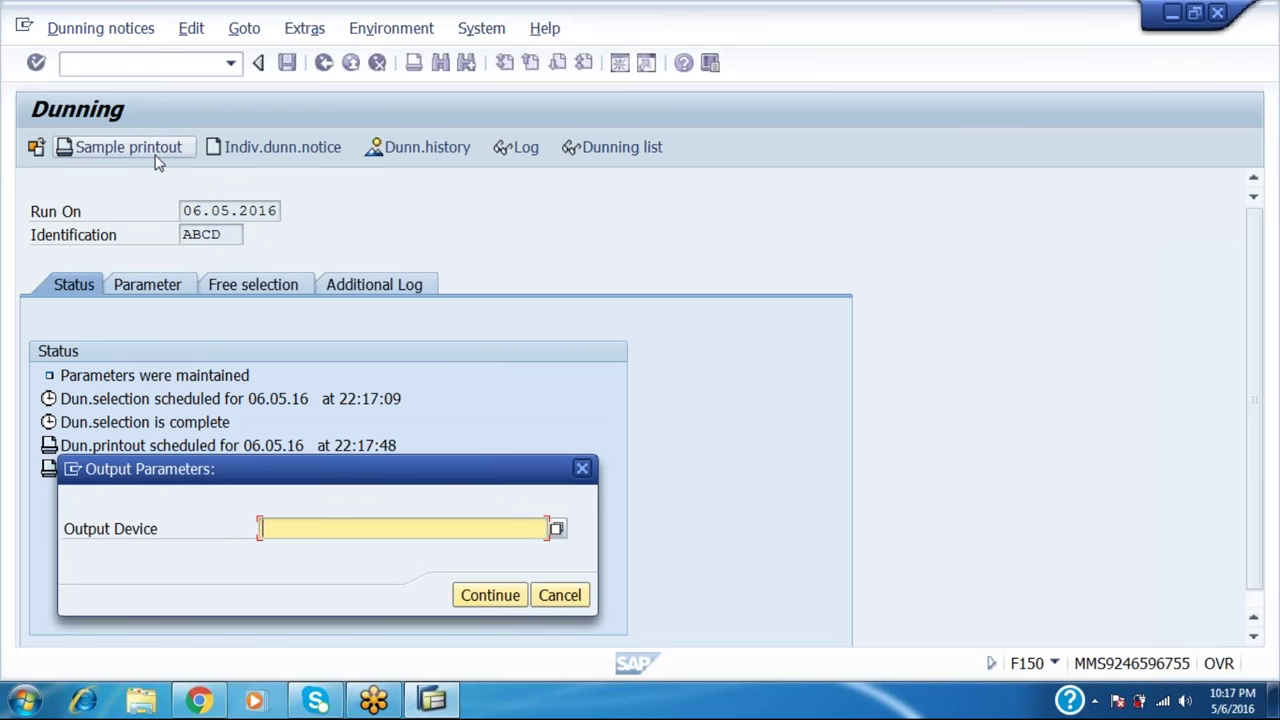
{"action": "type", "text": "LP0"}
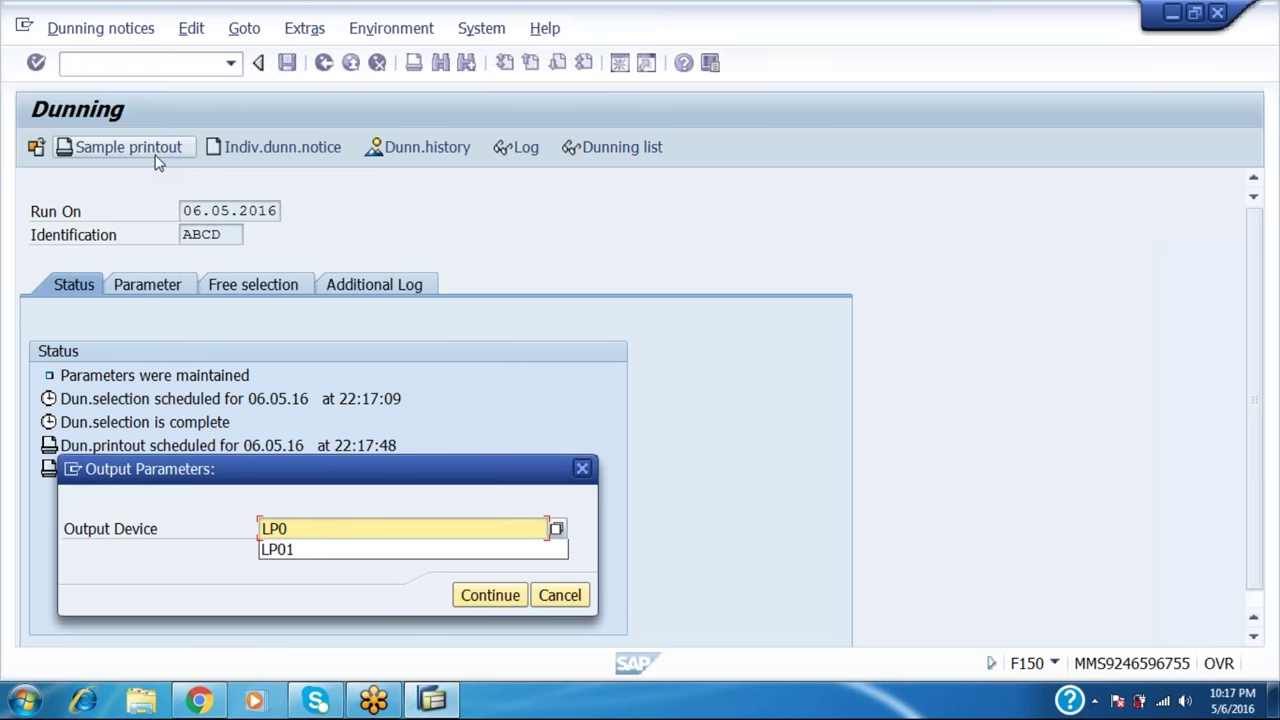
{"action": "type", "text": "1"}
{"action": "key", "text": "Return"}
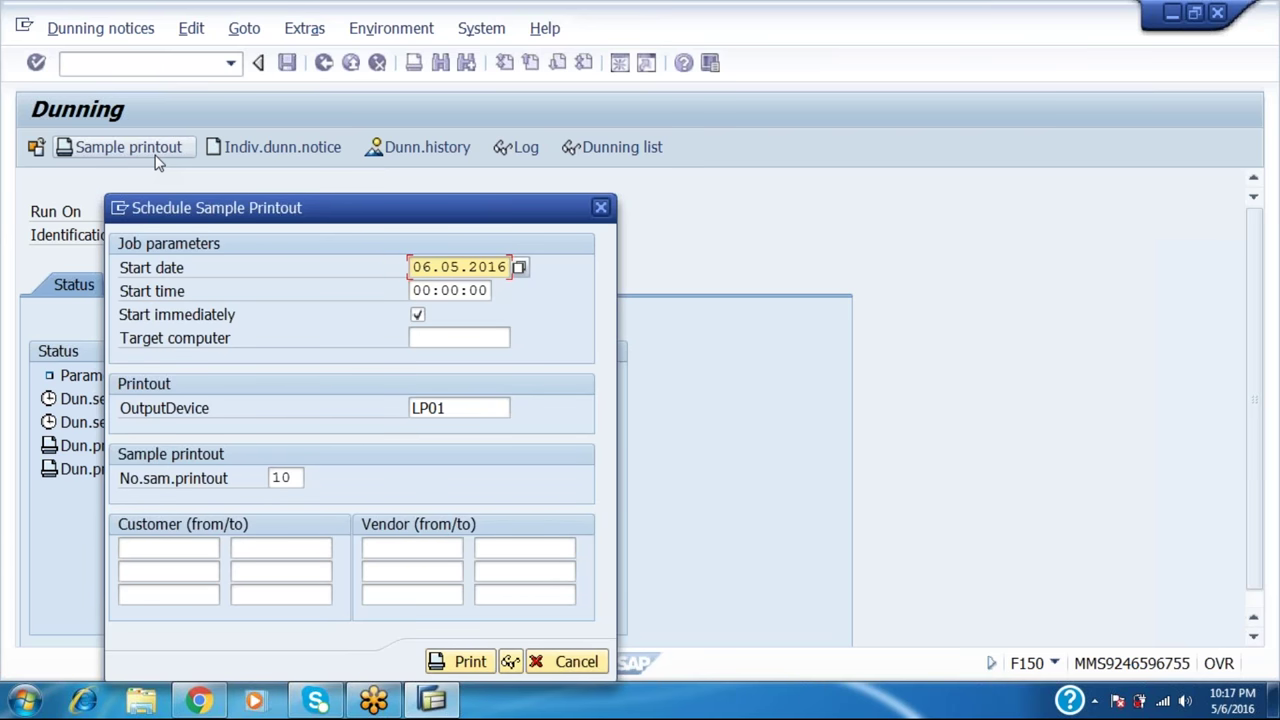
{"action": "key", "text": "Down"}
{"action": "key", "text": "Down"}
{"action": "key", "text": "Down"}
{"action": "key", "text": "Down"}
{"action": "key", "text": "Down"}
{"action": "key", "text": "Down"}
{"action": "key", "text": "Down"}
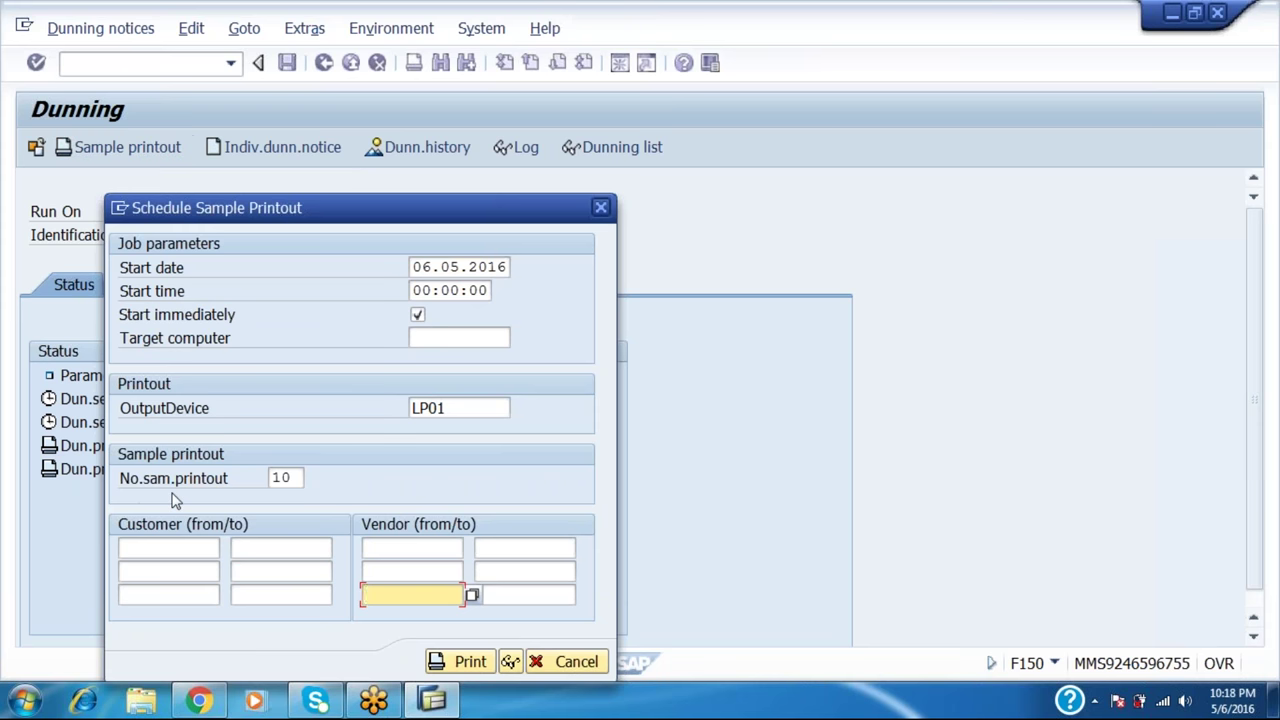
Limit the sample printout to customer PURVI AGENCIES, picked from the HLL1 customers, and preview the dunning notice
{"action": "left_click", "coordinate": [197, 546]}
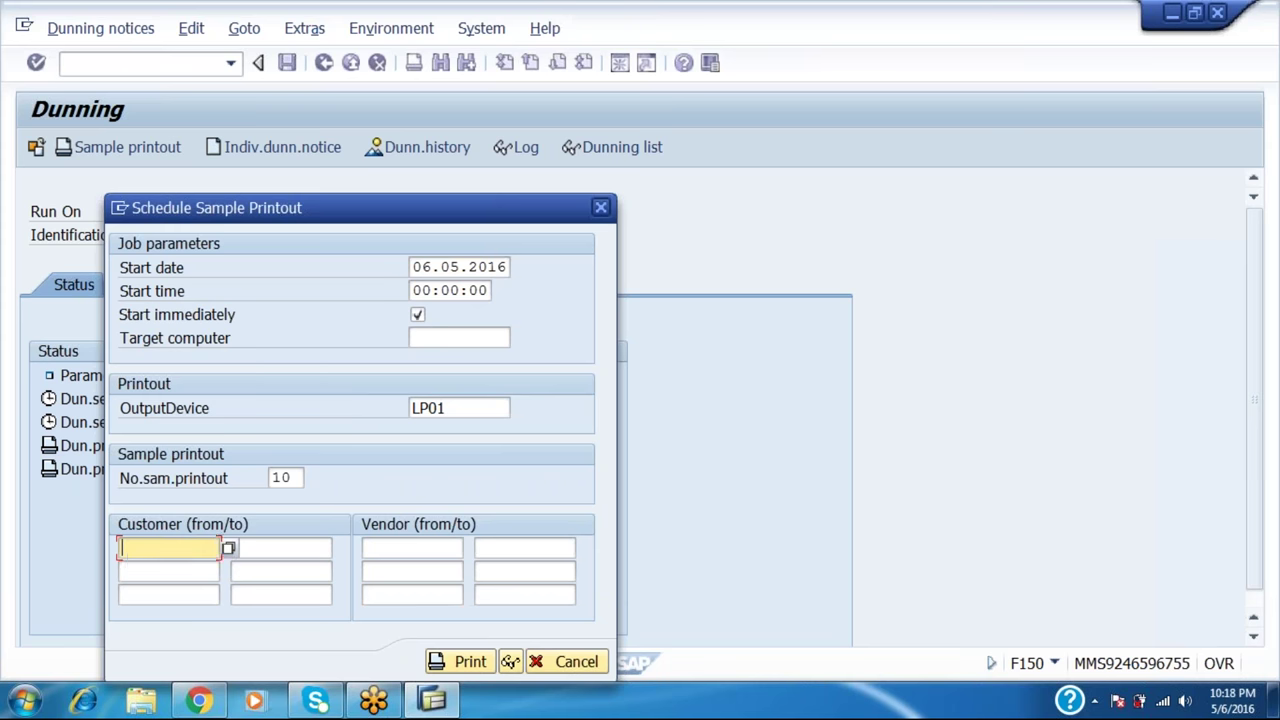
{"action": "left_click", "coordinate": [227, 547]}
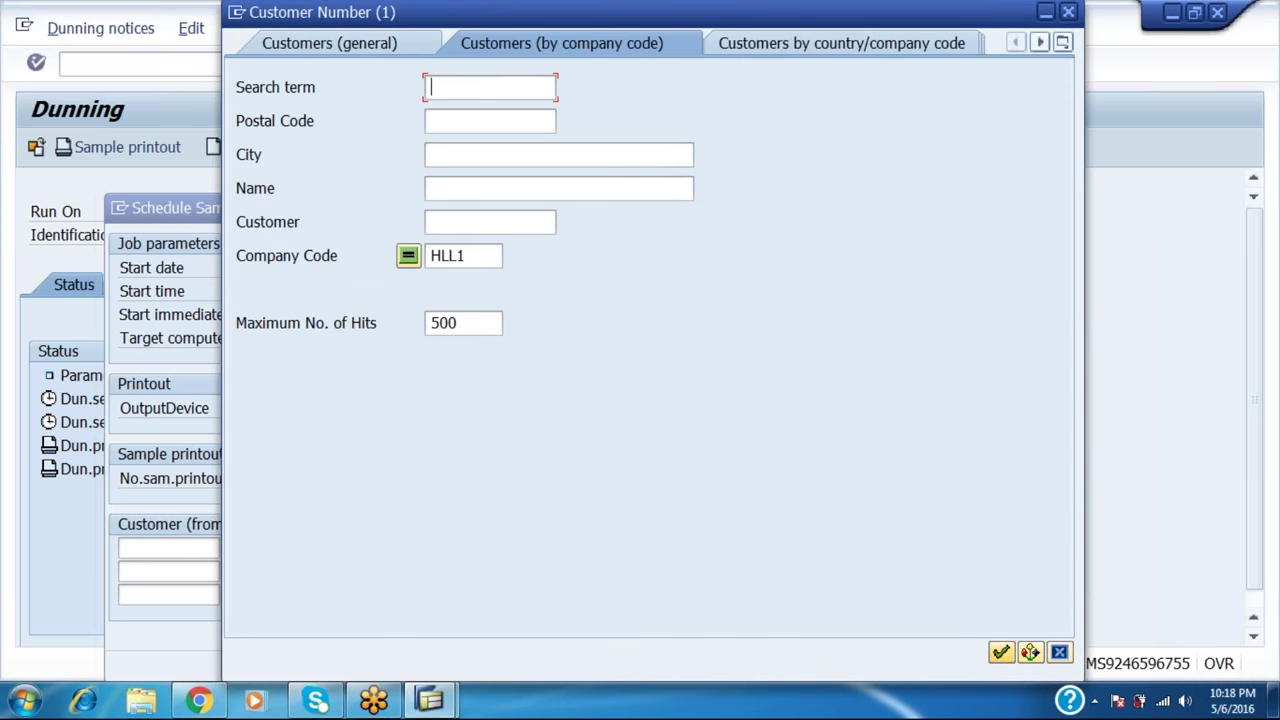
{"action": "key", "text": "Return"}
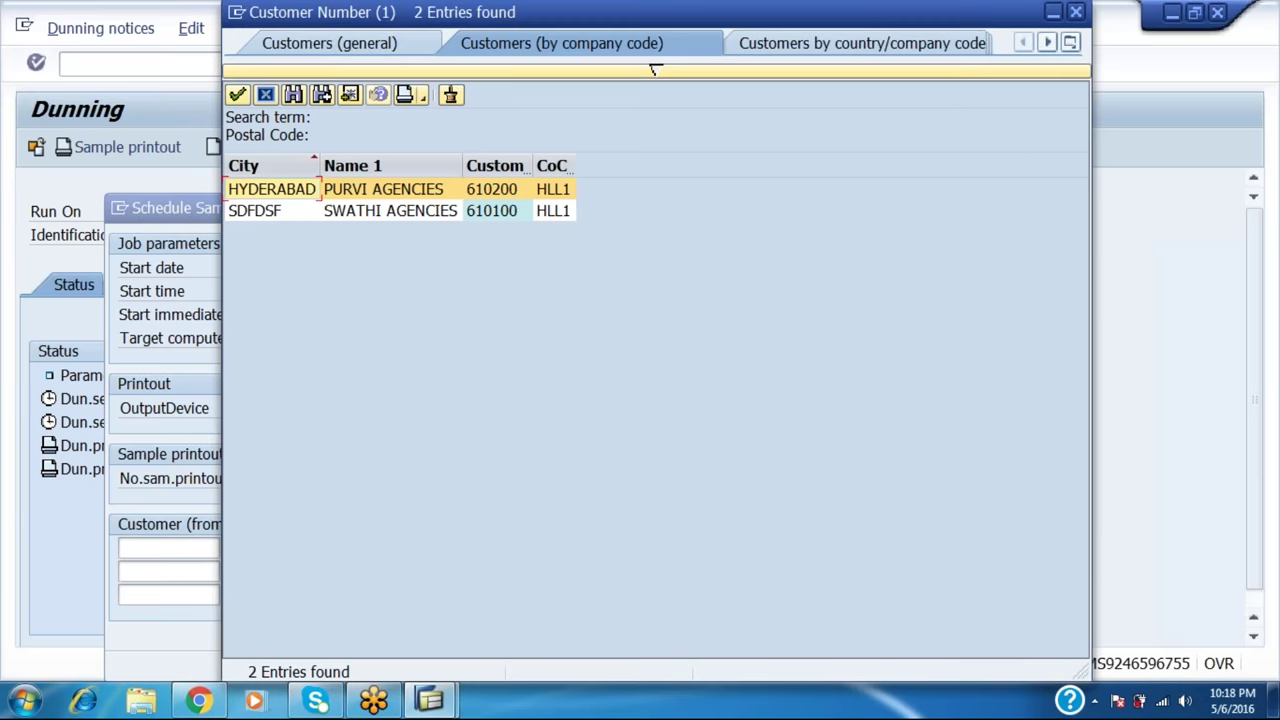
{"action": "key", "text": "Return"}
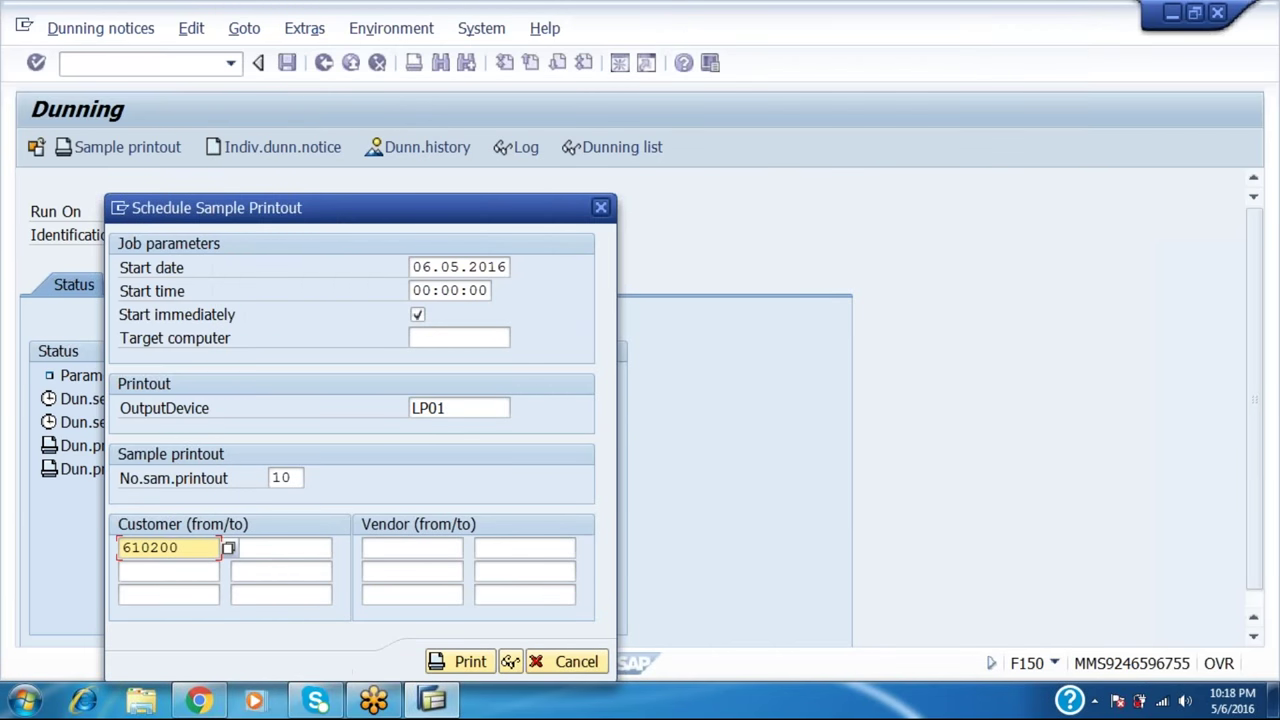
{"action": "left_click", "coordinate": [507, 664]}
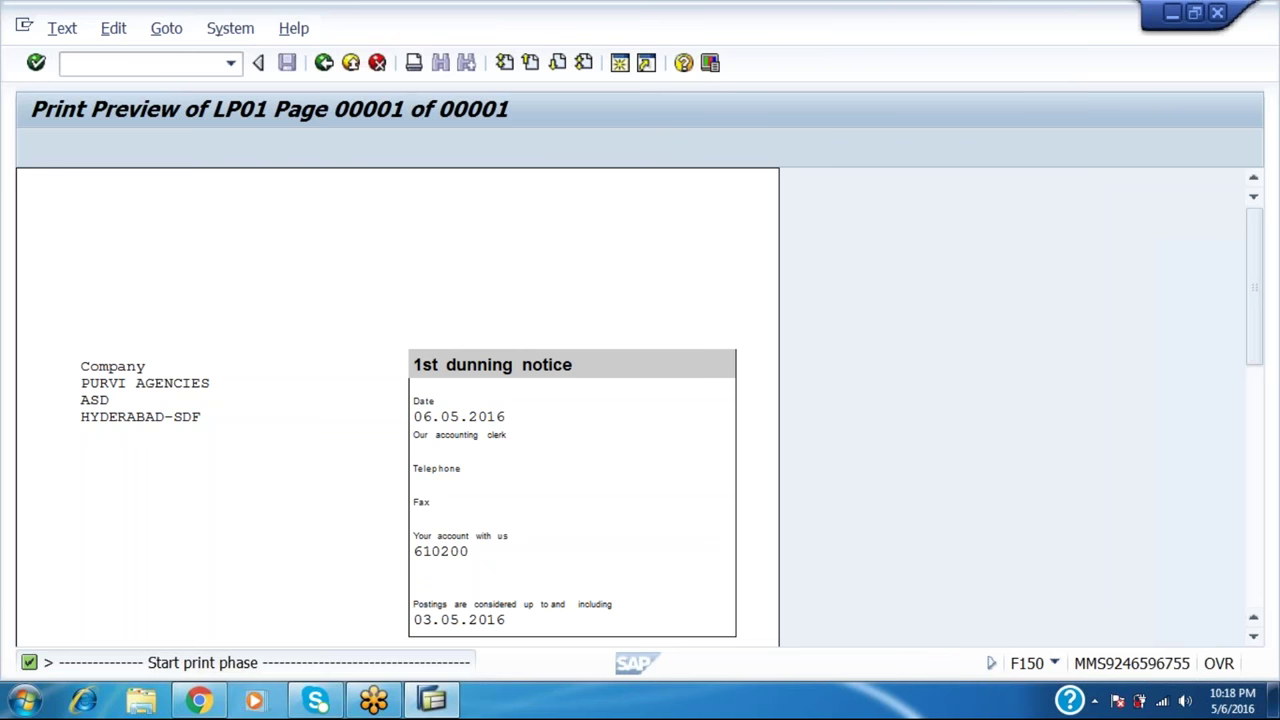
Read the previewed dunning notice down to its list of due invoices and dunning charge, and return to the run status
{"action": "scroll", "coordinate": [397, 400], "scroll_direction": "down", "scroll_amount": 3}
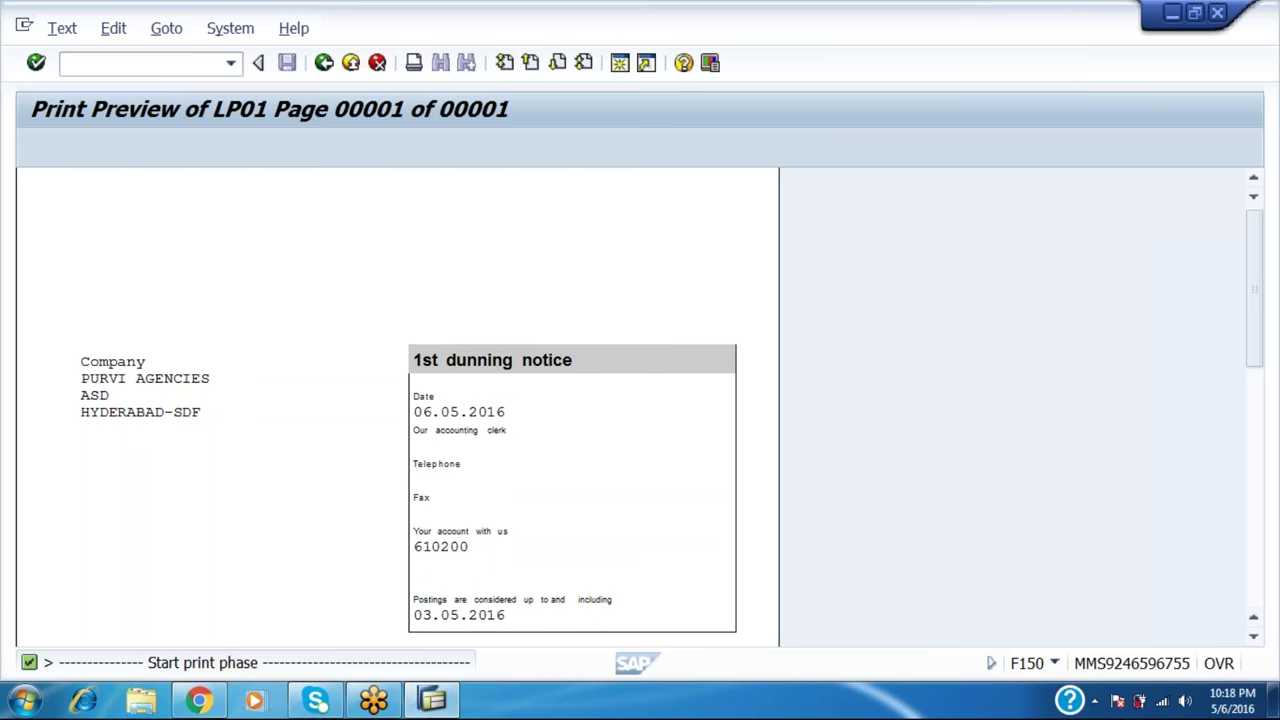
{"action": "scroll", "coordinate": [397, 400], "scroll_direction": "down", "scroll_amount": 8}
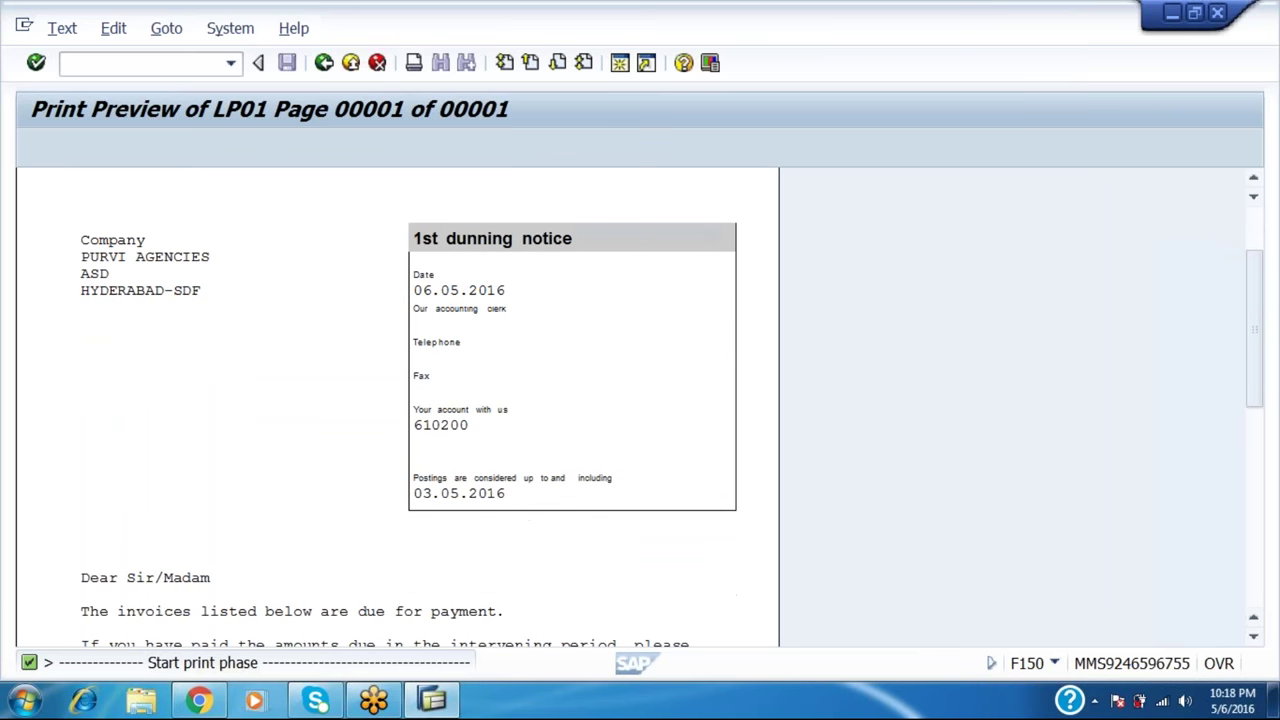
{"action": "scroll", "coordinate": [397, 400], "scroll_direction": "down", "scroll_amount": 5}
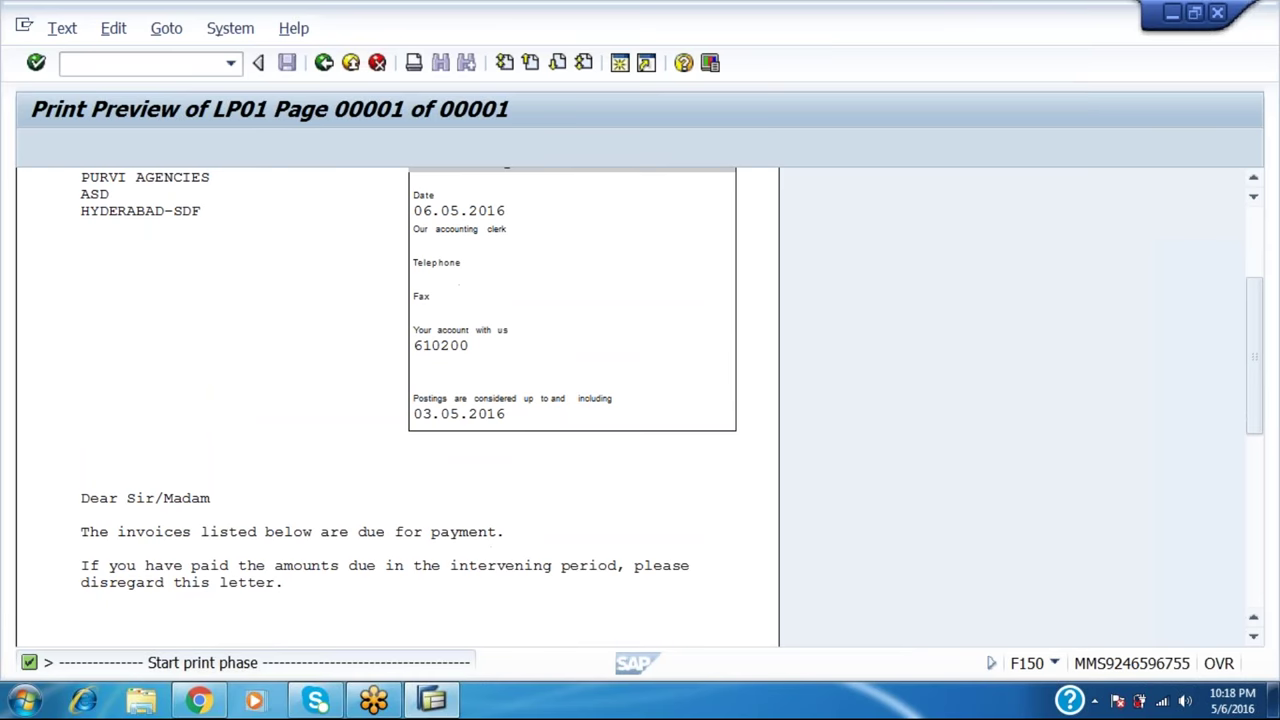
{"action": "scroll", "coordinate": [397, 400], "scroll_direction": "down", "scroll_amount": 4}
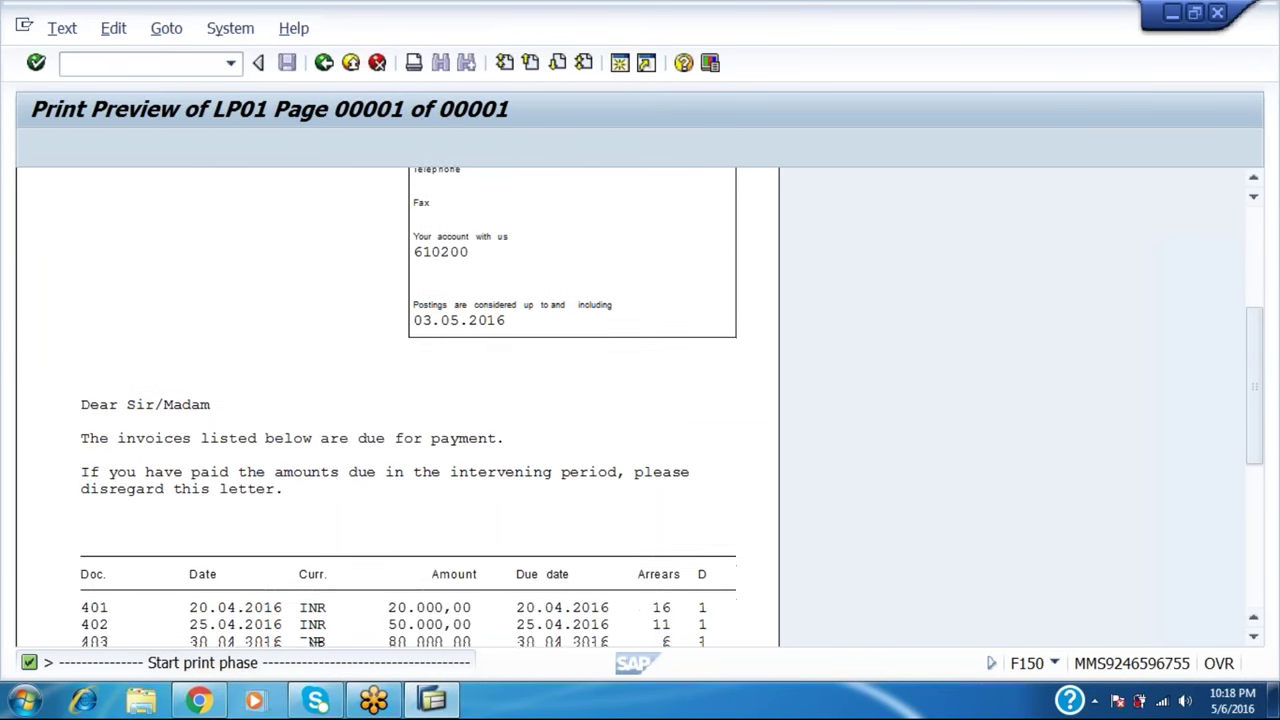
{"action": "scroll", "coordinate": [397, 400], "scroll_direction": "down", "scroll_amount": 2}
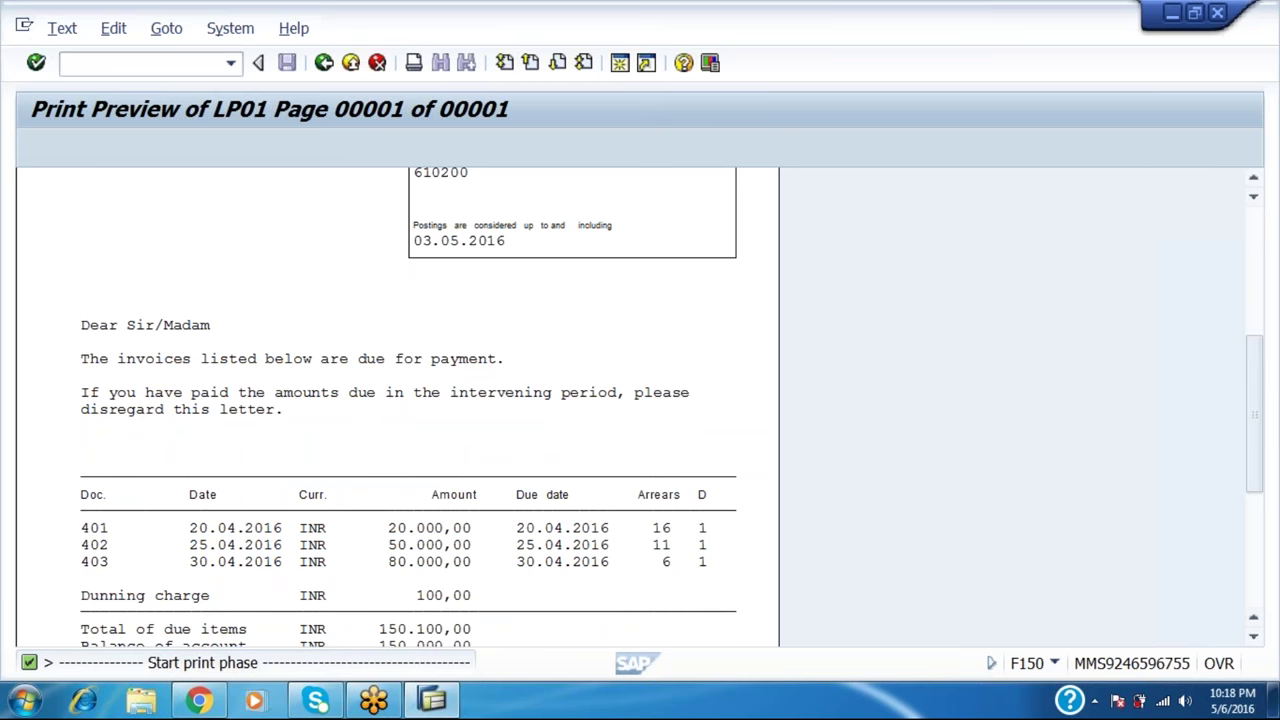
{"action": "key", "text": "F3"}
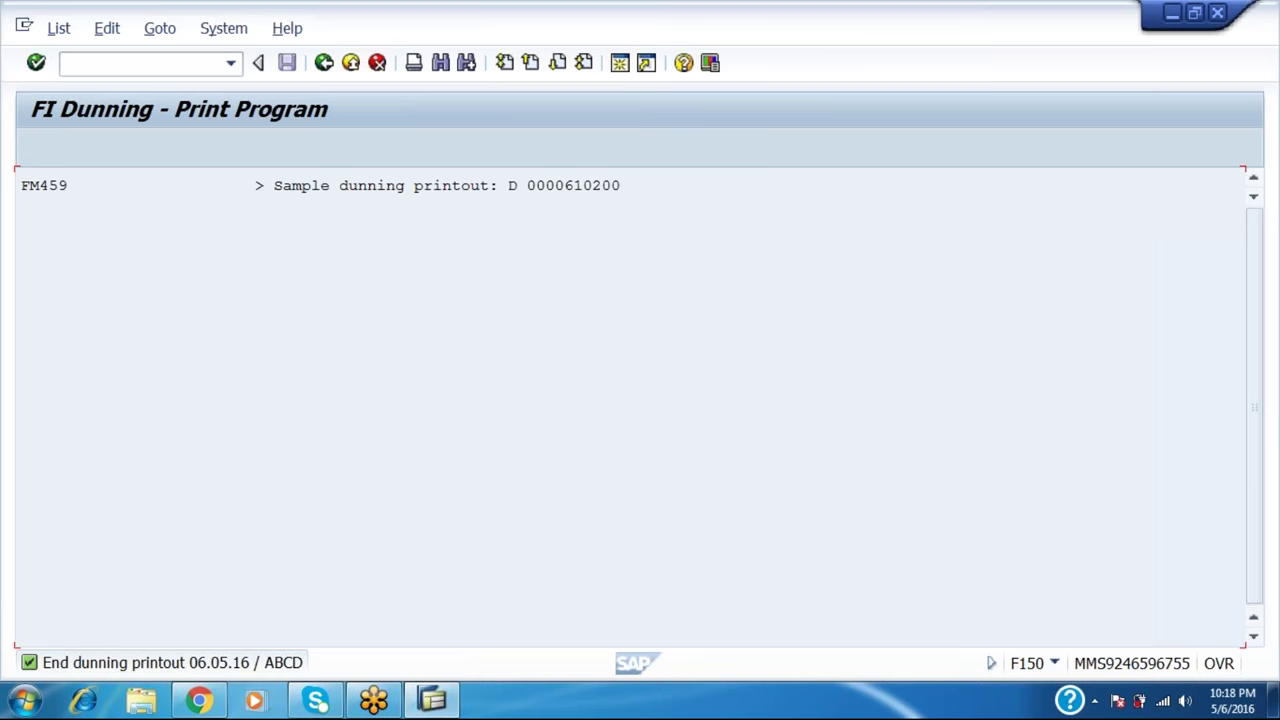
{"action": "key", "text": "F3"}
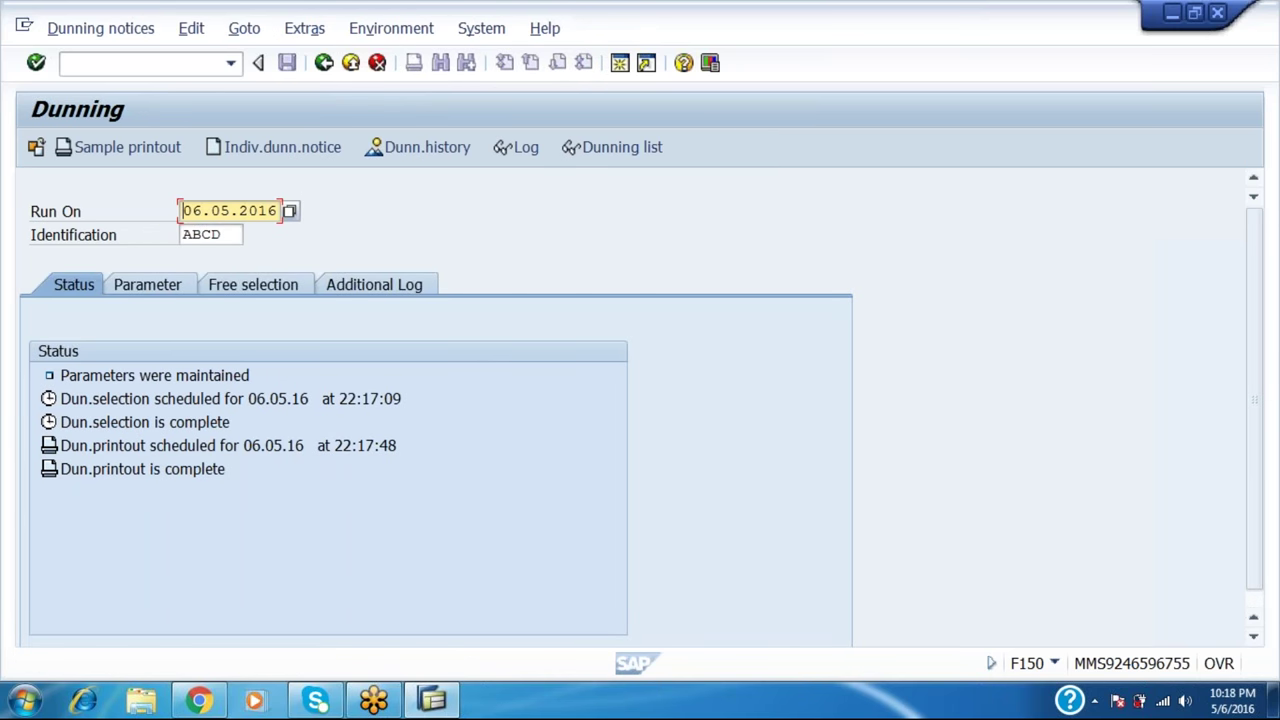
Create dunning run ABCD for 17.05.2016, with dunning date 17.05.2016 and documents posted up to 03.05.2016
{"action": "type", "text": "17"}
{"action": "key", "text": "Return"}
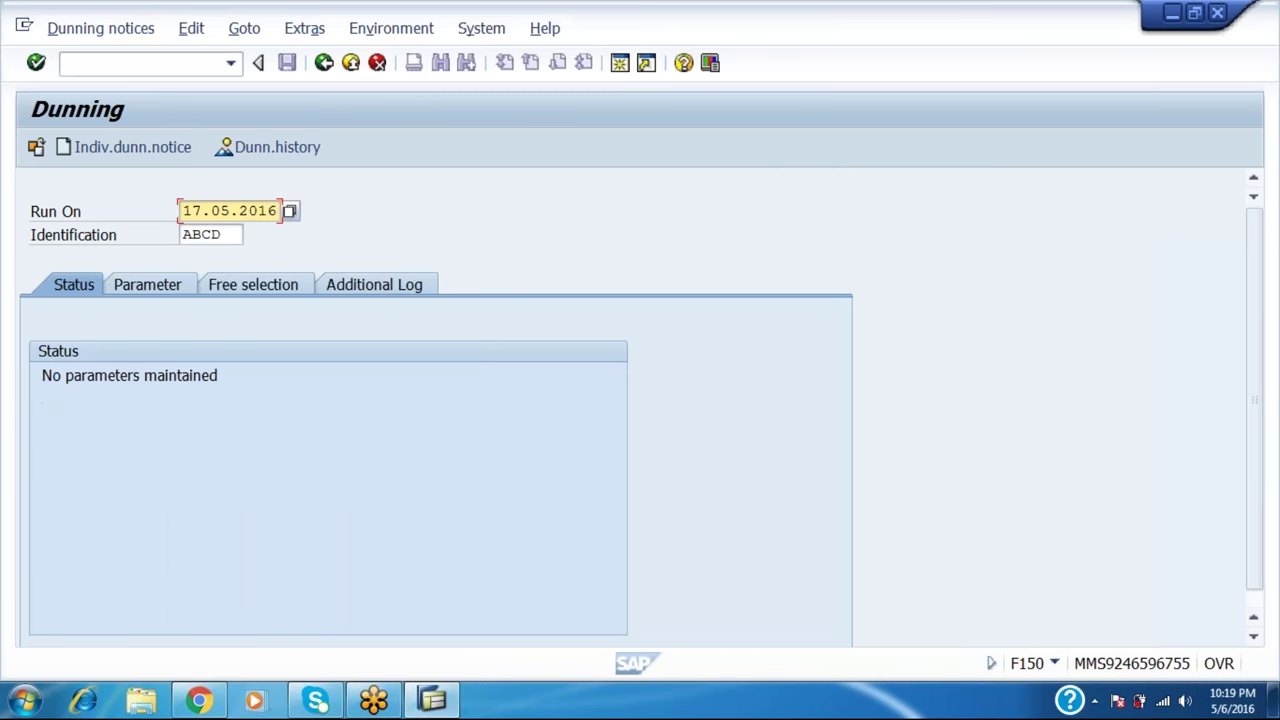
{"action": "left_click", "coordinate": [185, 286]}
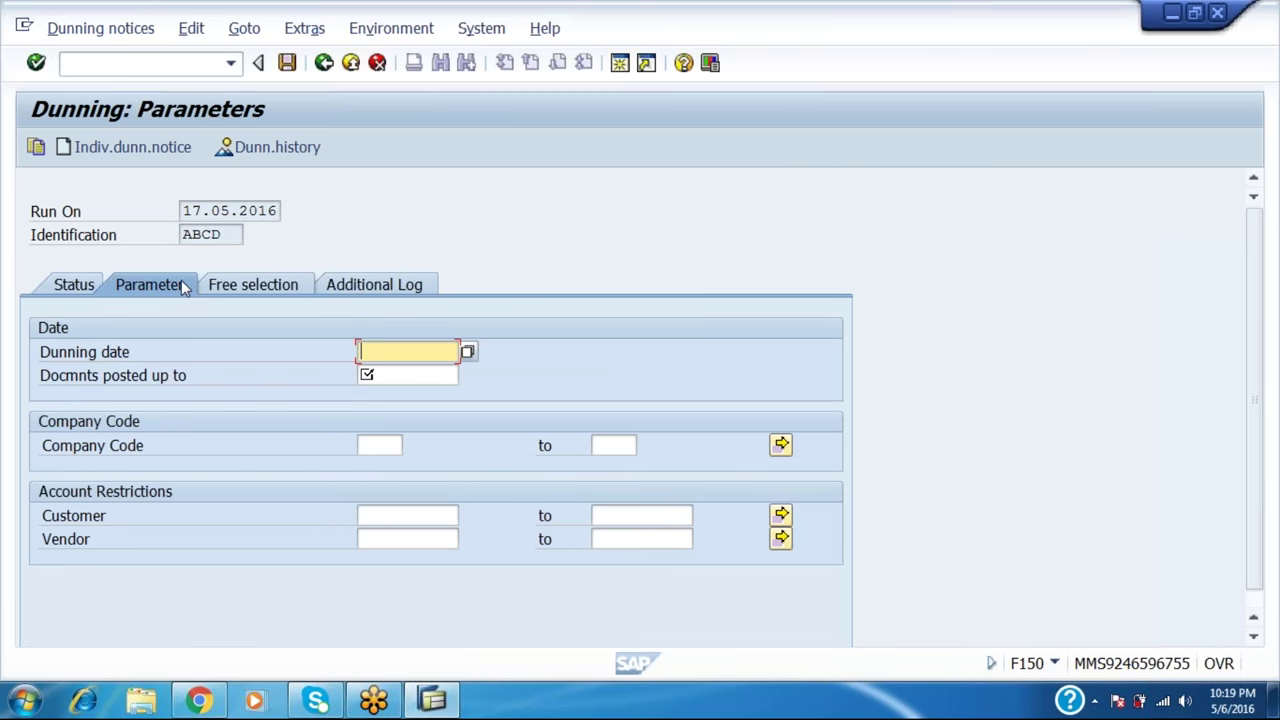
{"action": "type", "text": "17.05.2016"}
{"action": "key", "text": "Tab"}
{"action": "key", "text": "Down"}
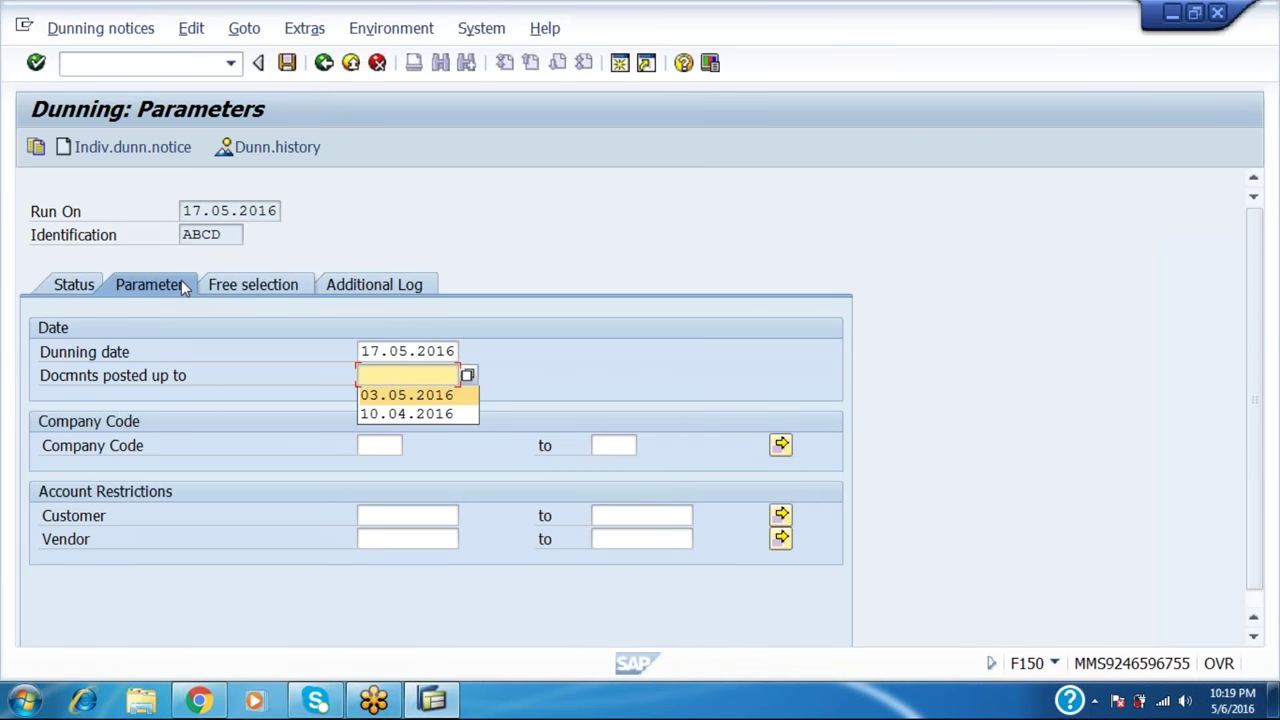
{"action": "key", "text": "Return"}
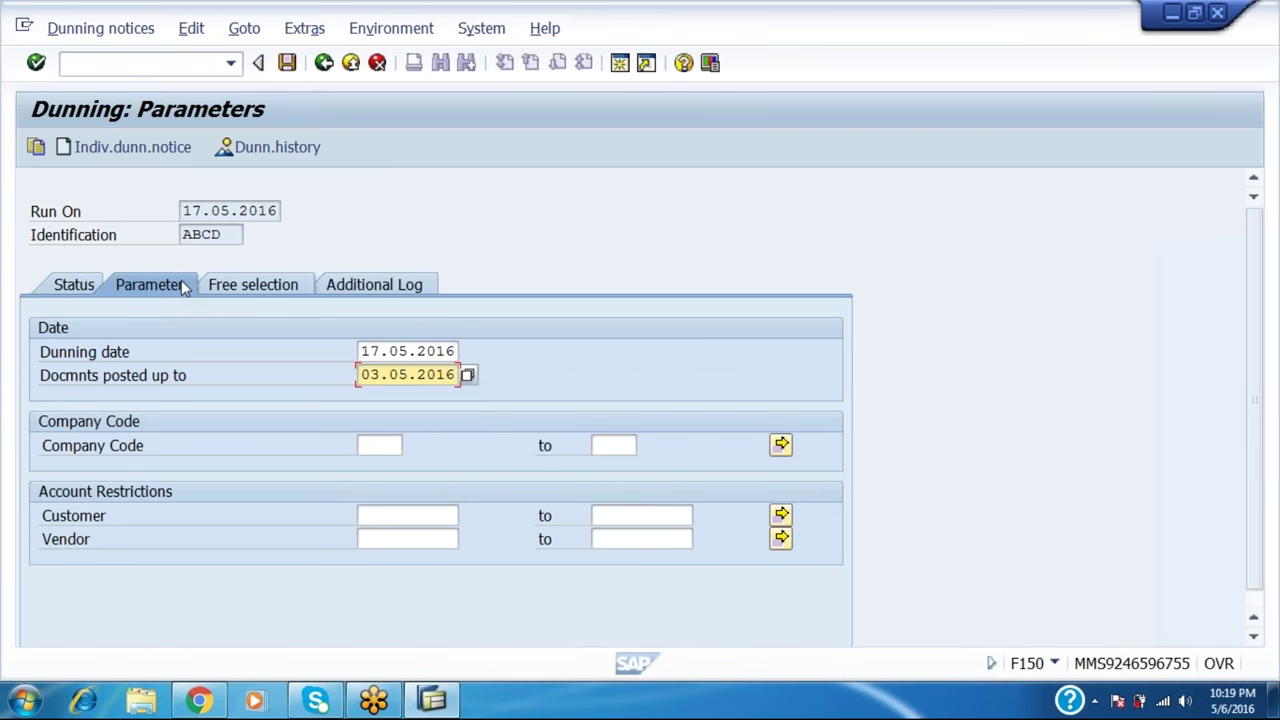
Restrict the 17.05.2016 dunning run to company code HLL1 and customer PURVI AGENCIES, save the parameters and review them
{"action": "key", "text": "Tab"}
{"action": "key", "text": "Tab"}
{"action": "key", "text": "shift+Tab"}
{"action": "key", "text": "Down"}
{"action": "key", "text": "Down"}
{"action": "key", "text": "Return"}
{"action": "key", "text": "Tab"}
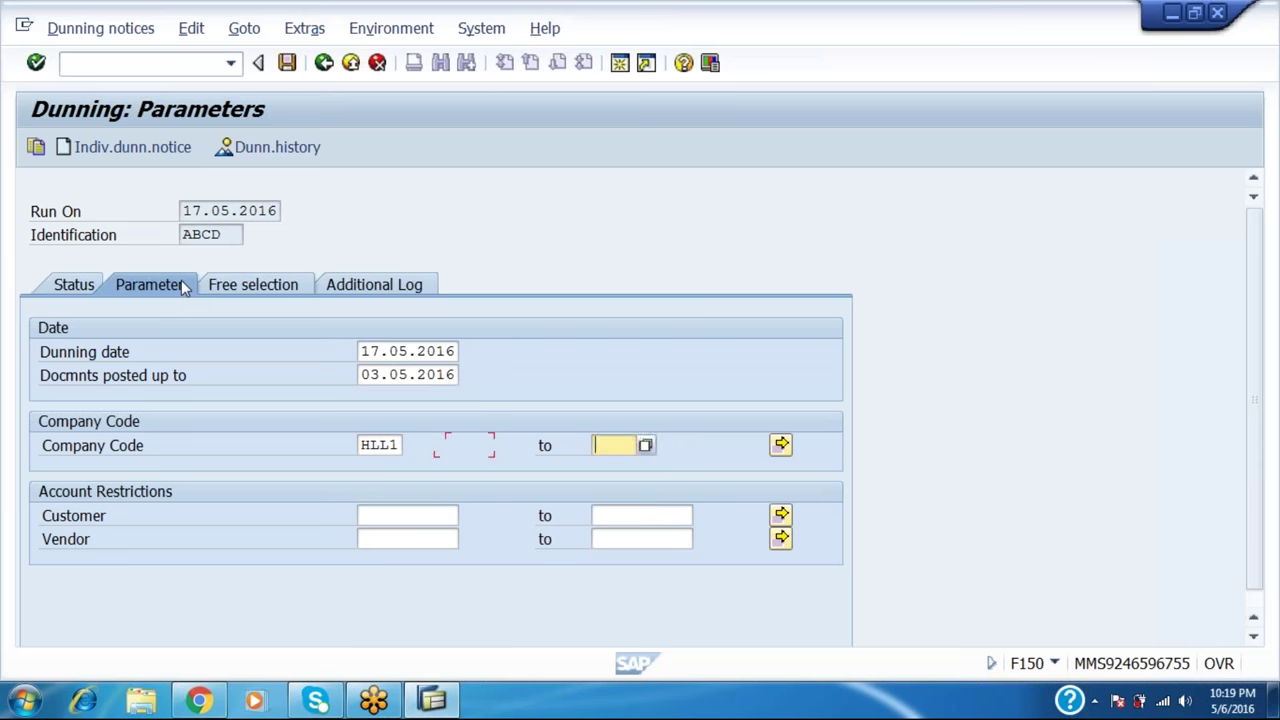
{"action": "key", "text": "Tab"}
{"action": "key", "text": "Down"}
{"action": "key", "text": "Down"}
{"action": "key", "text": "Return"}
{"action": "key", "text": "Return"}
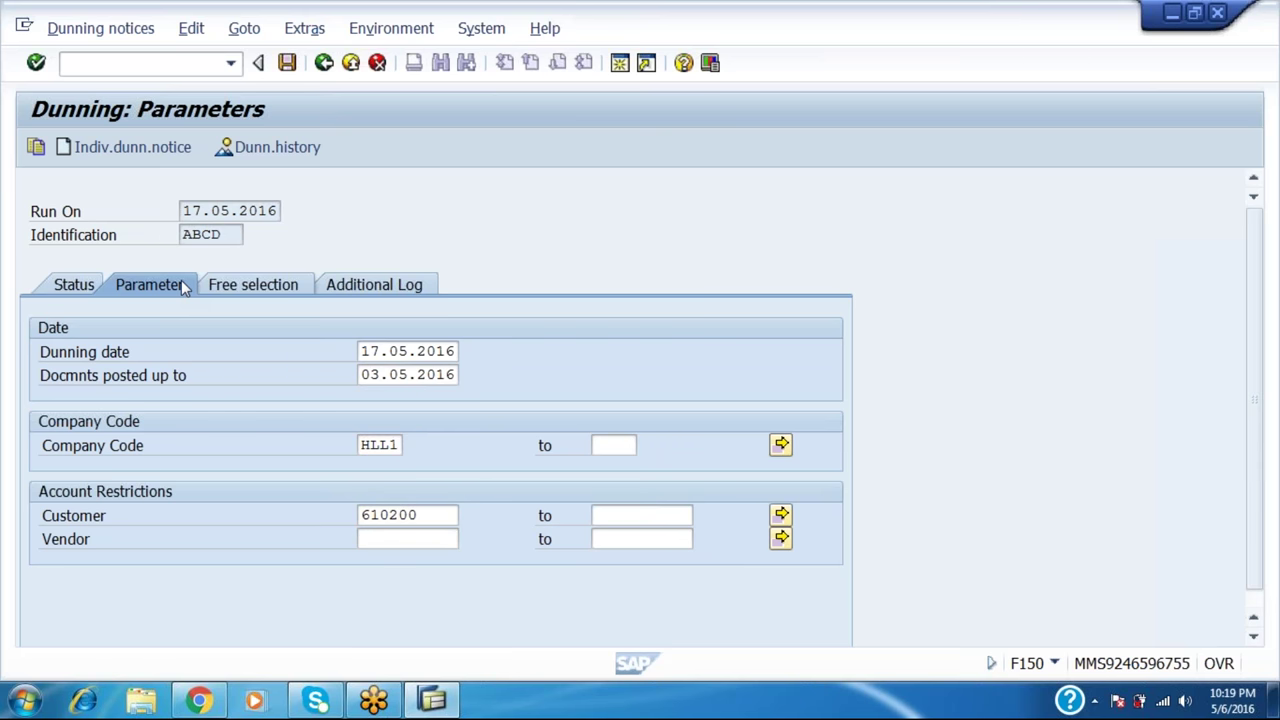
{"action": "left_click", "coordinate": [286, 64]}
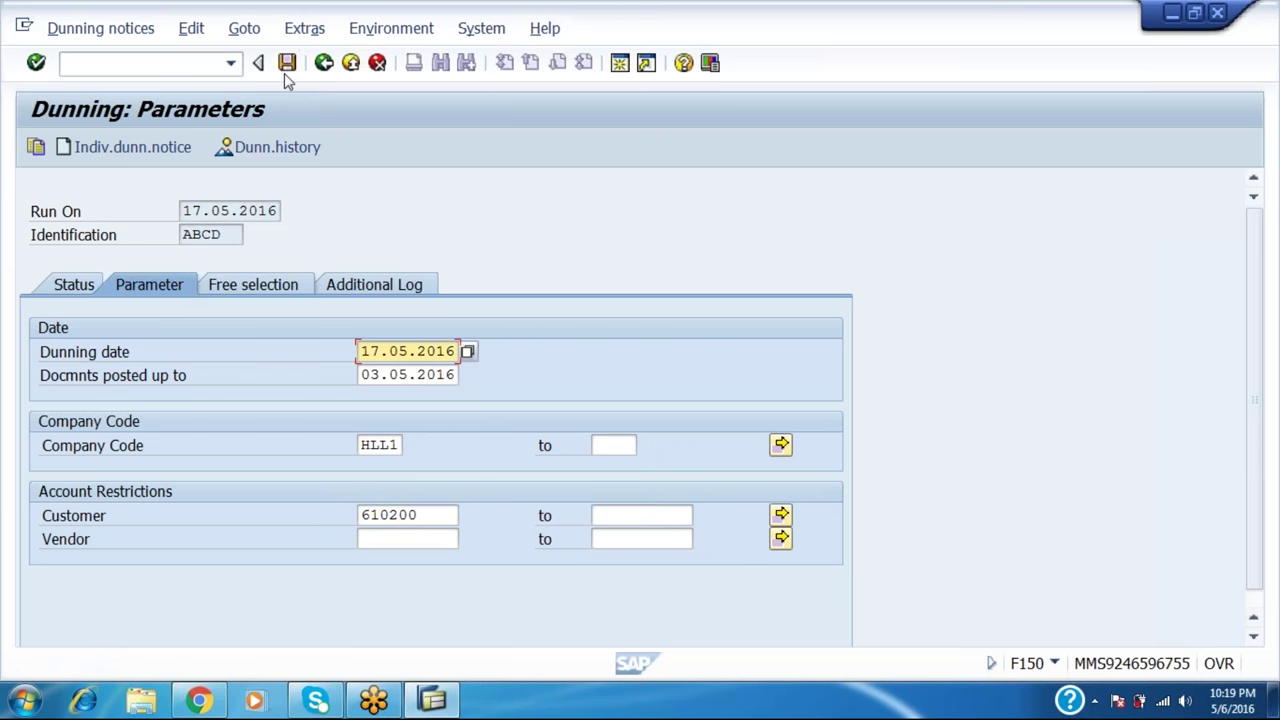
{"action": "left_click", "coordinate": [70, 285]}
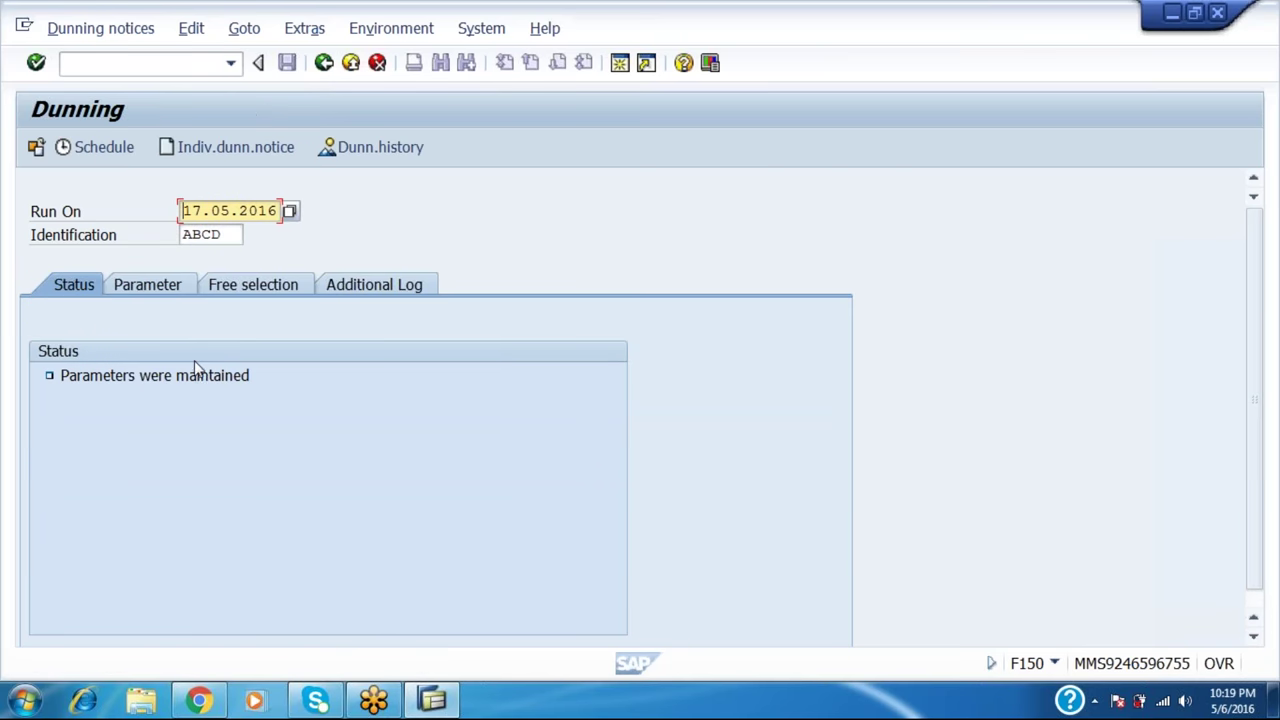
{"action": "left_click", "coordinate": [178, 289]}
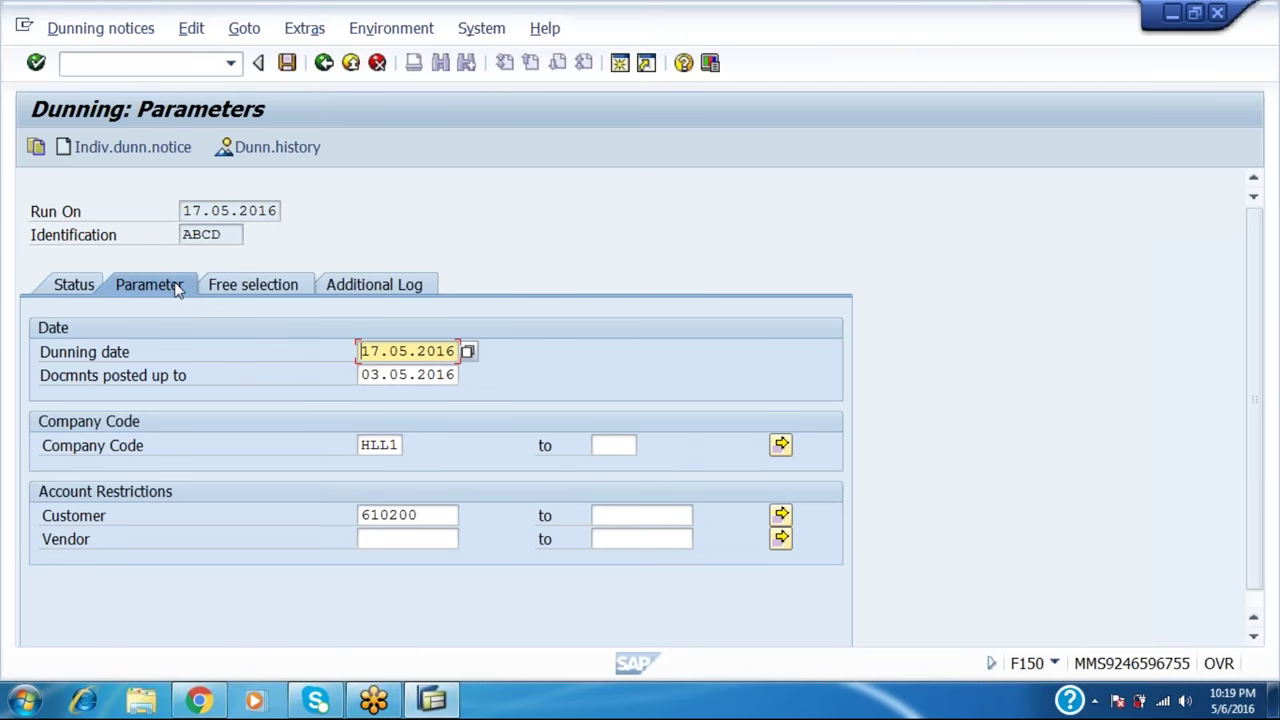
Schedule the dunning selection on output device LP01 with start date 17.05.2016, and refresh the run status
{"action": "left_click", "coordinate": [95, 289]}
{"action": "left_click", "coordinate": [117, 152]}
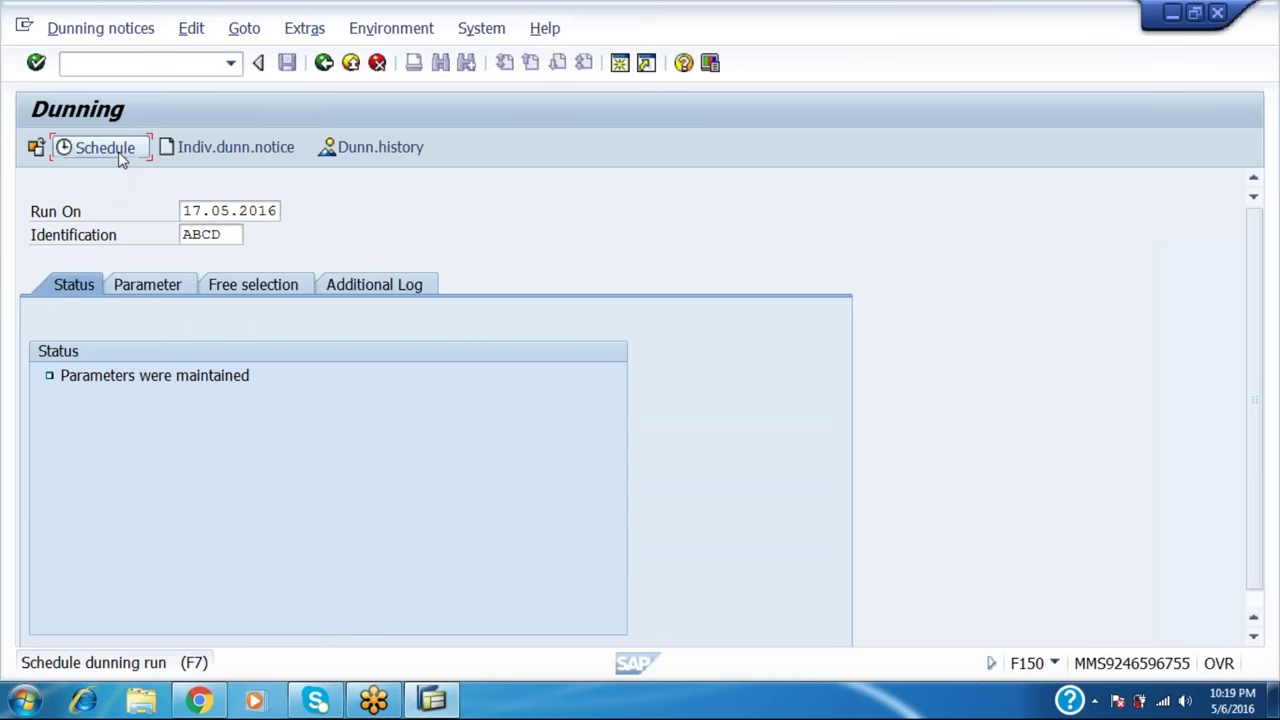
{"action": "type", "text": "LP01"}
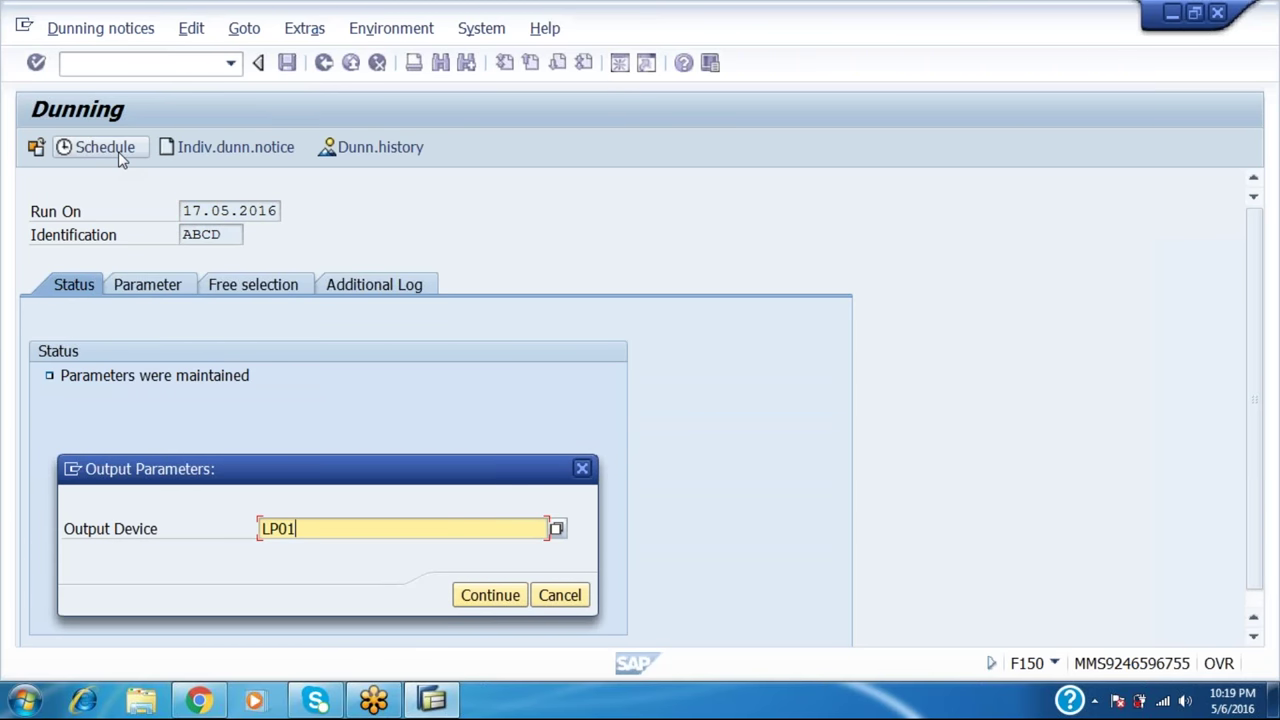
{"action": "key", "text": "Return"}
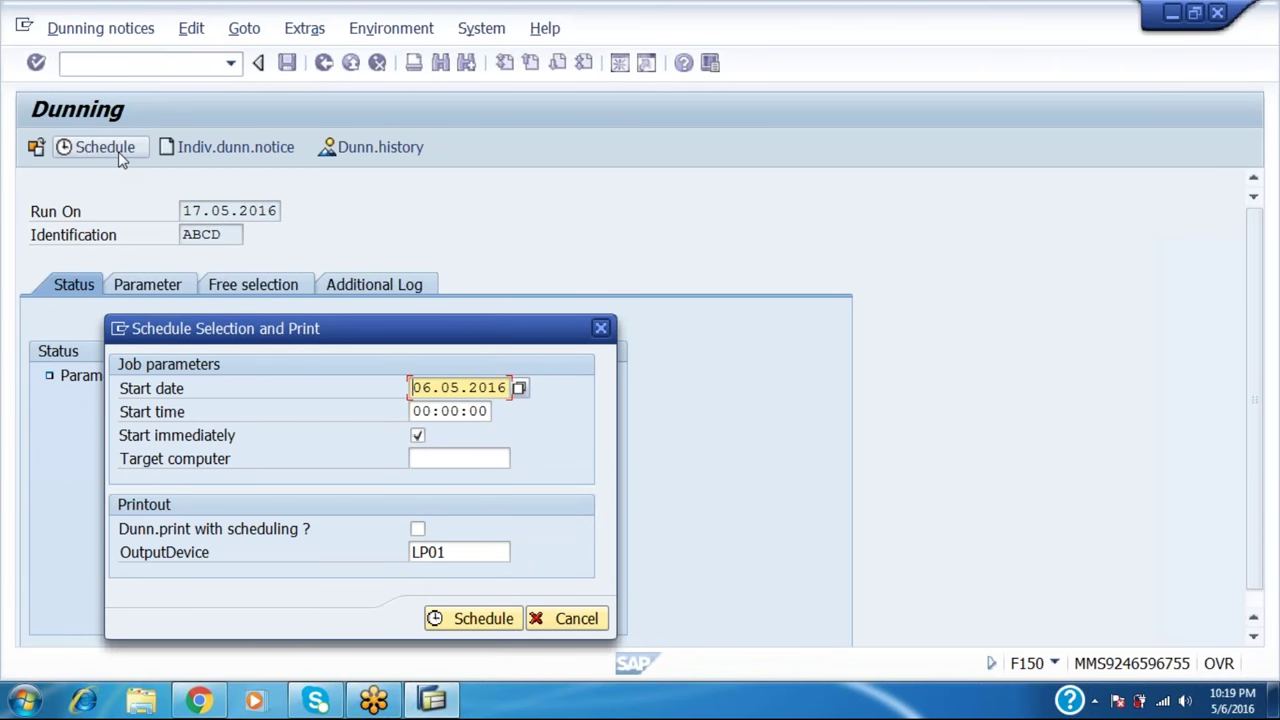
{"action": "type", "text": "15"}
{"action": "key", "text": "Left"}
{"action": "type", "text": "7"}
{"action": "left_click", "coordinate": [475, 624]}
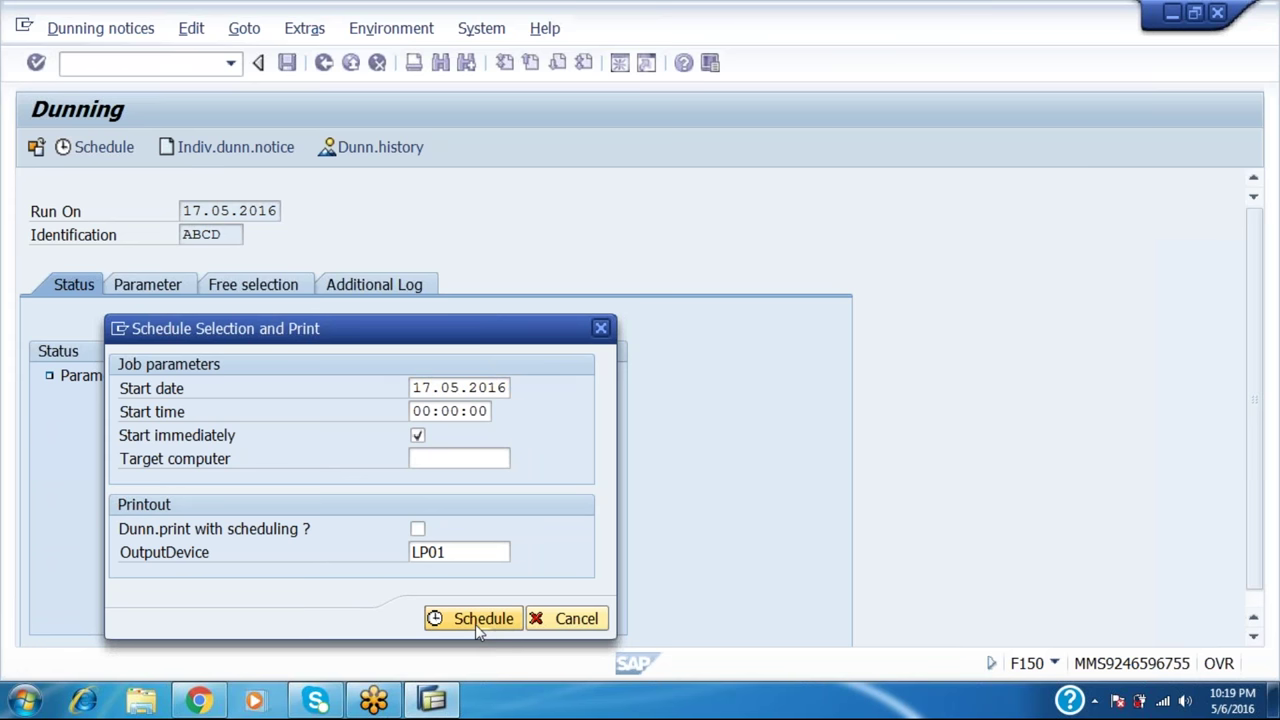
{"action": "key", "text": "Return"}
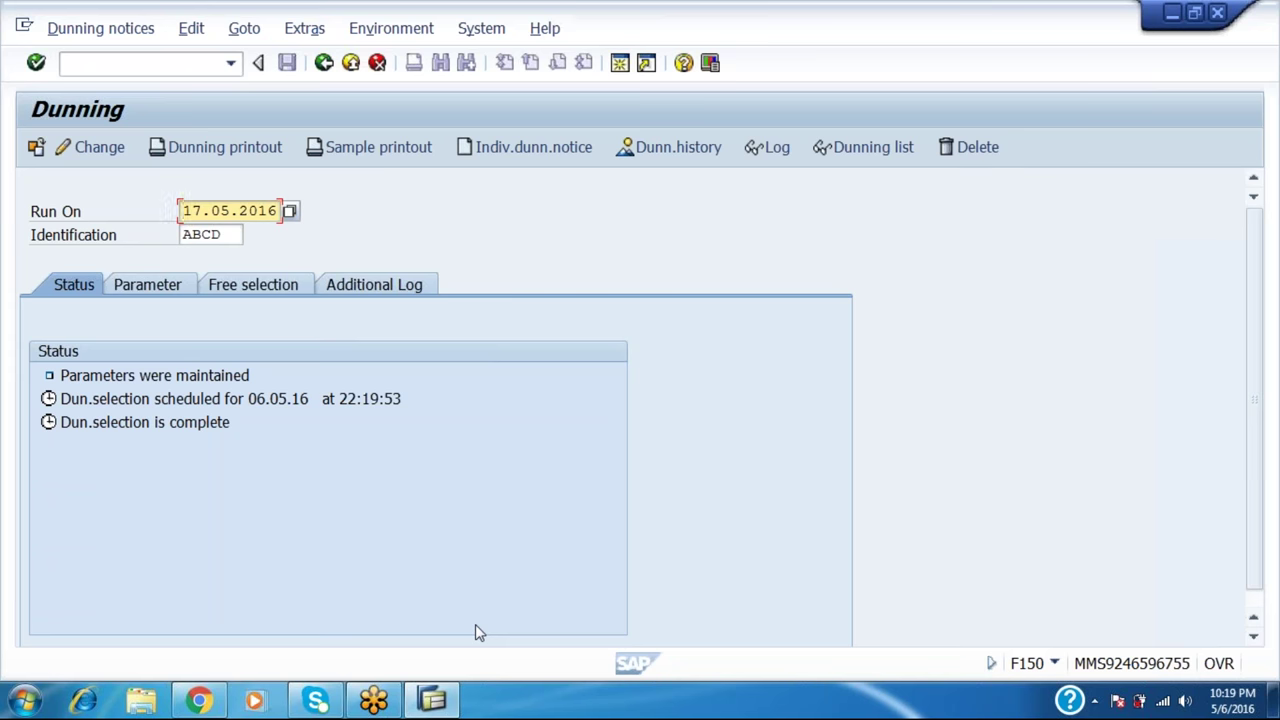
Print the dunning notices of the 17.05.2016 run on output device LP01 with start date 17.05.2016
{"action": "left_click", "coordinate": [218, 148]}
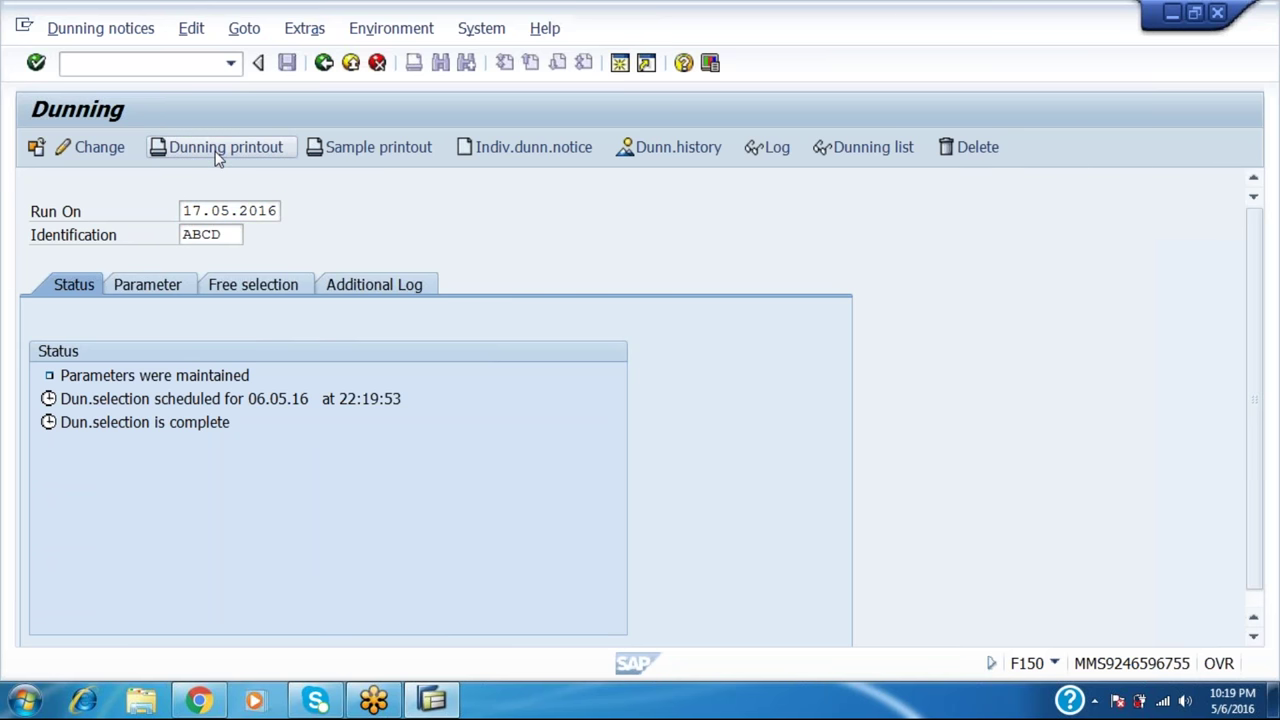
{"action": "type", "text": "LP01"}
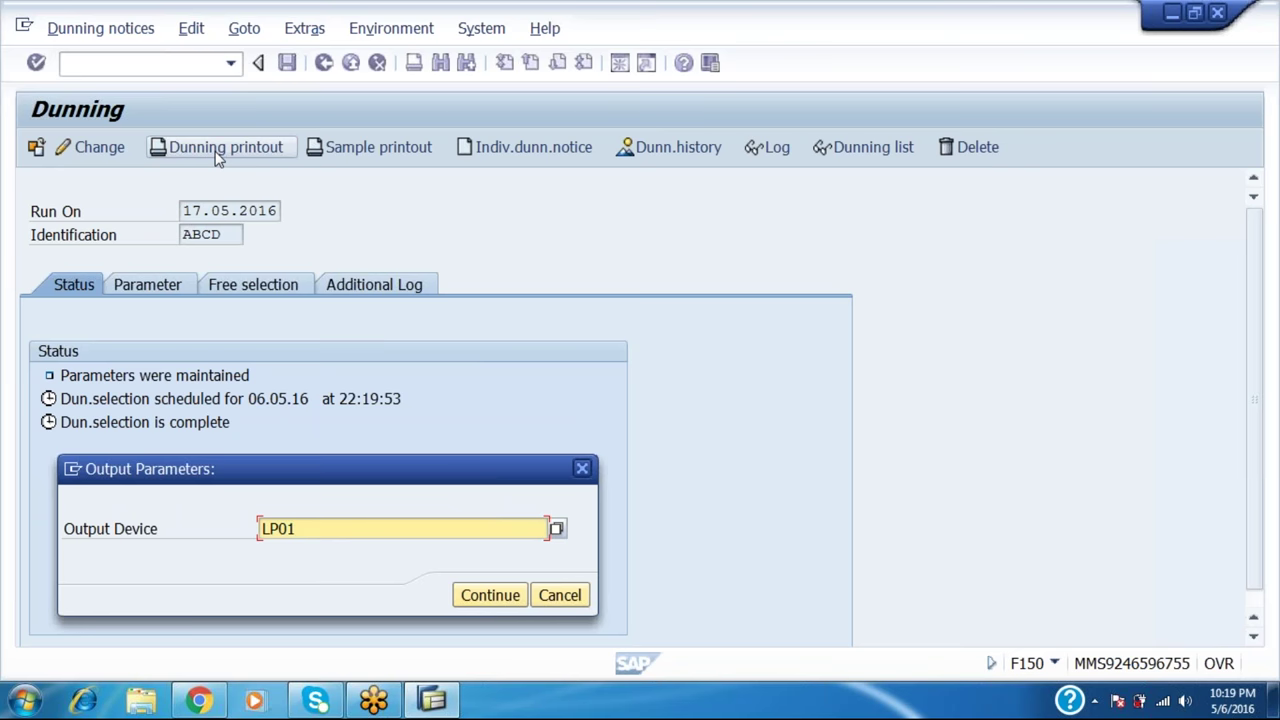
{"action": "key", "text": "Return"}
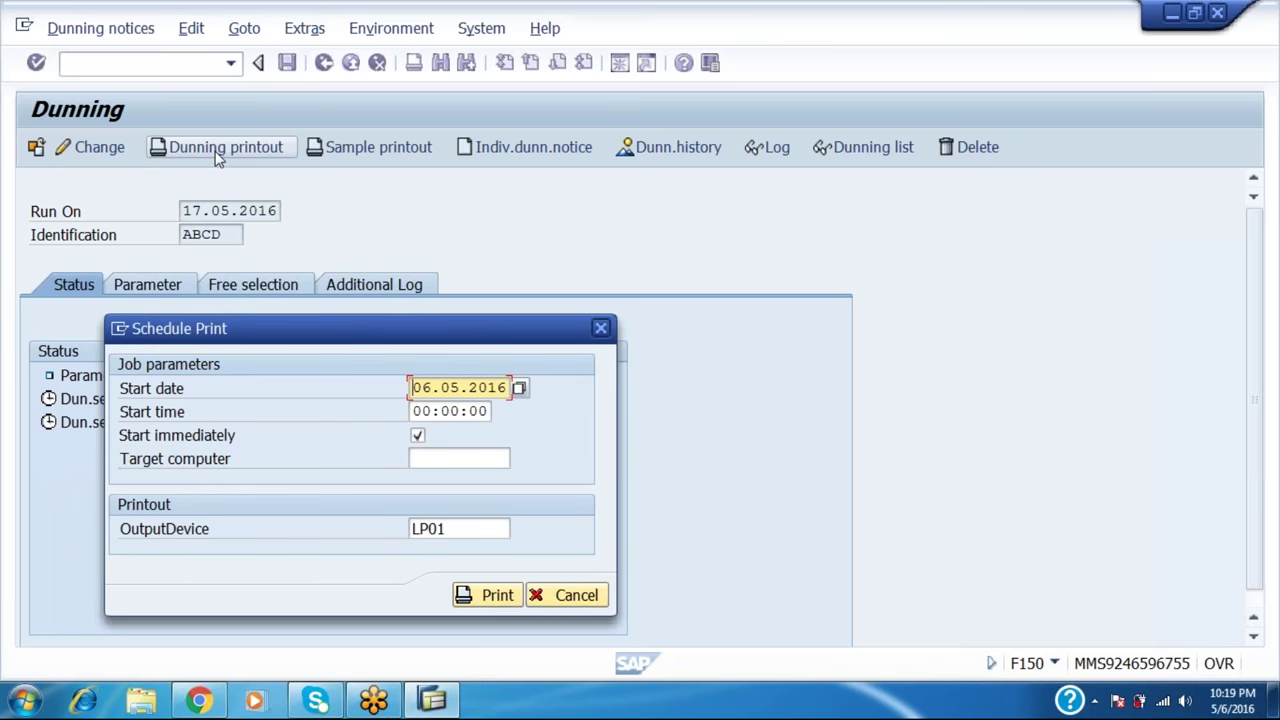
{"action": "type", "text": "17"}
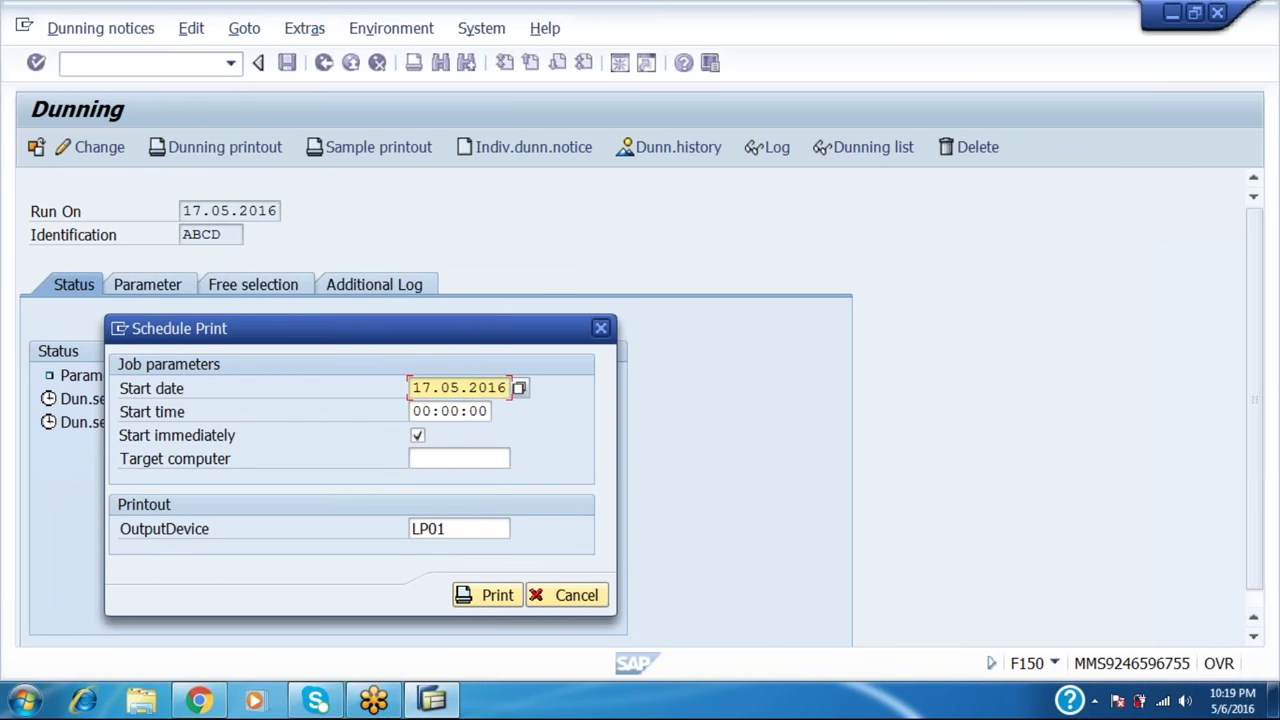
{"action": "left_click", "coordinate": [497, 595]}
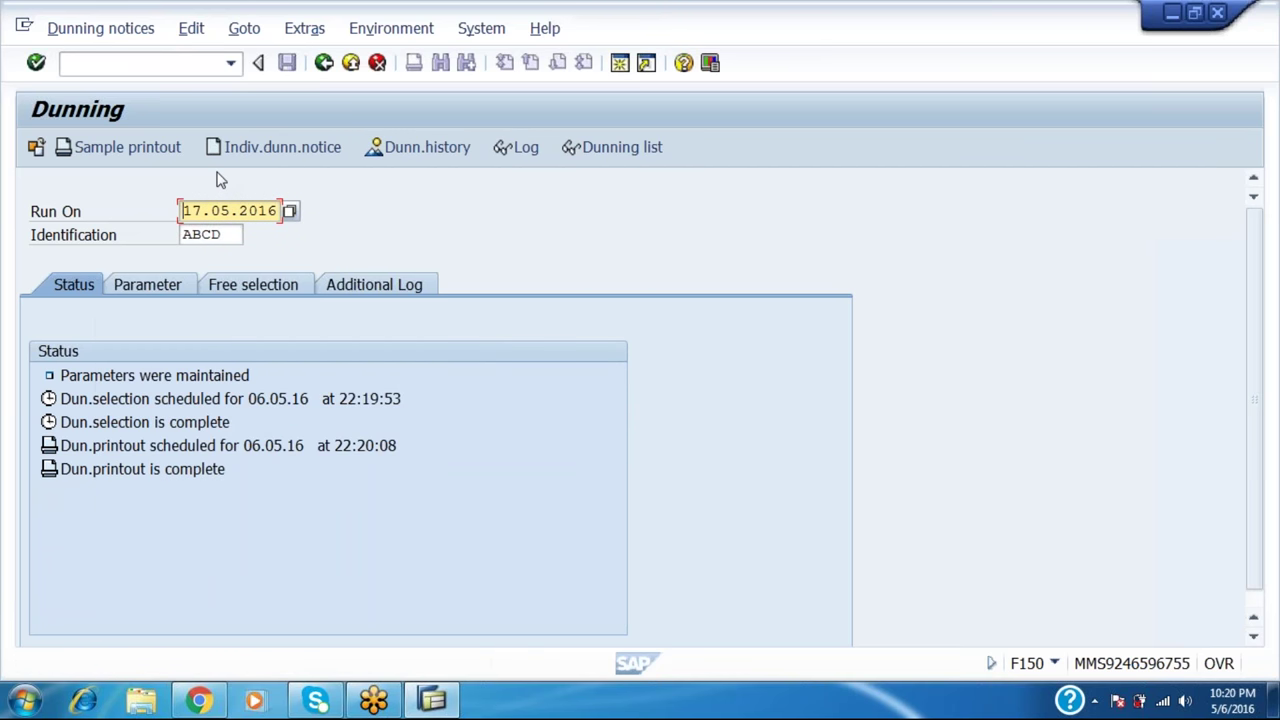
Preview the sample printout of the 17.05.2016 dunning run on output device LP01 with start date 17.05.2016, and read the dunning notice
{"action": "left_click", "coordinate": [176, 148]}
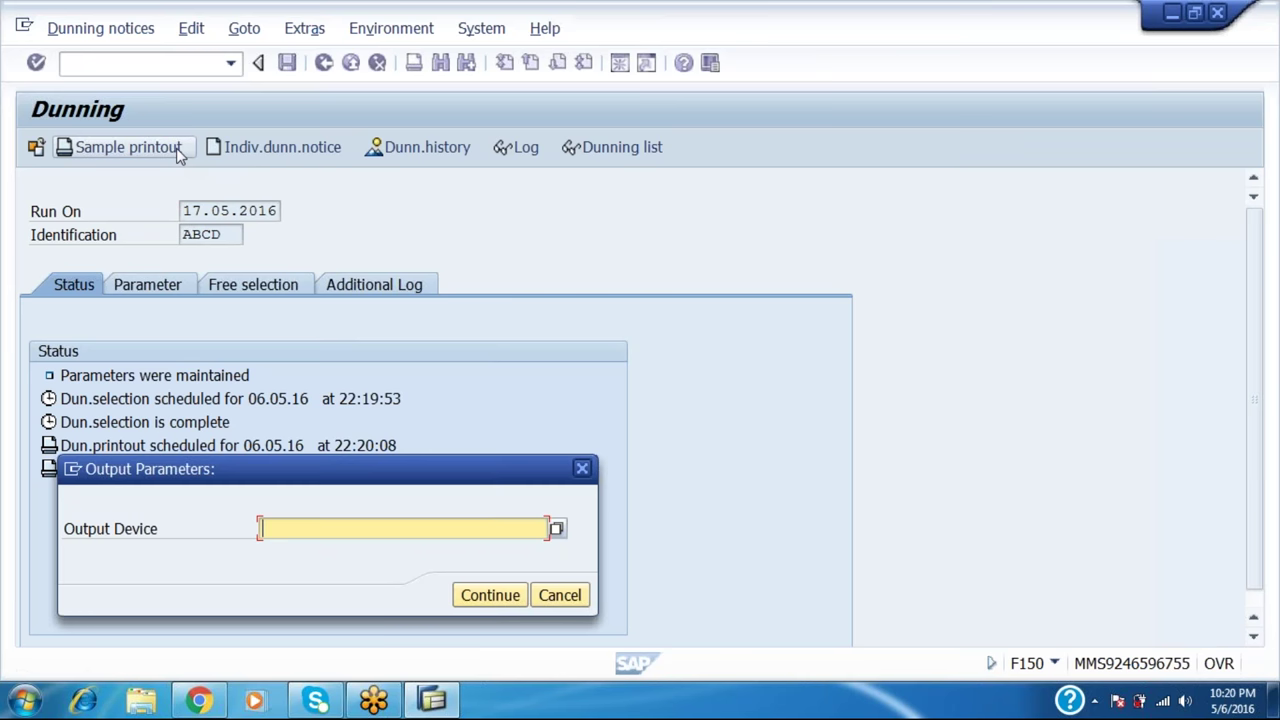
{"action": "type", "text": "LP01"}
{"action": "key", "text": "Return"}
{"action": "type", "text": "1"}
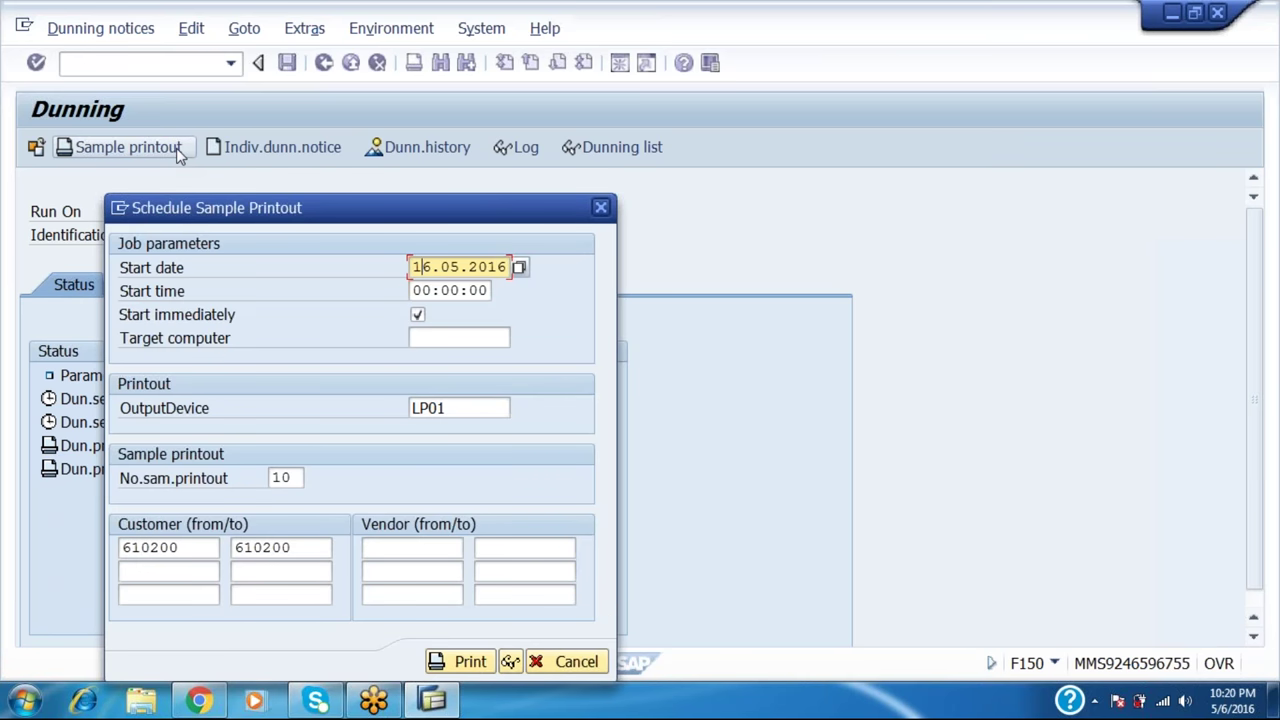
{"action": "type", "text": "7"}
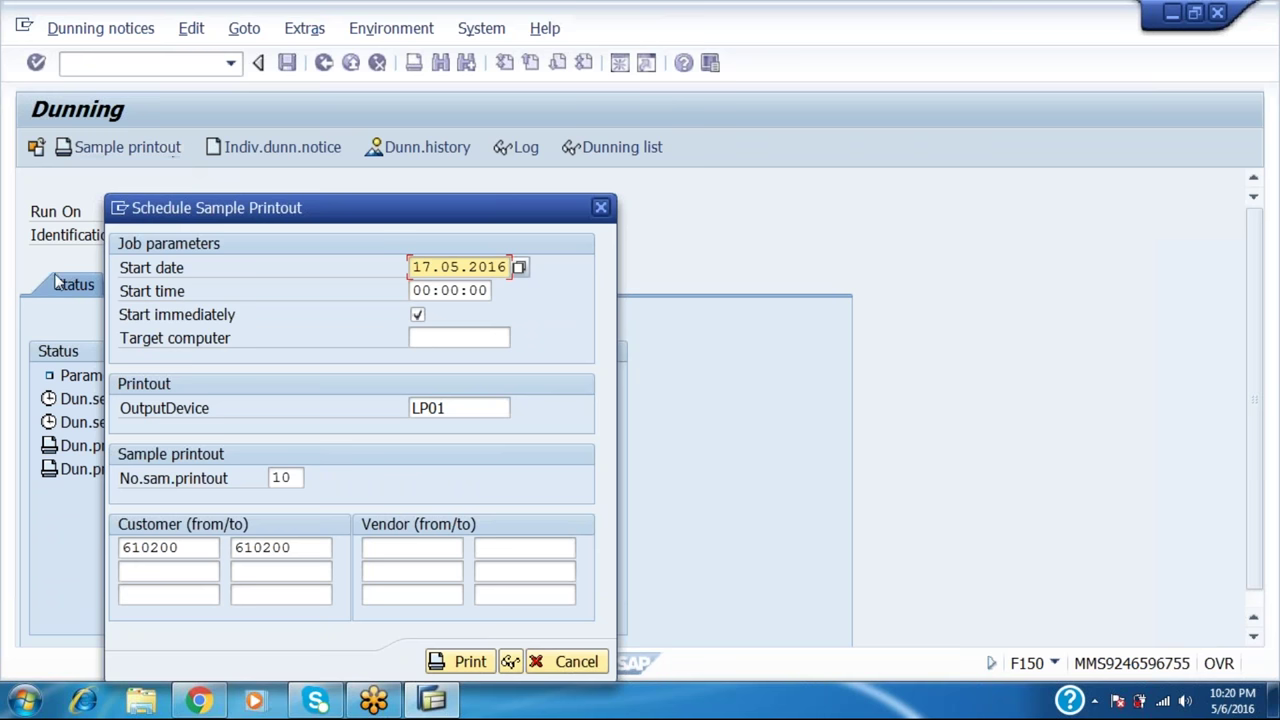
{"action": "left_click", "coordinate": [511, 662]}
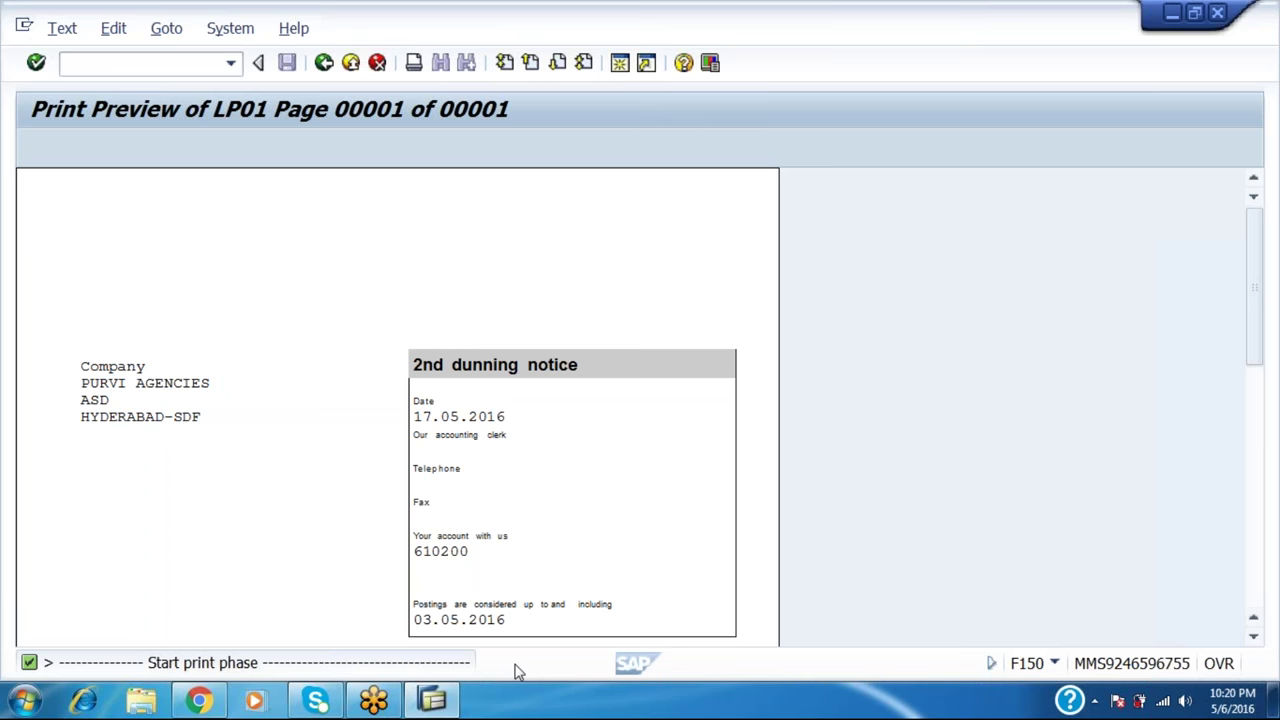
{"action": "scroll", "coordinate": [518, 671], "scroll_direction": "down", "scroll_amount": 5}
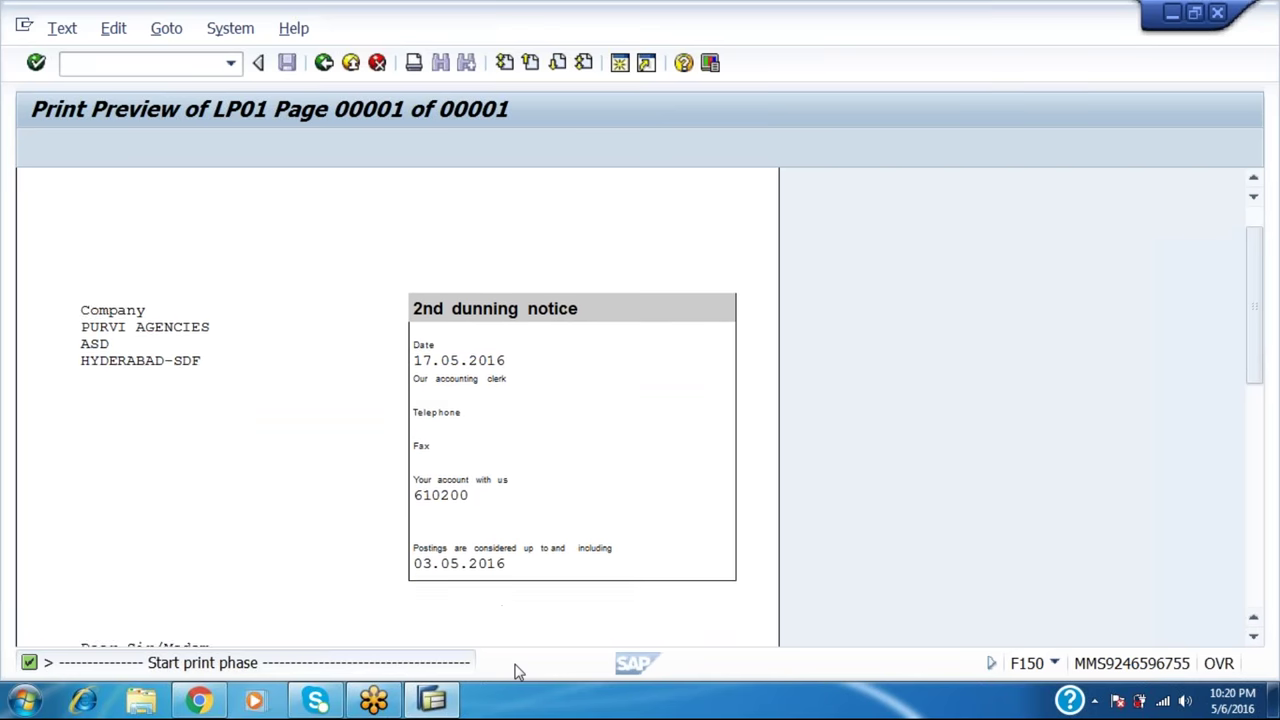
{"action": "scroll", "coordinate": [518, 671], "scroll_direction": "down", "scroll_amount": 5}
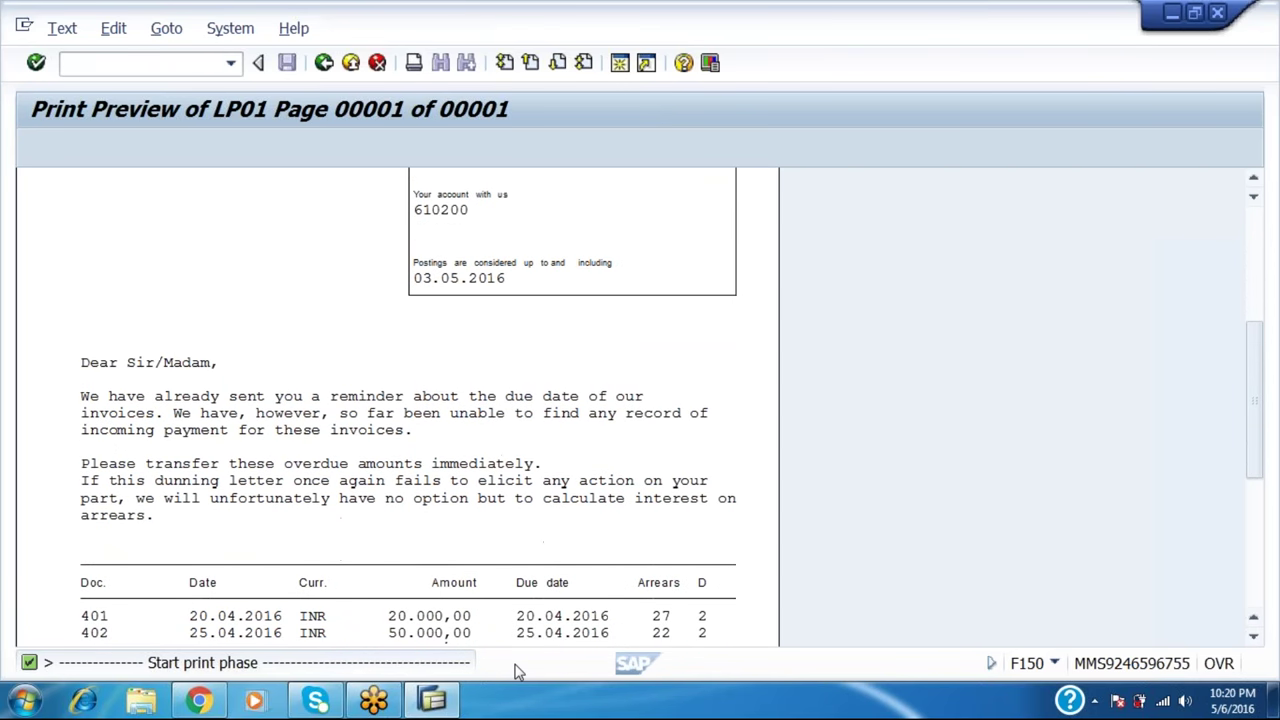